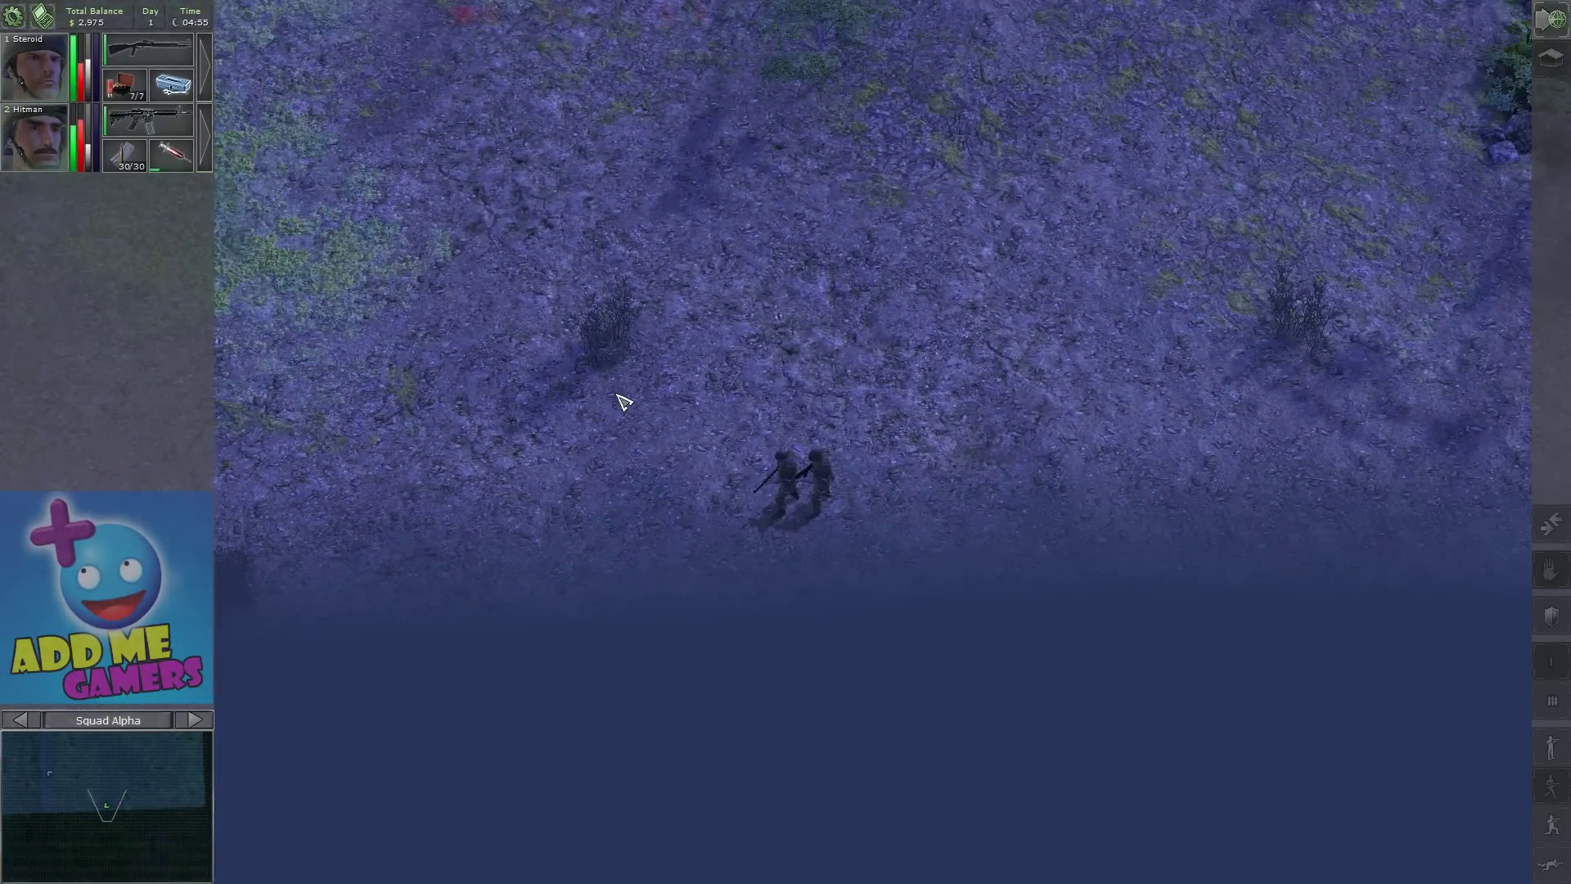
Select both mercenaries and pan north to the road with the tank traps
drag(664, 573, 882, 426)
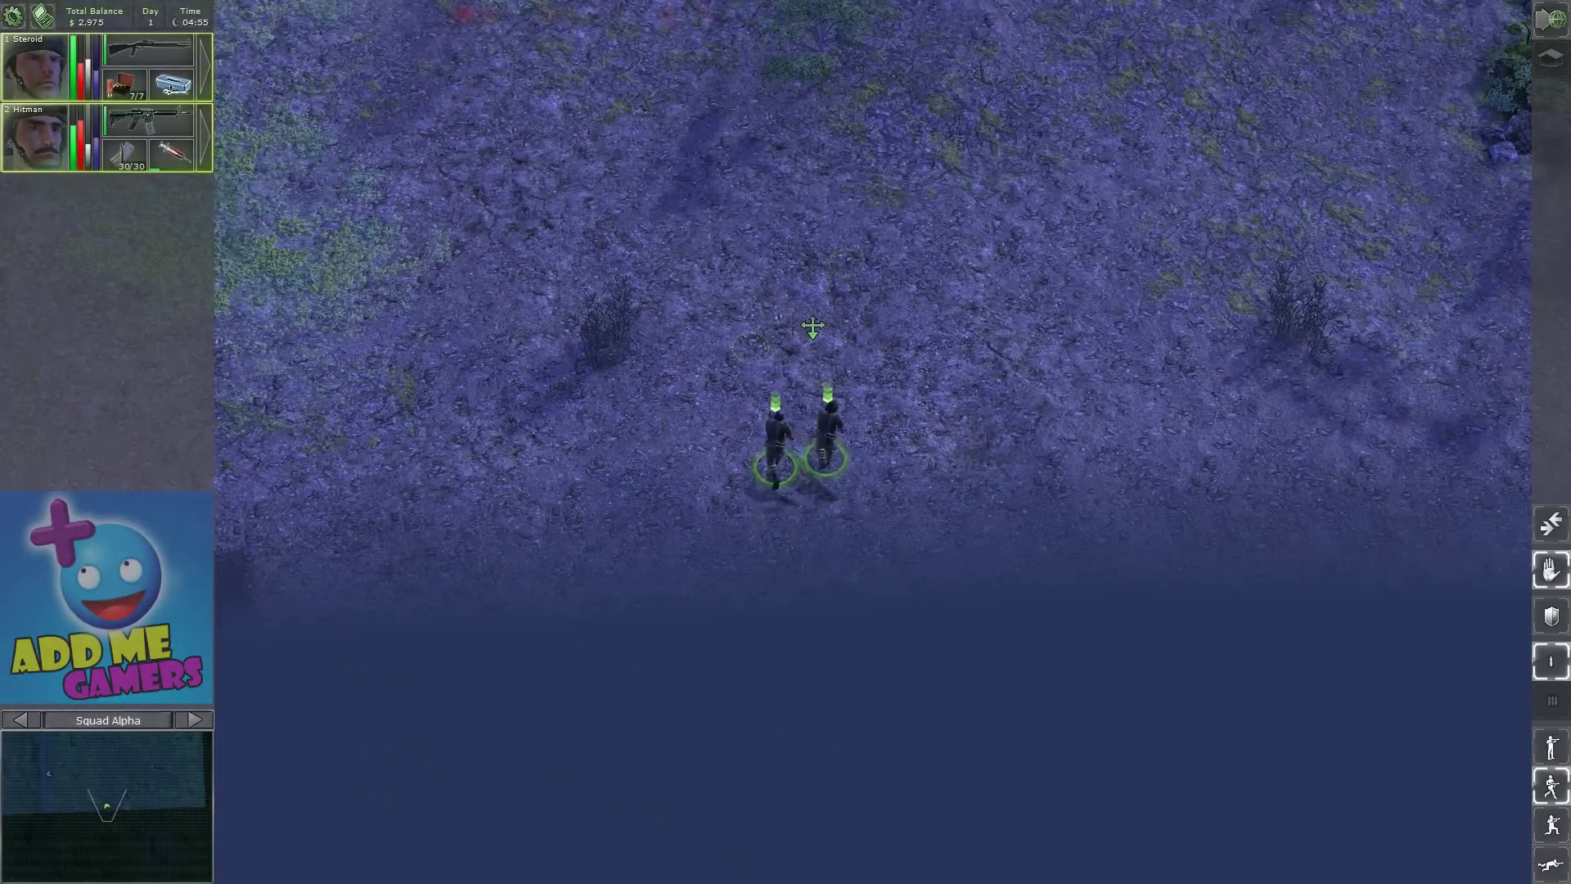
key(Up)
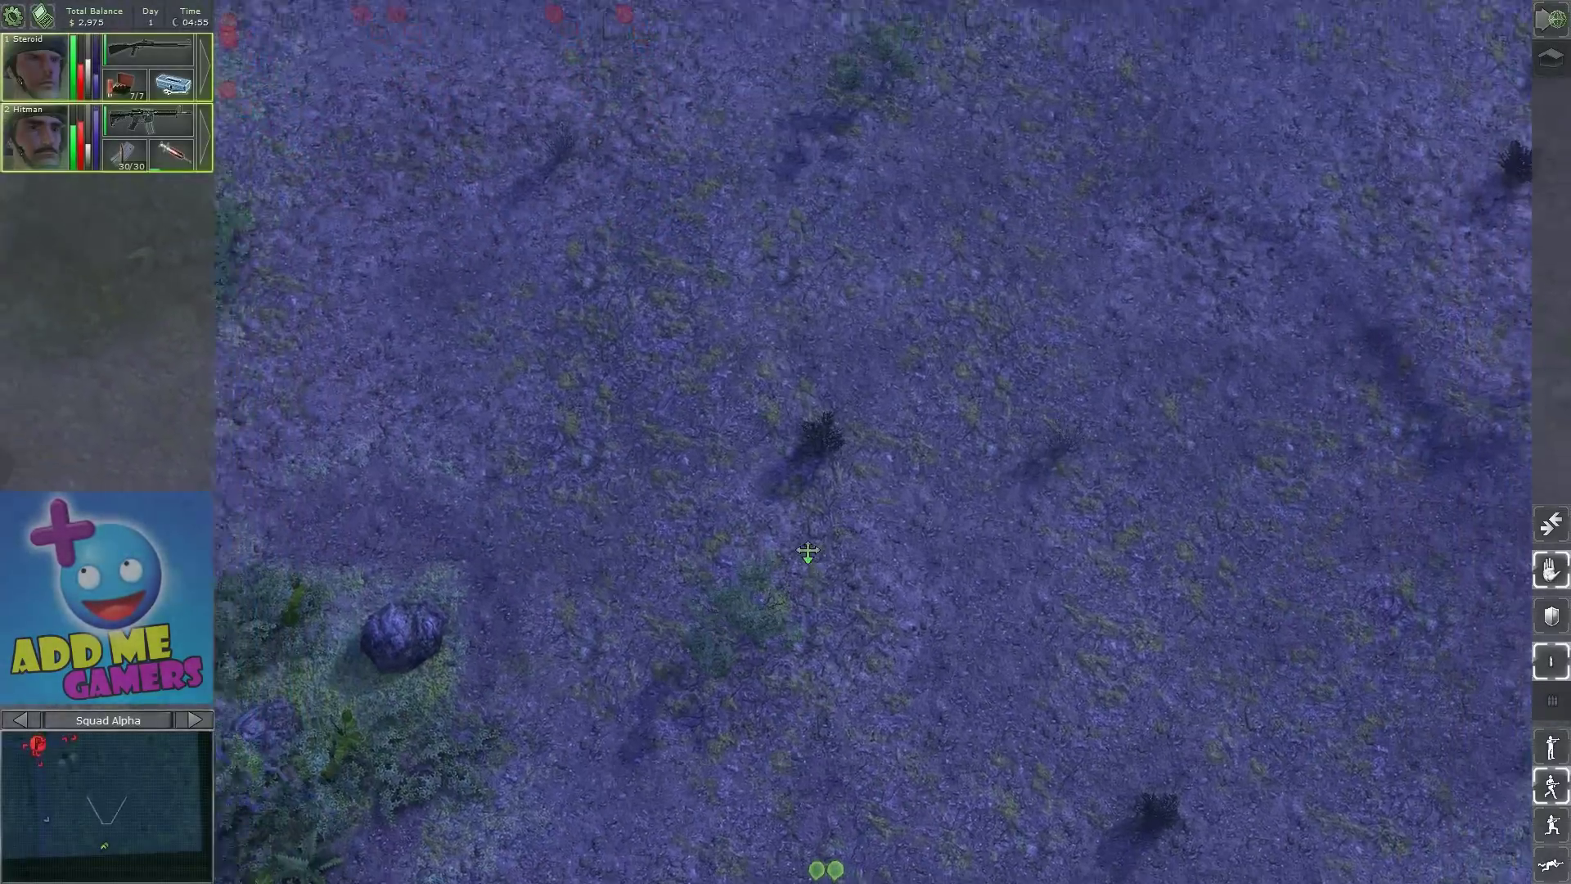
key(Up)
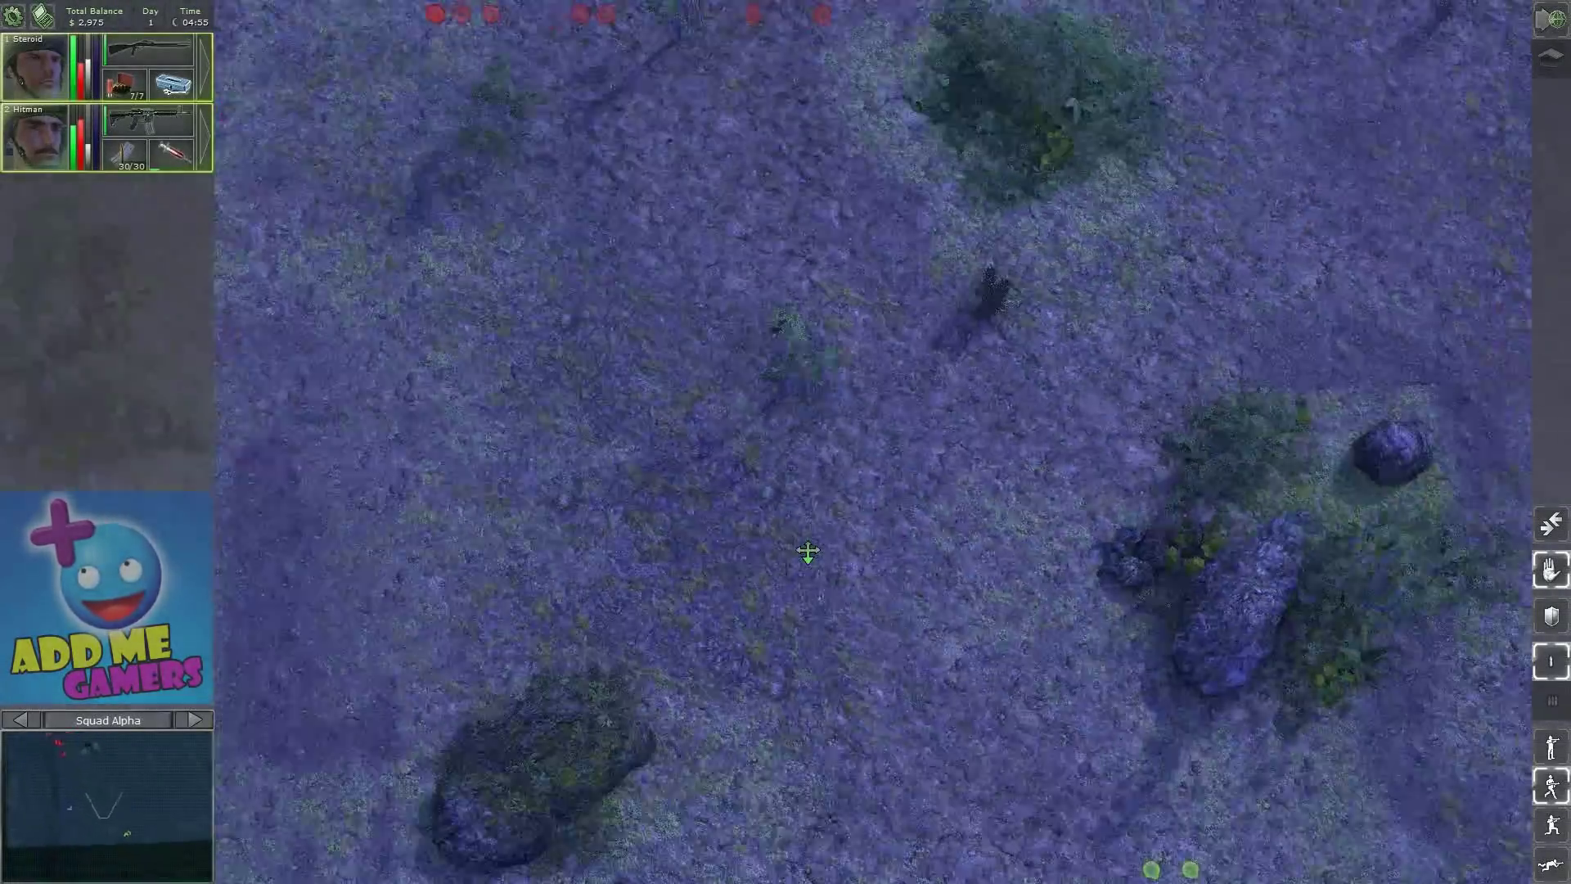
key(Up)
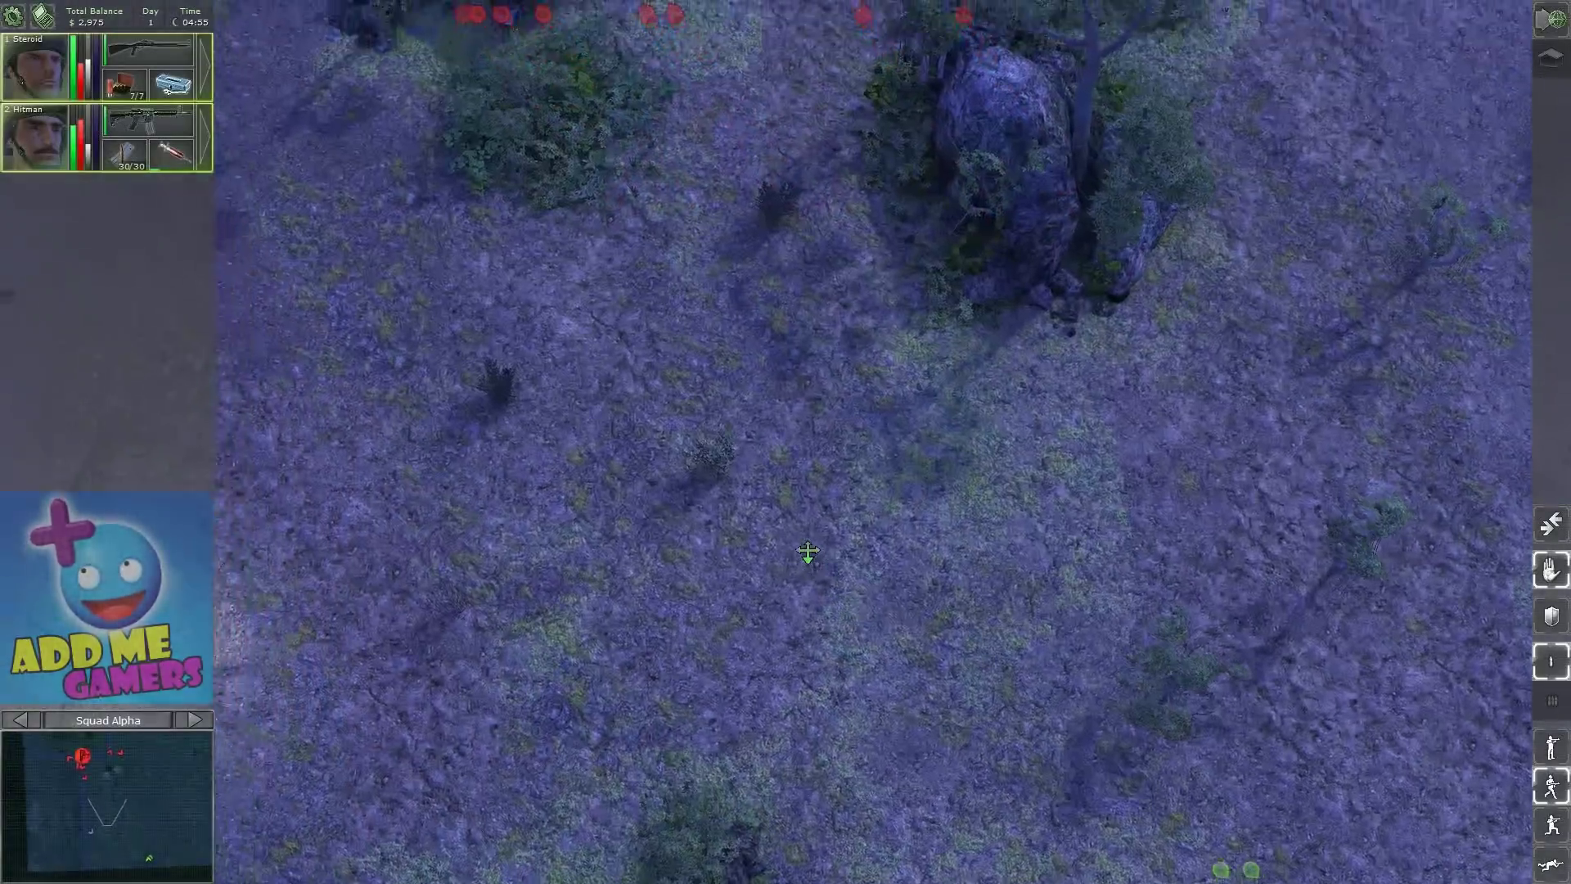
key(Up)
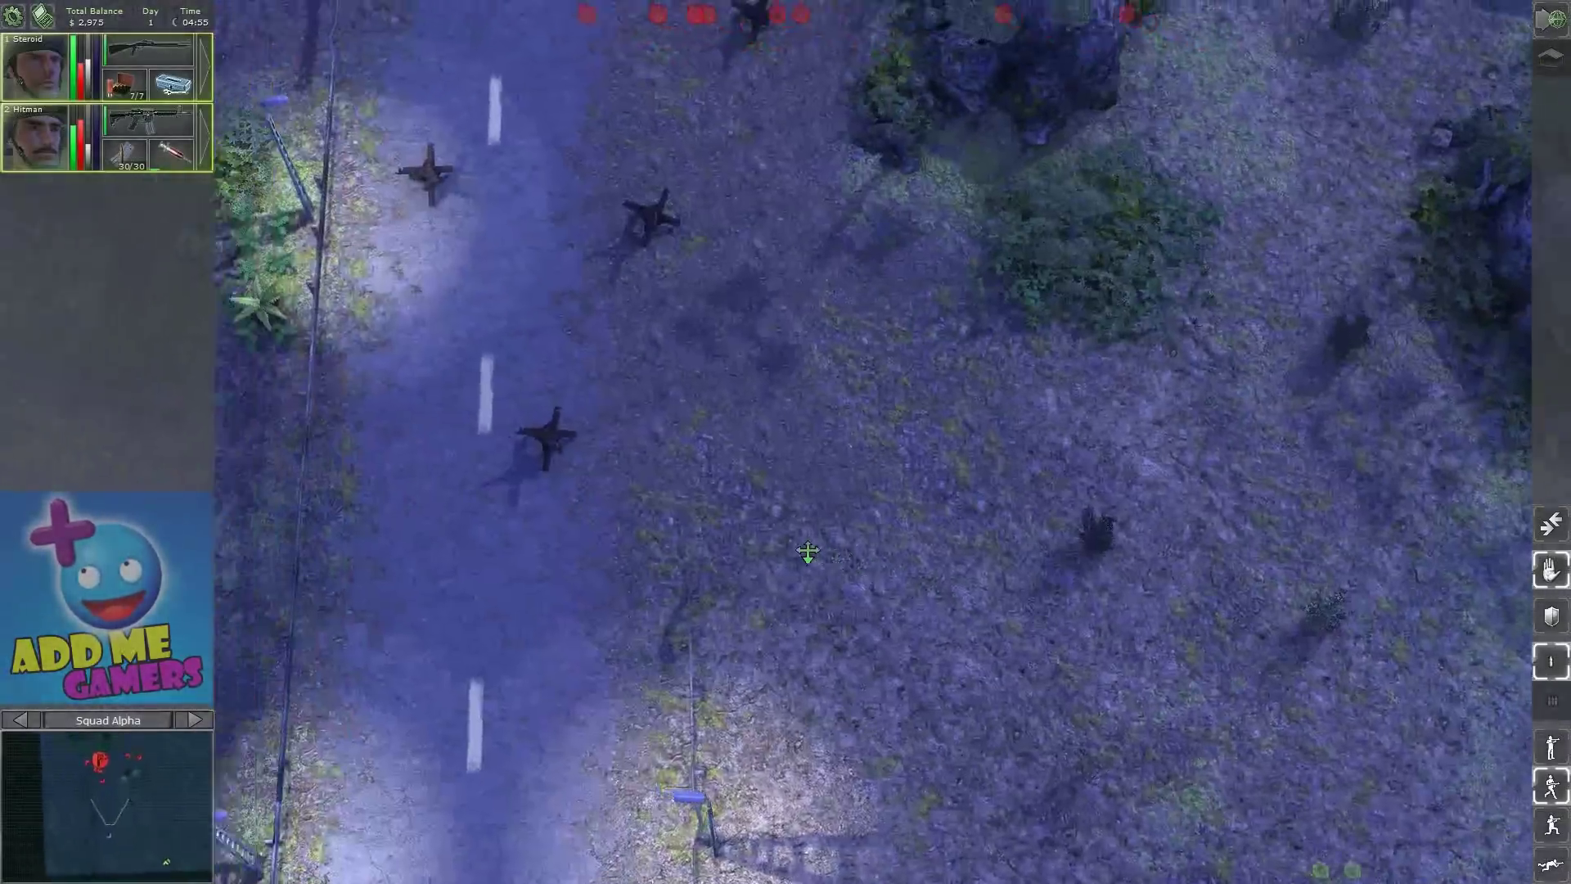
key(Up)
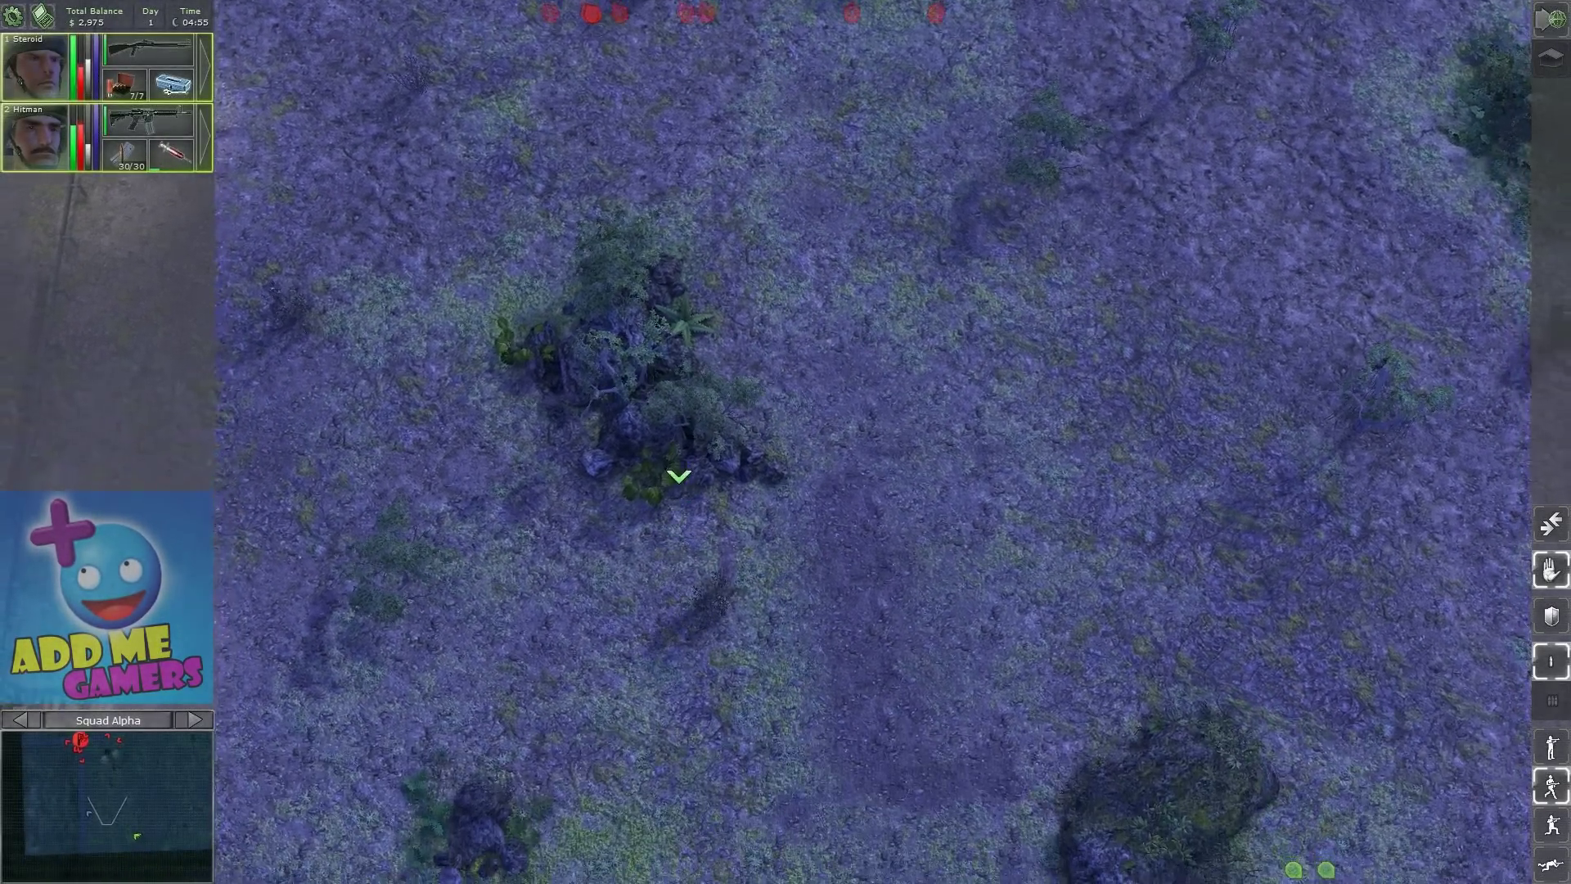
Survey the rocks, streetlit road and open ground, then recenter on the squad at the thicket
key(Up)
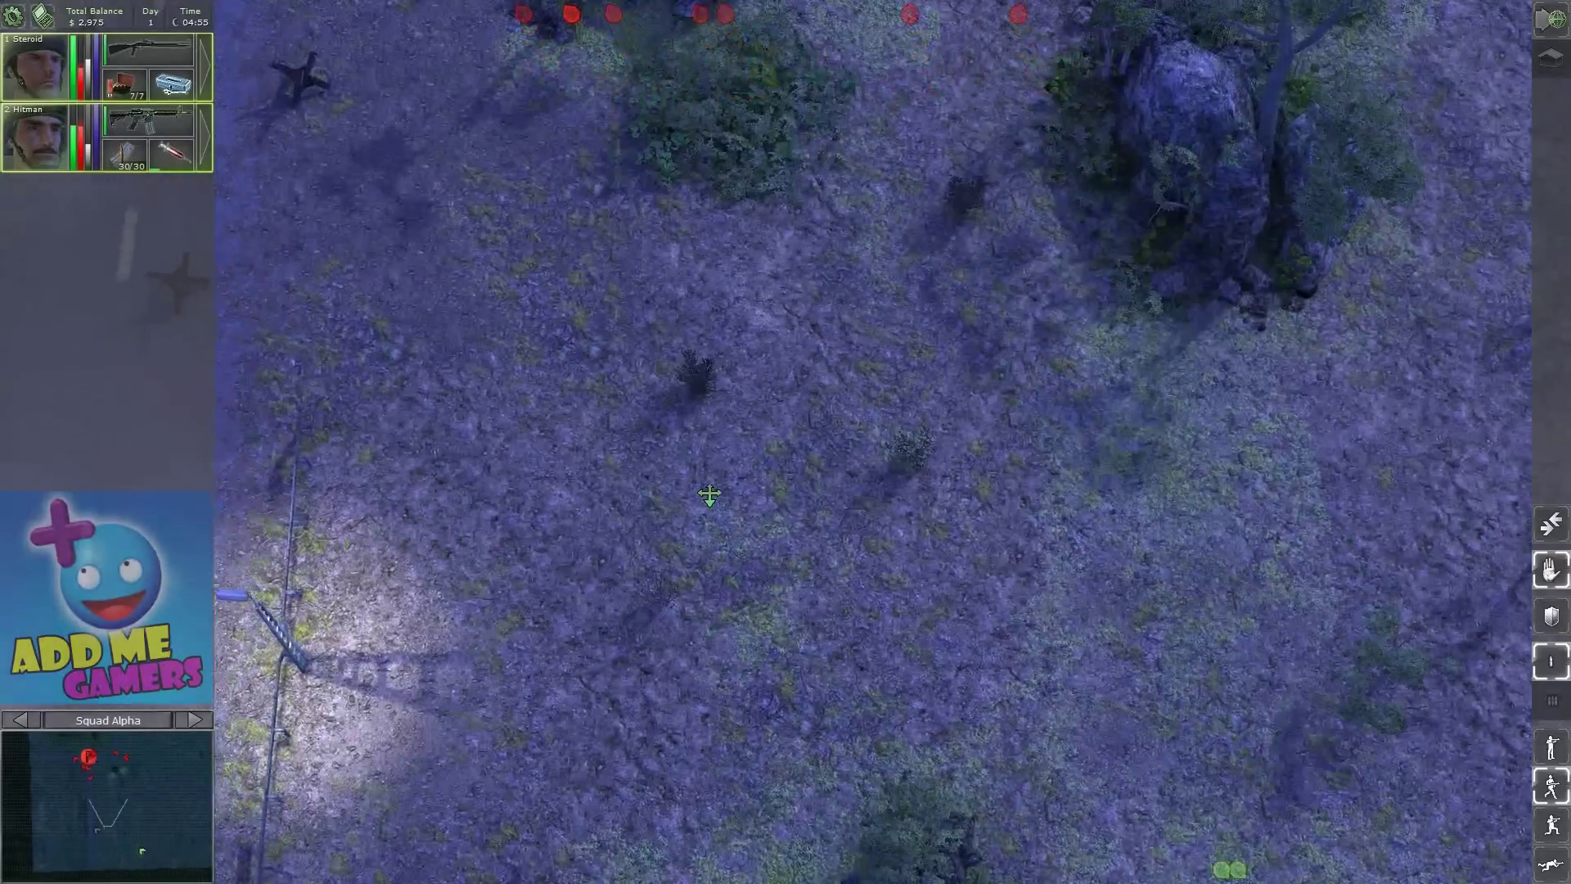
key(Down)
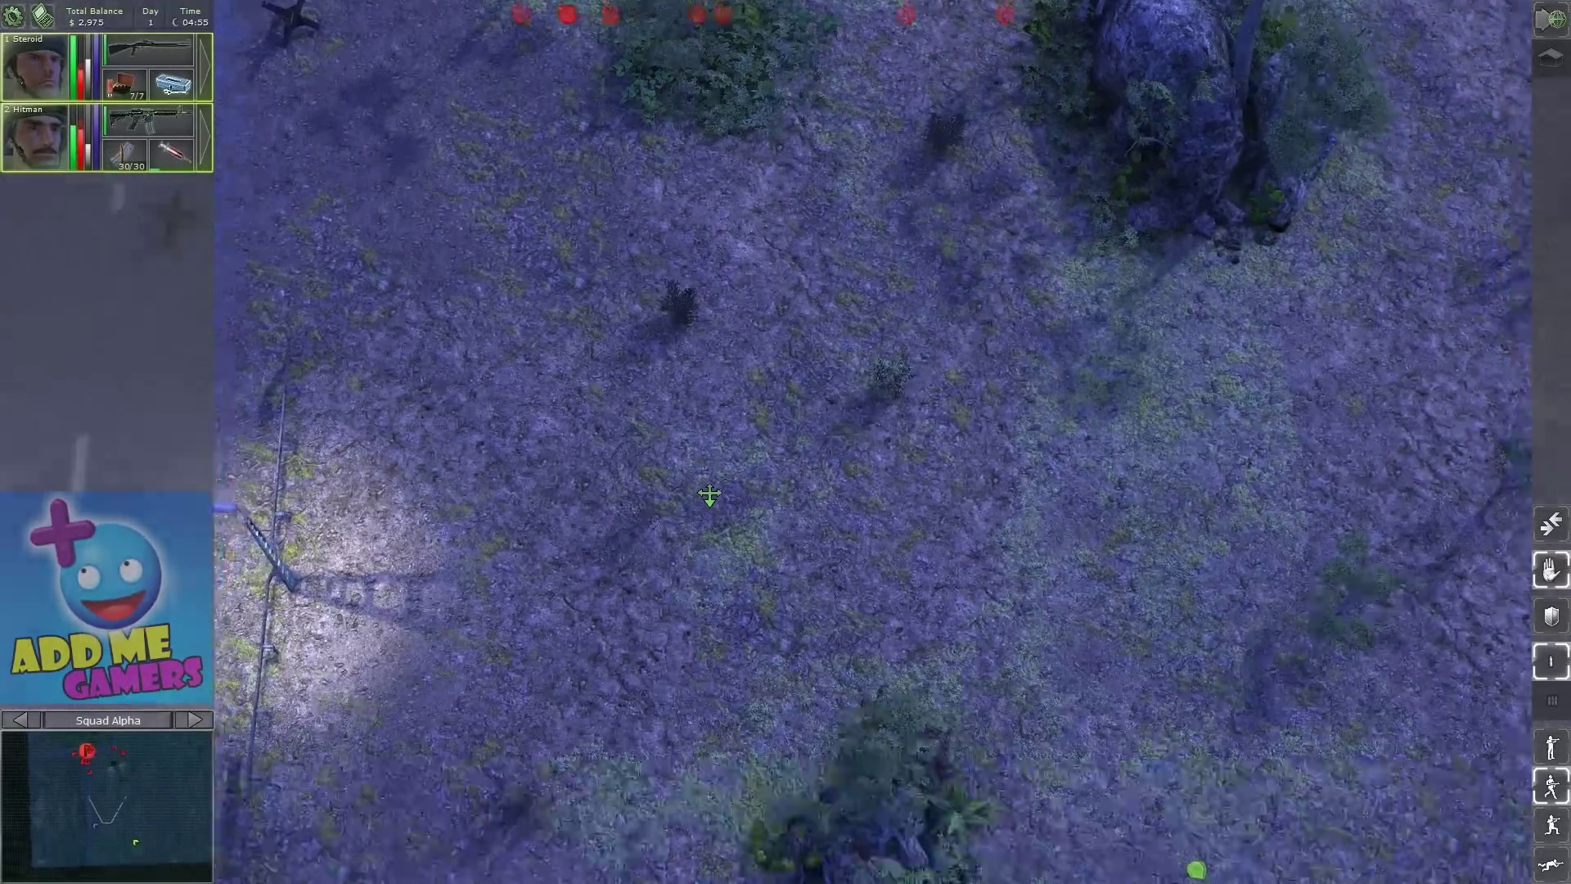
key(Down)
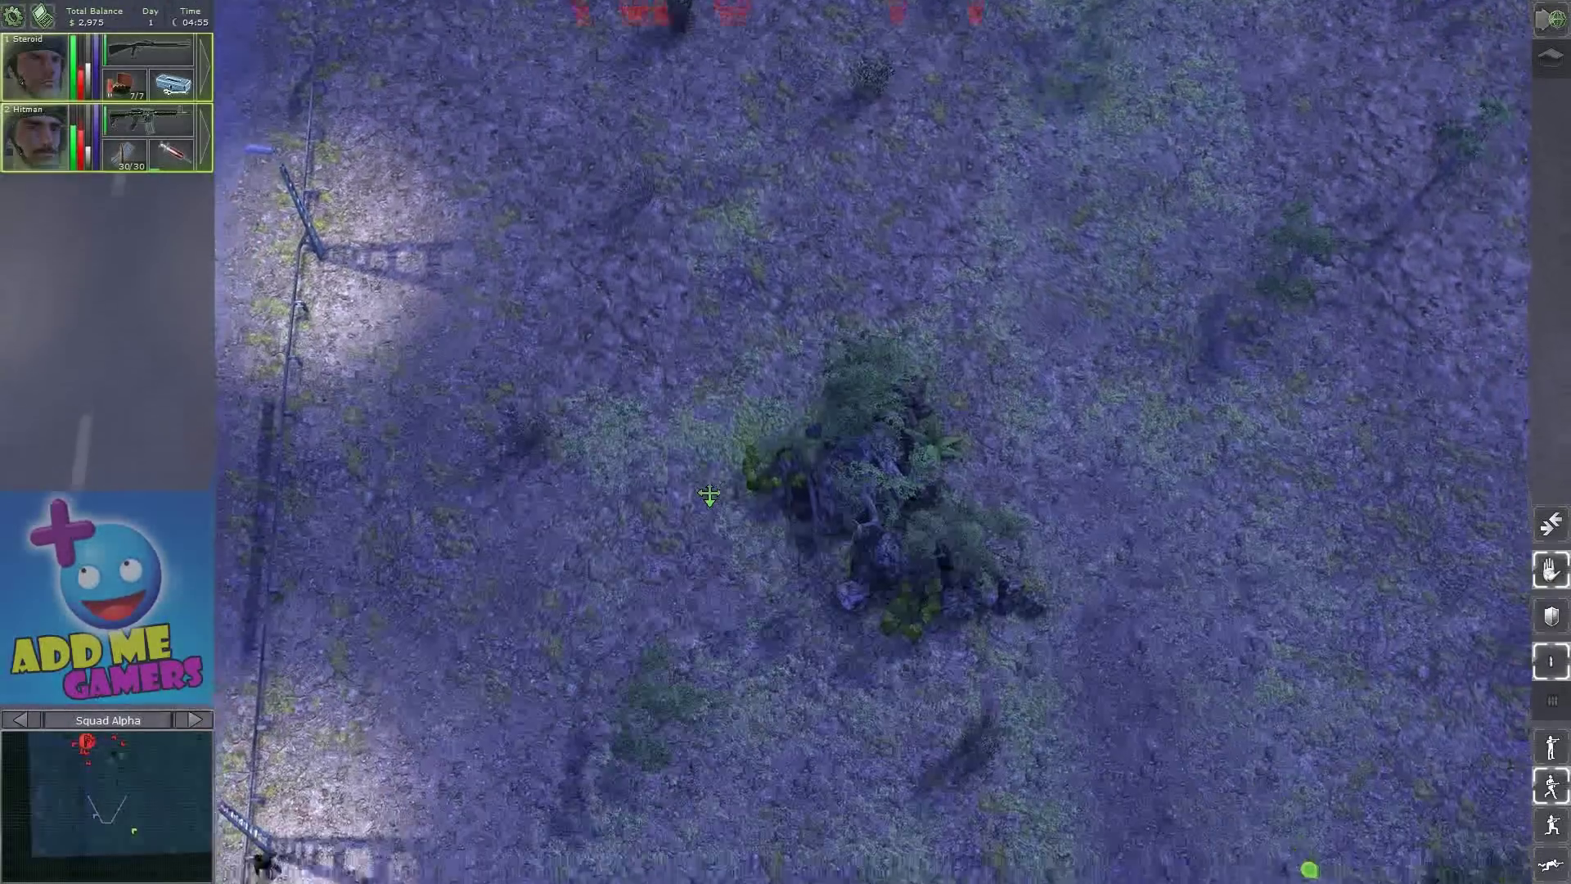
key(Up)
key(Down)
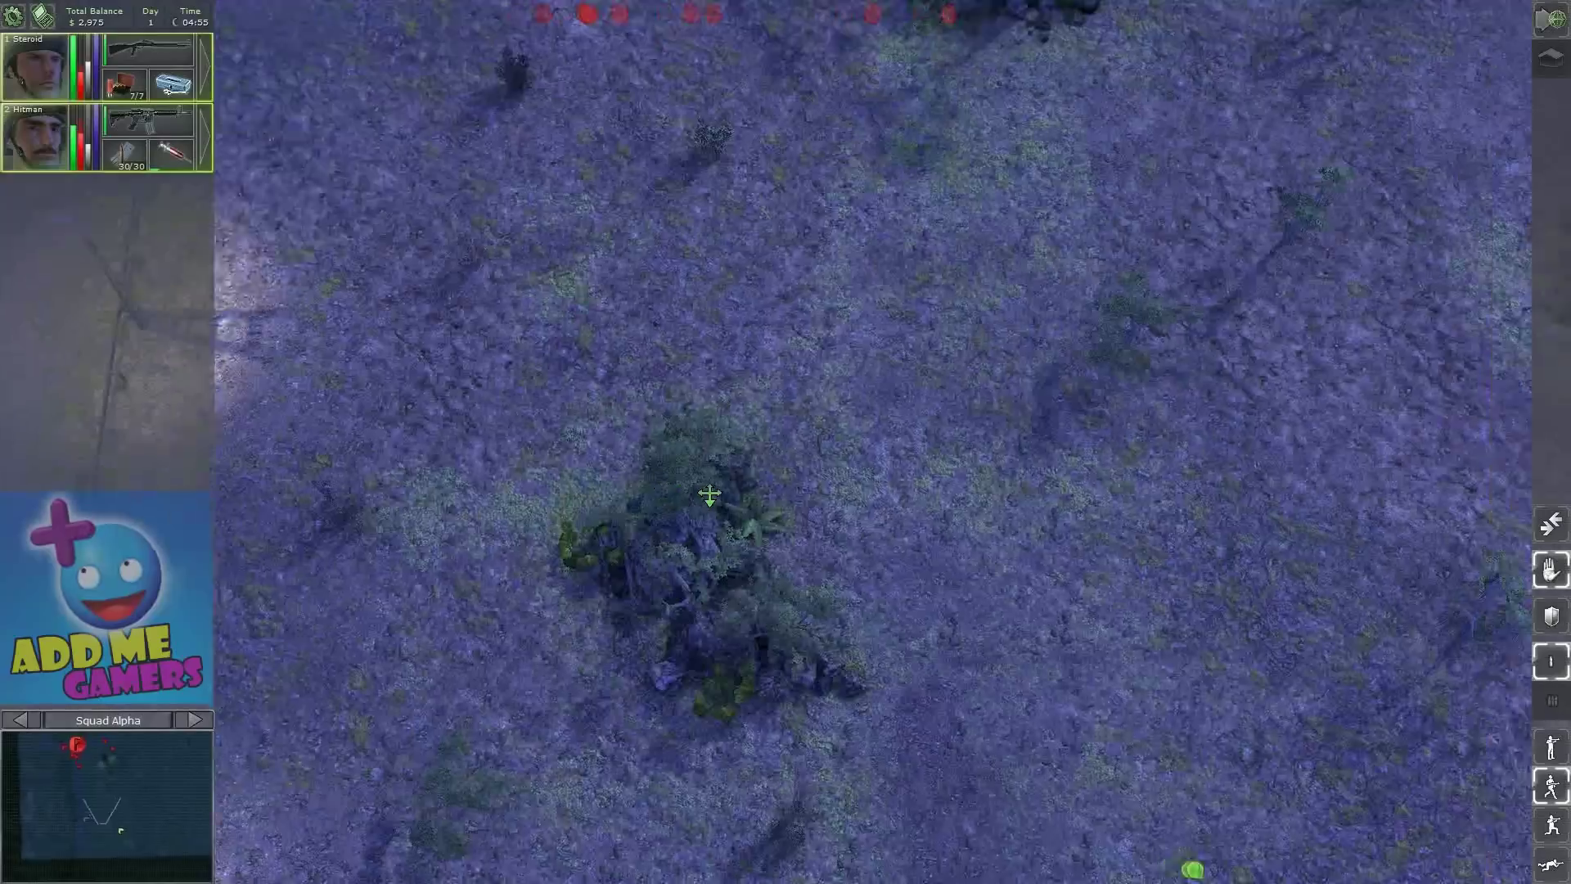
key(Down)
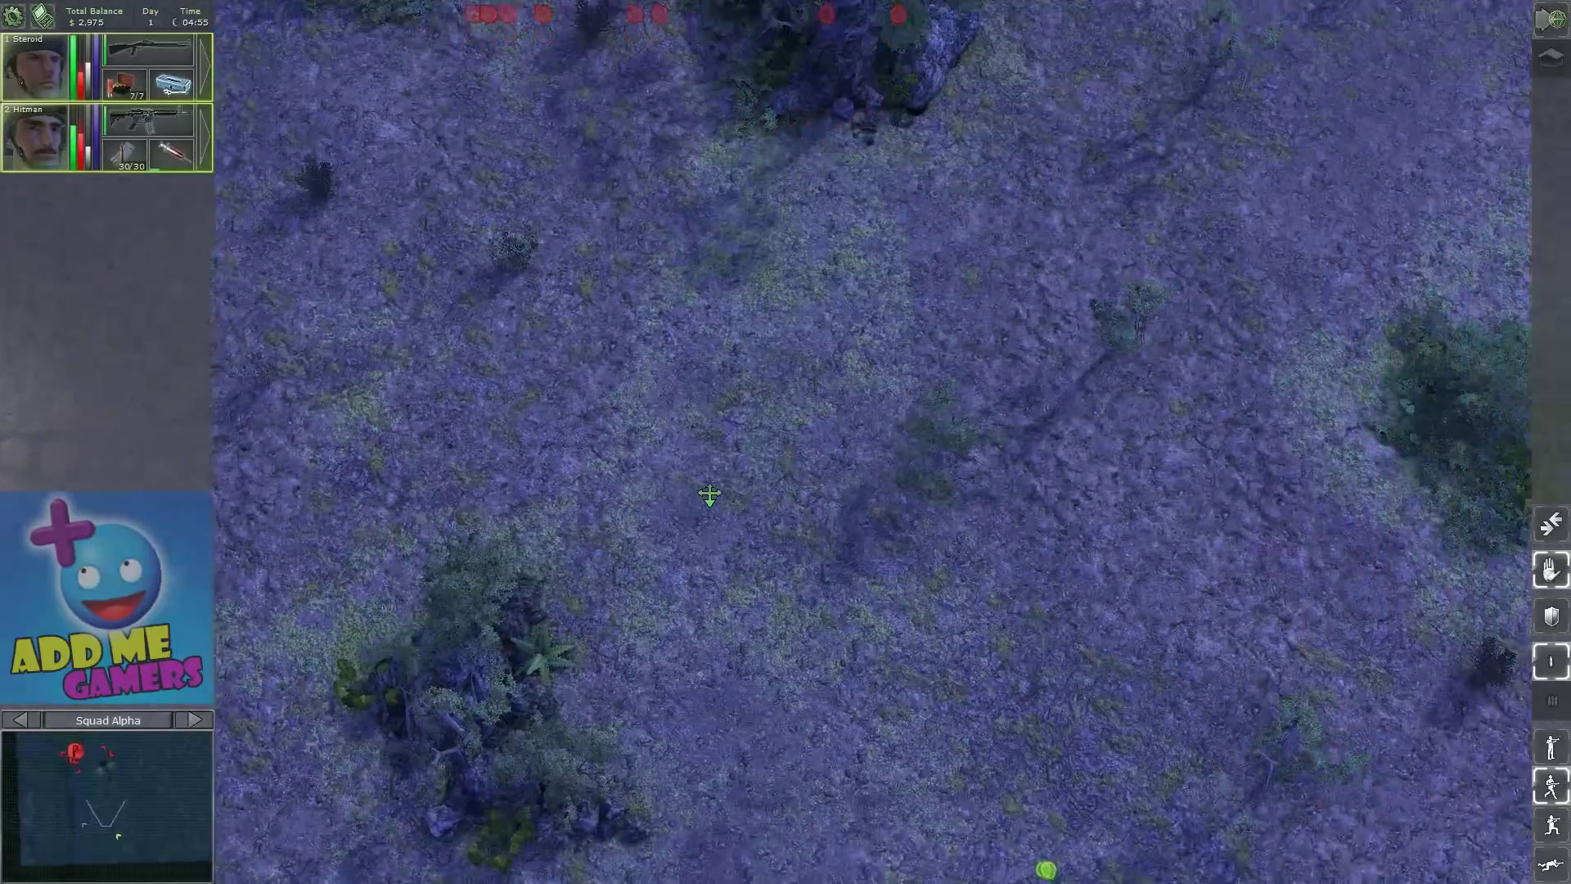
key(Left)
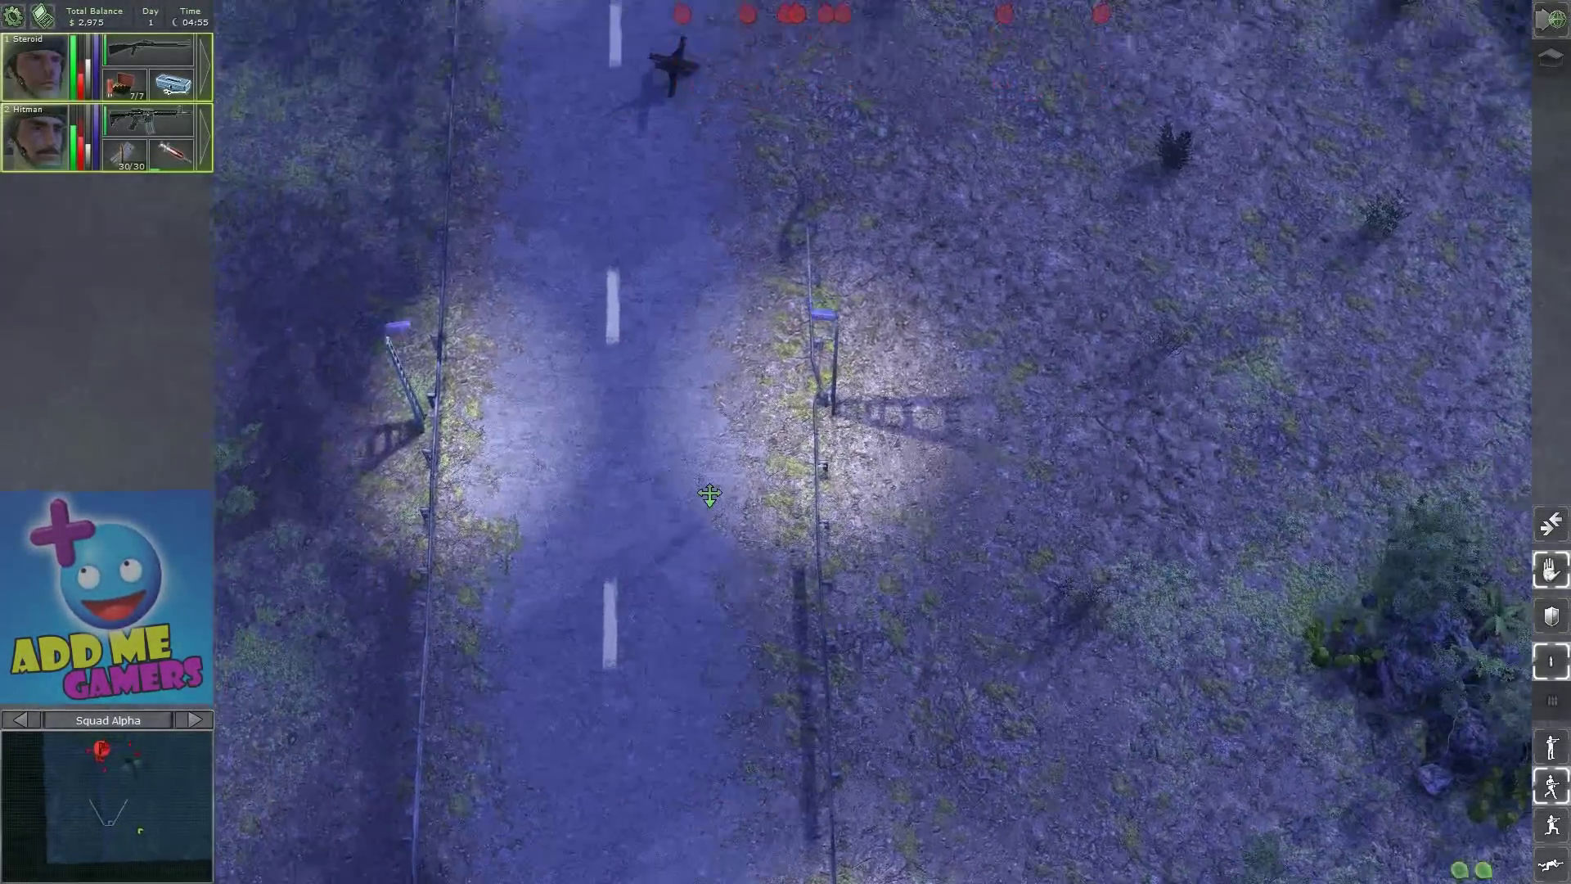
key(Right)
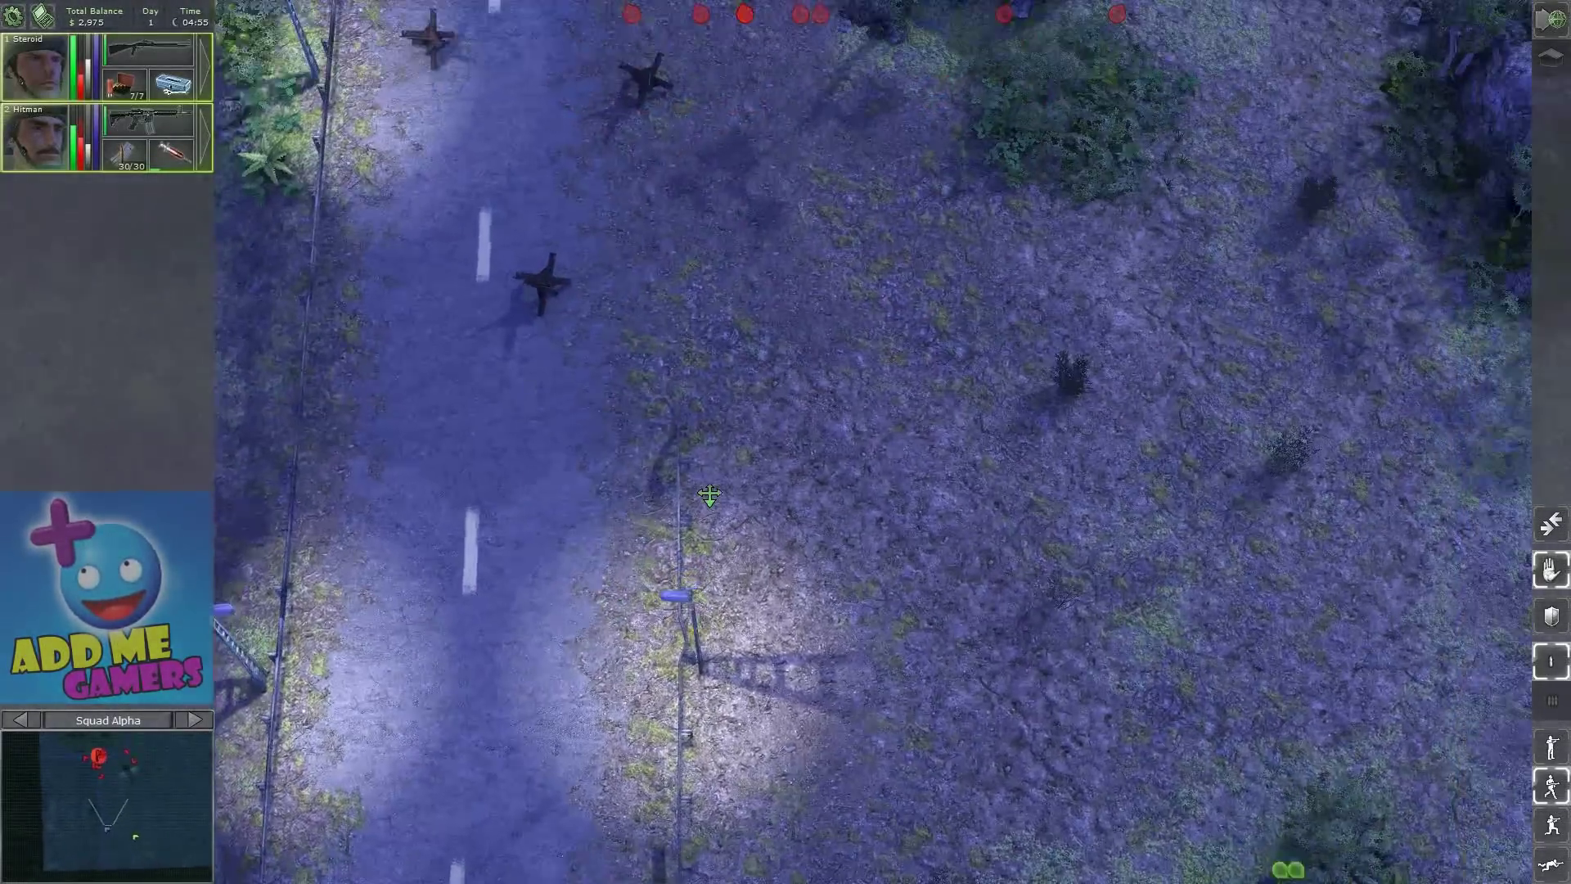
key(Right)
key(Up)
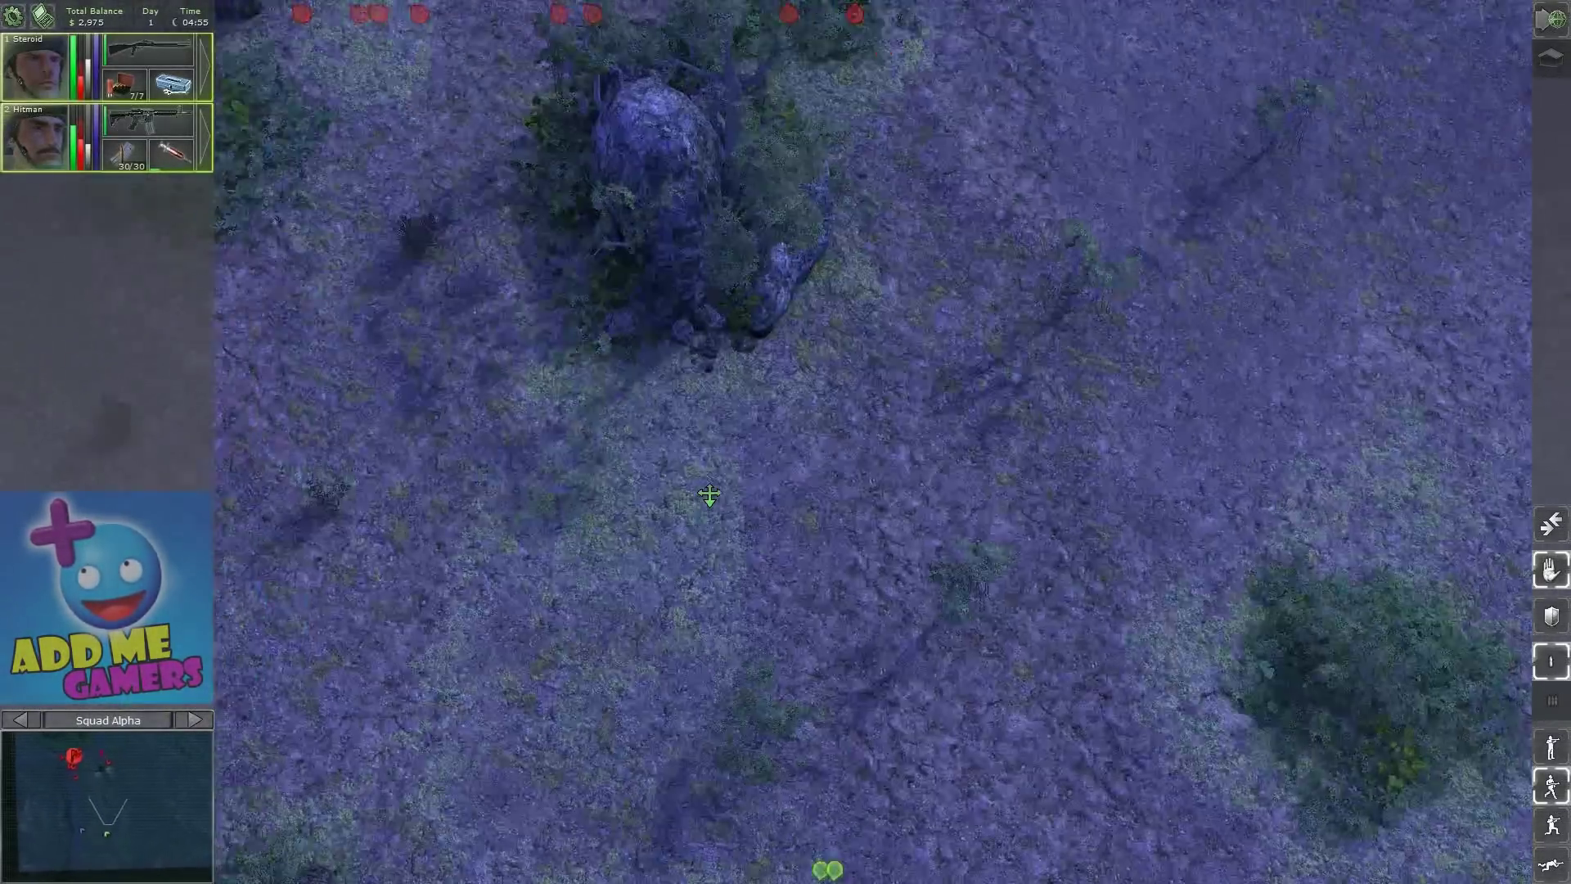
key(Down)
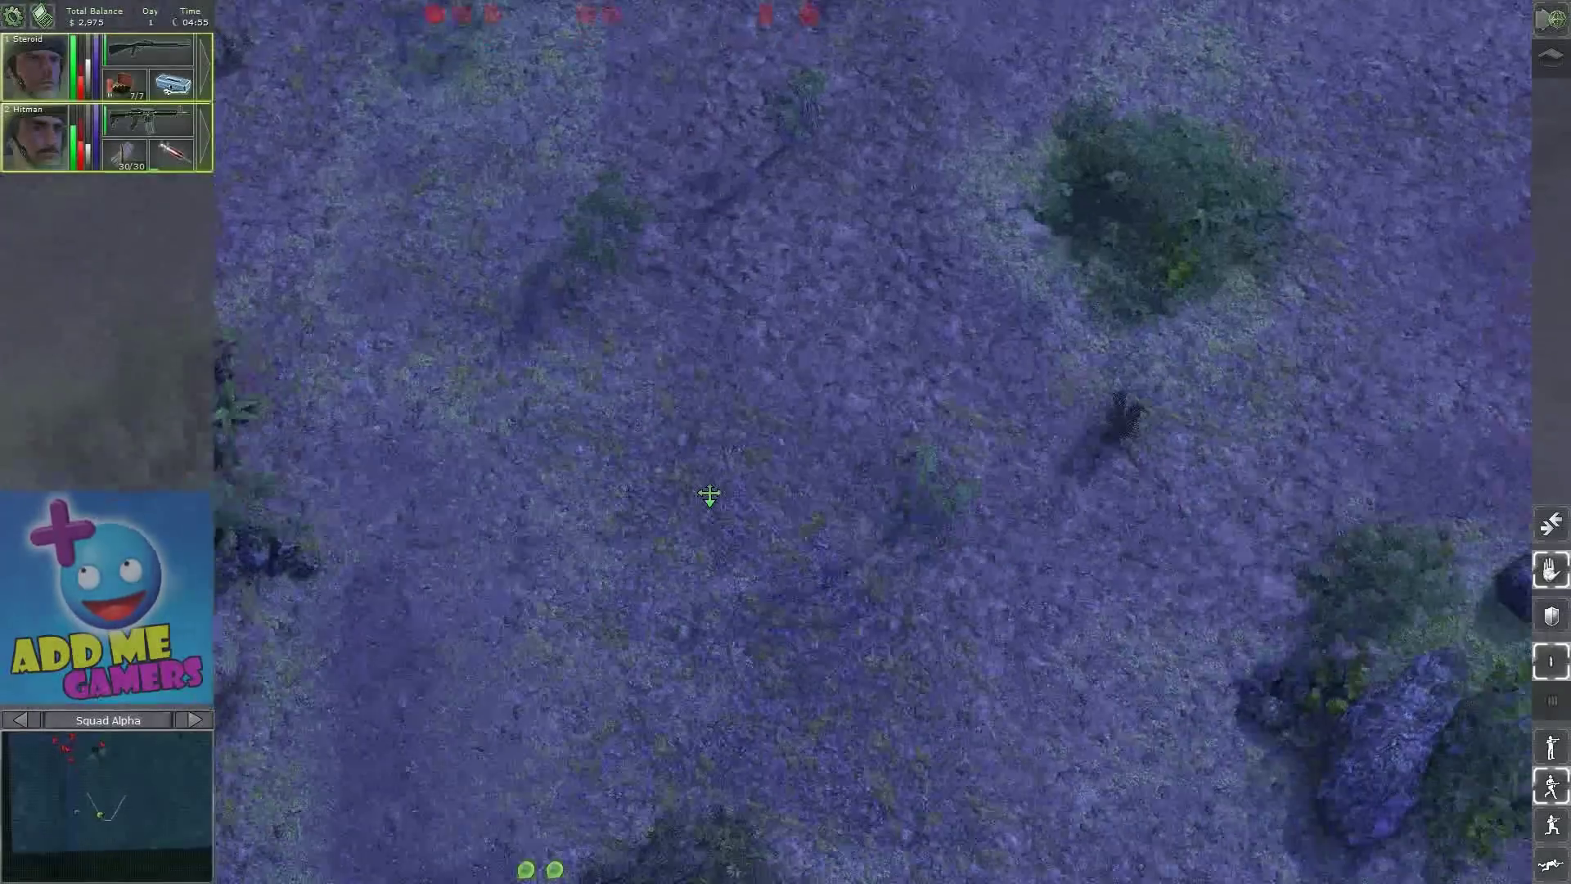
key(Down)
key(Up)
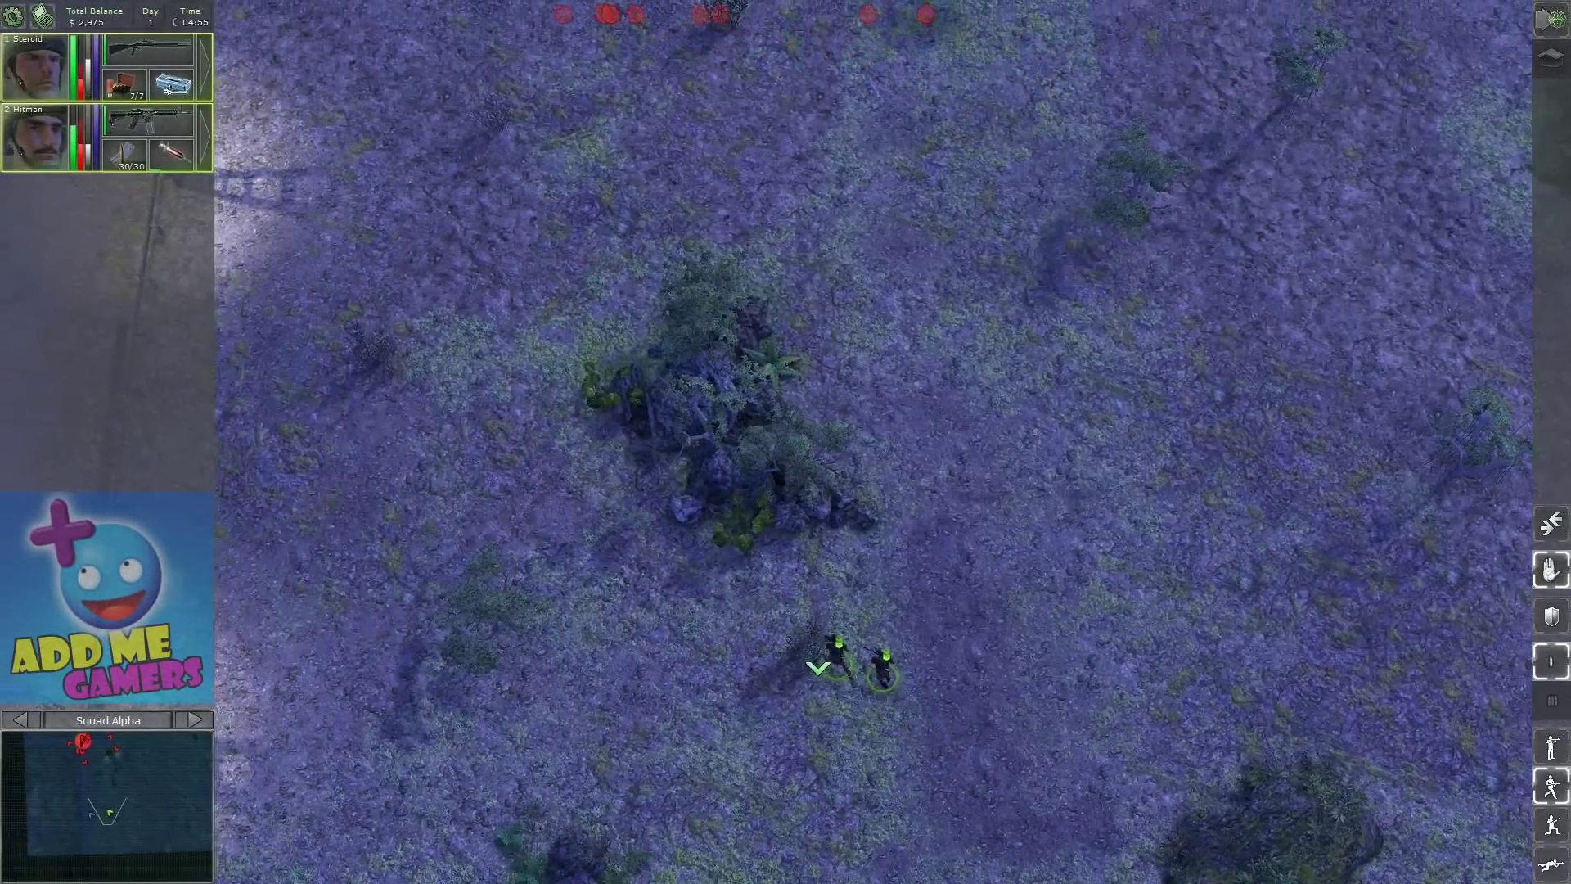
Move Steroid prone to the thicket's west edge and Hitman to its east side
click(61, 117)
click(737, 563)
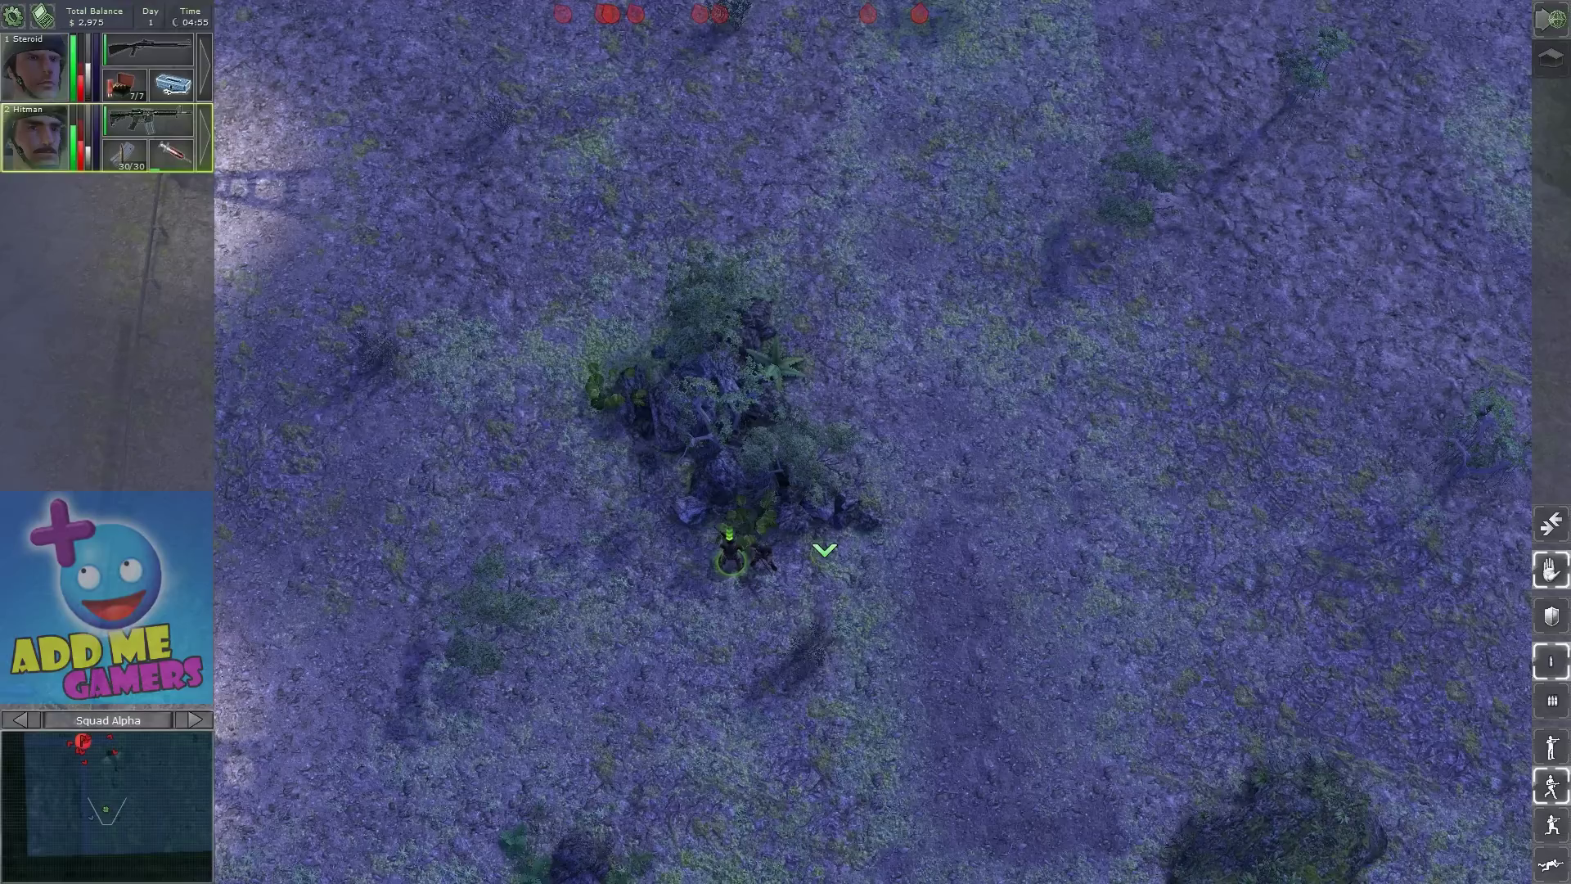
click(785, 562)
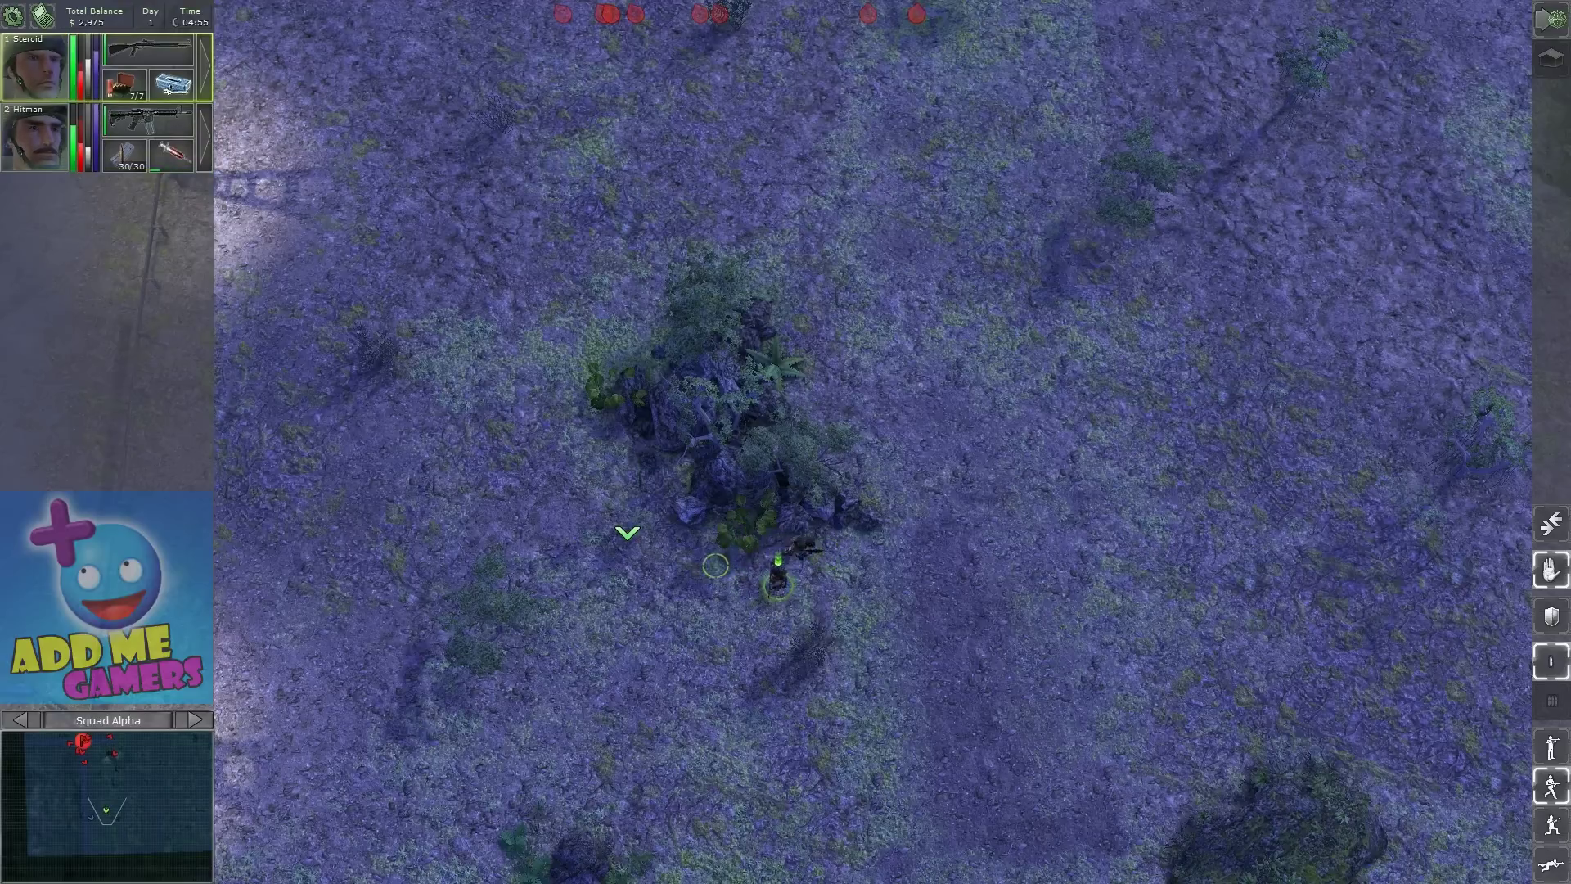
scroll(627, 532, up, 5)
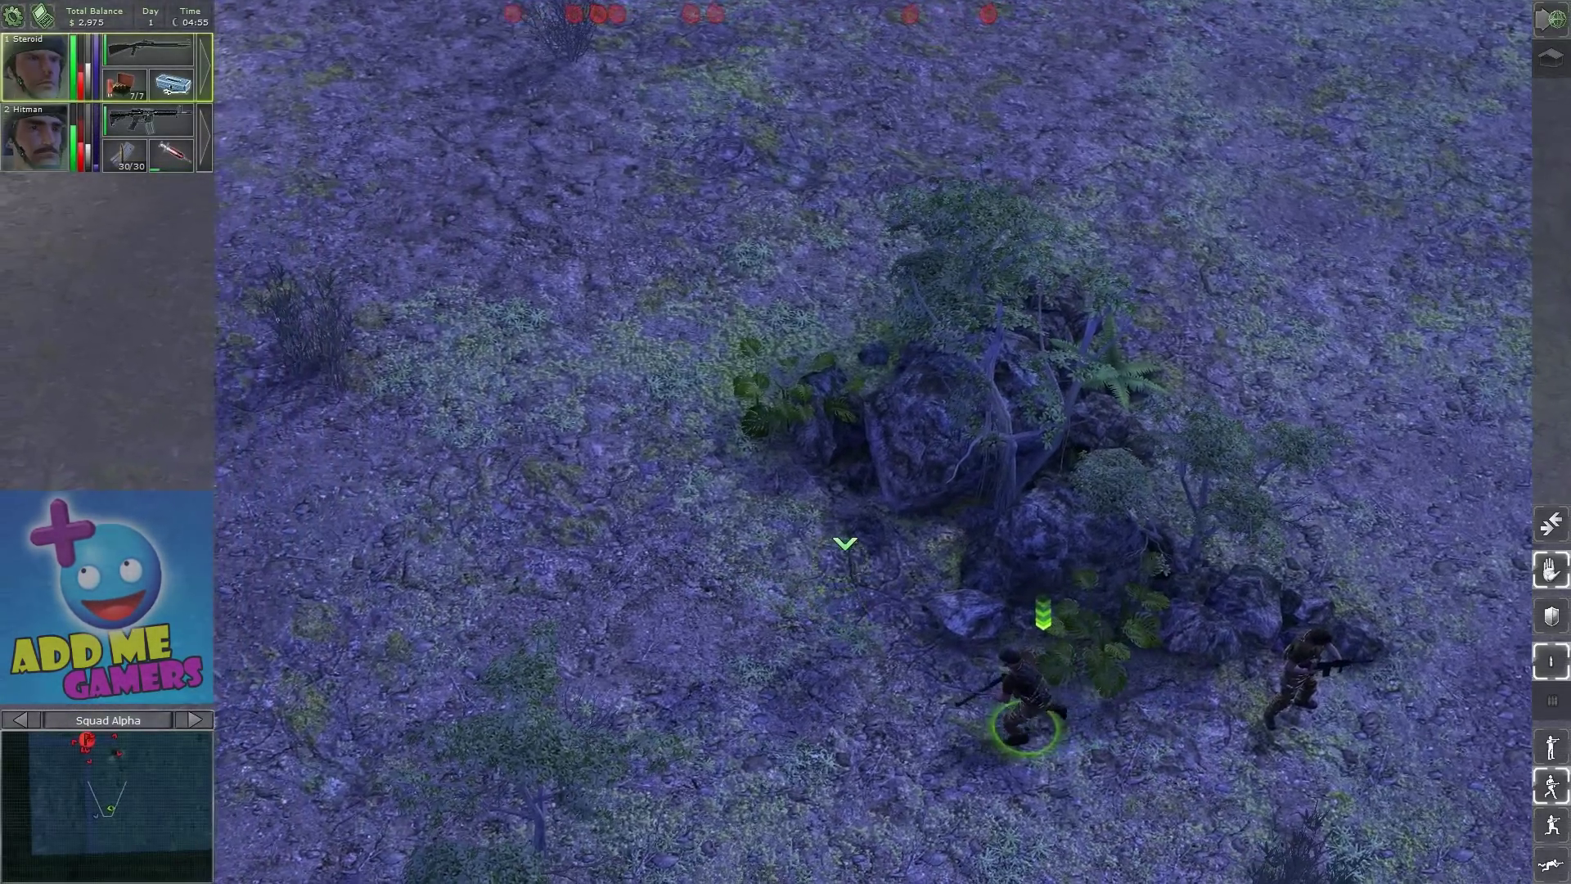
click(845, 543)
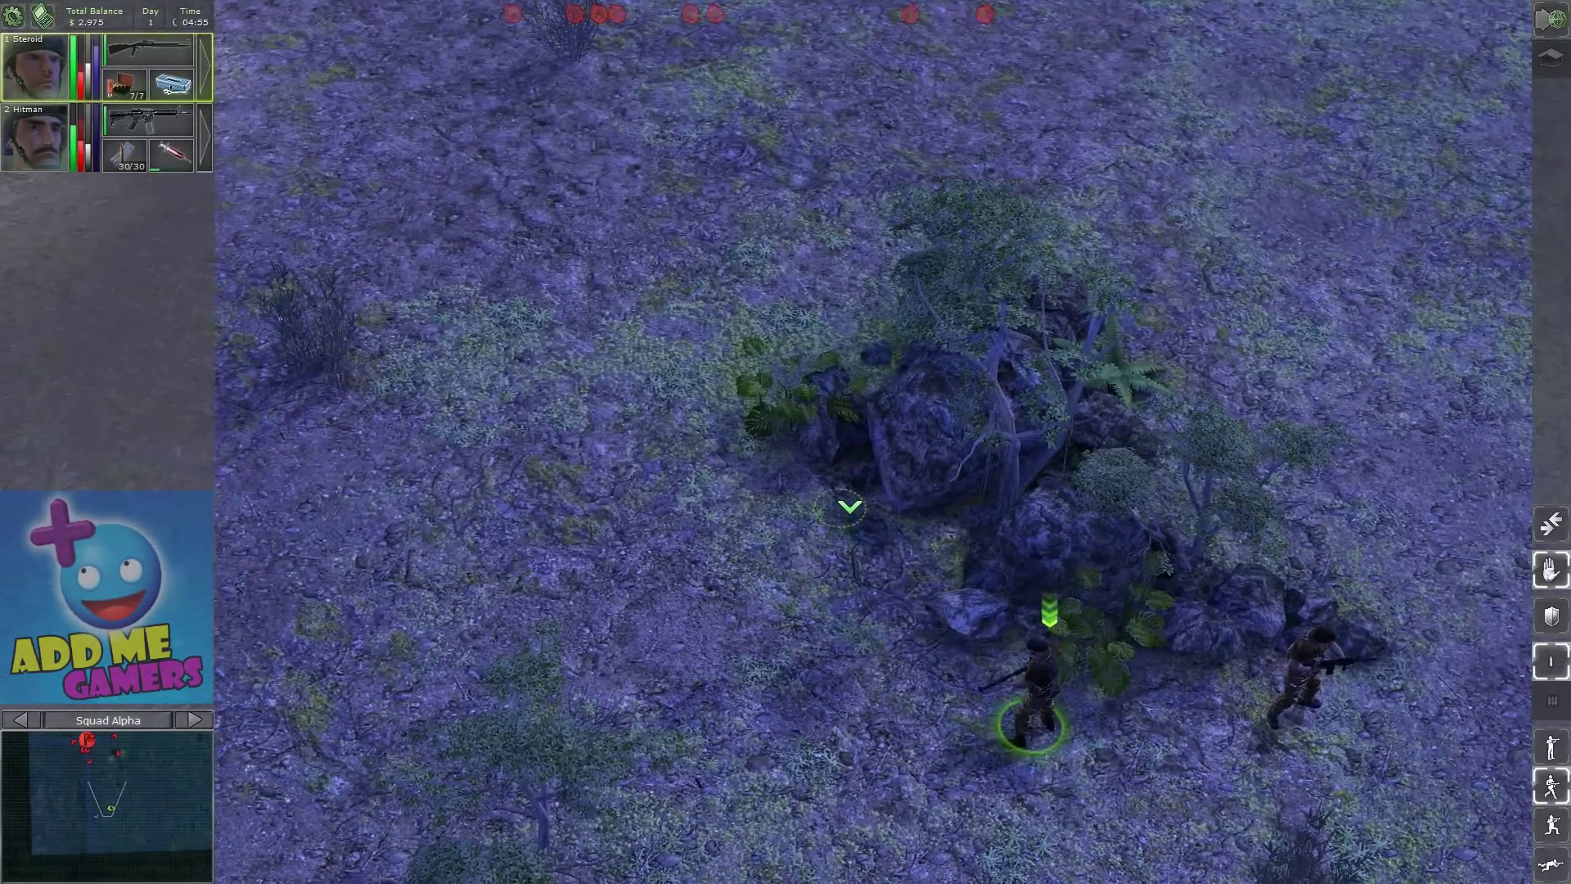
click(1555, 826)
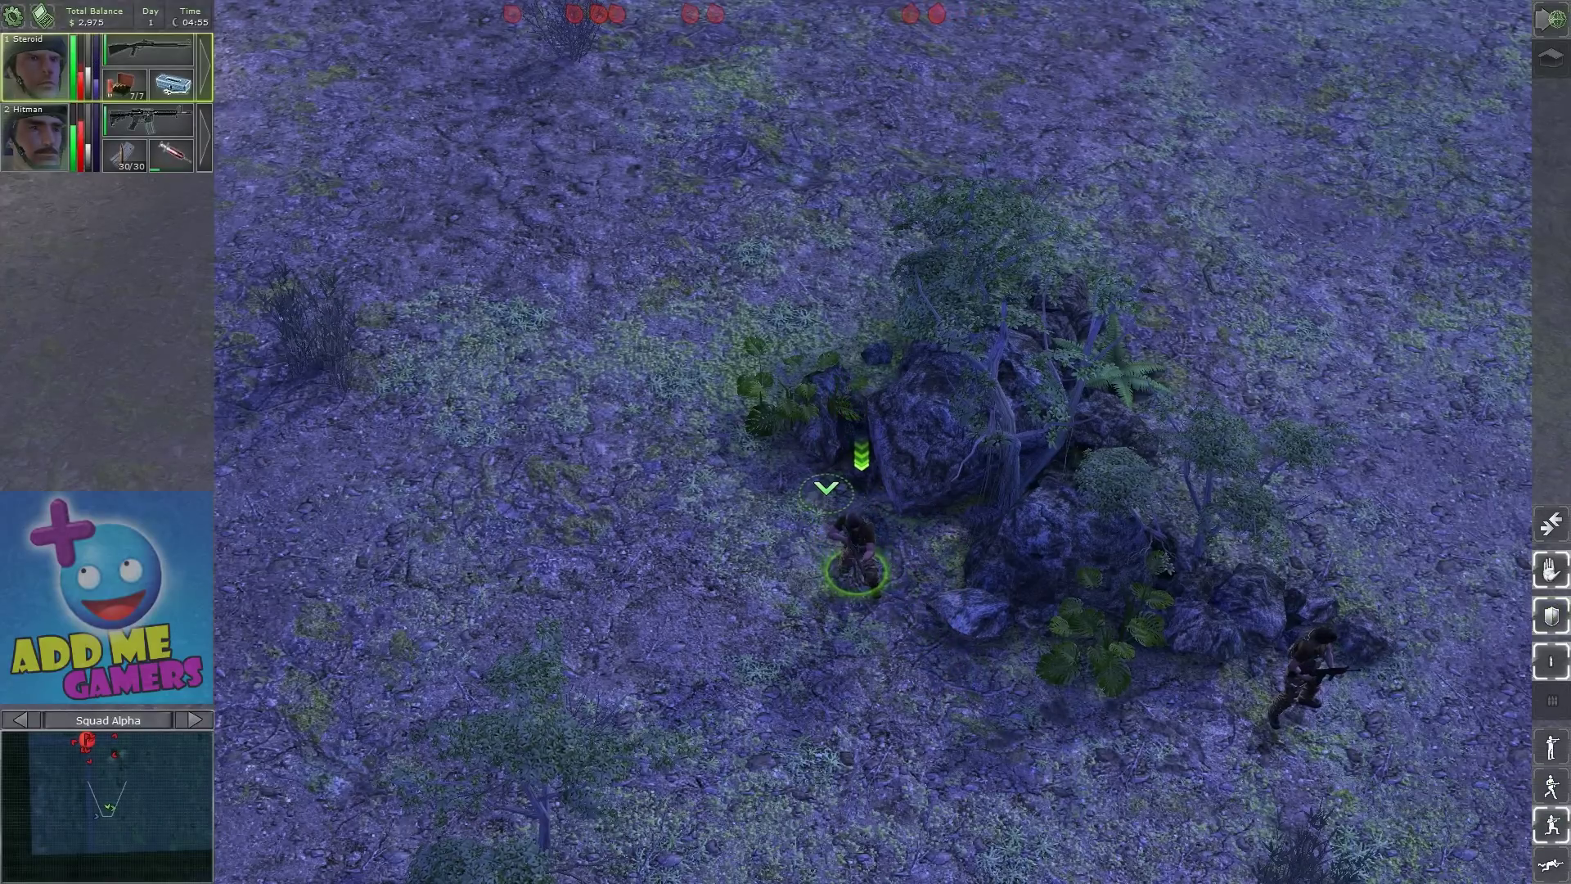
drag(1186, 570, 1347, 733)
scroll(1106, 491, down, 5)
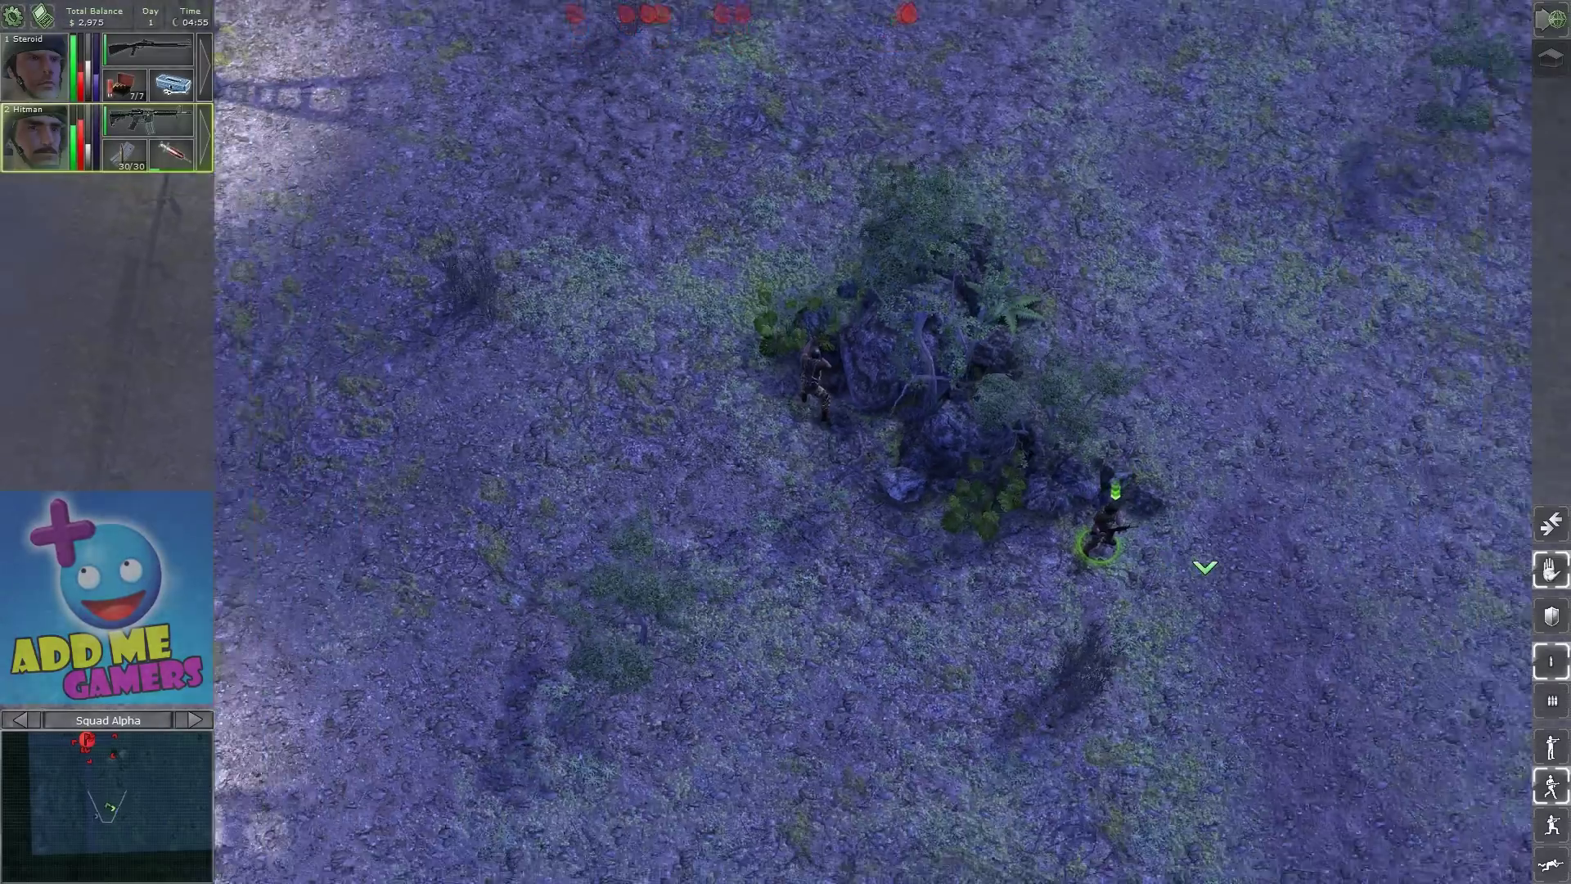
click(1078, 399)
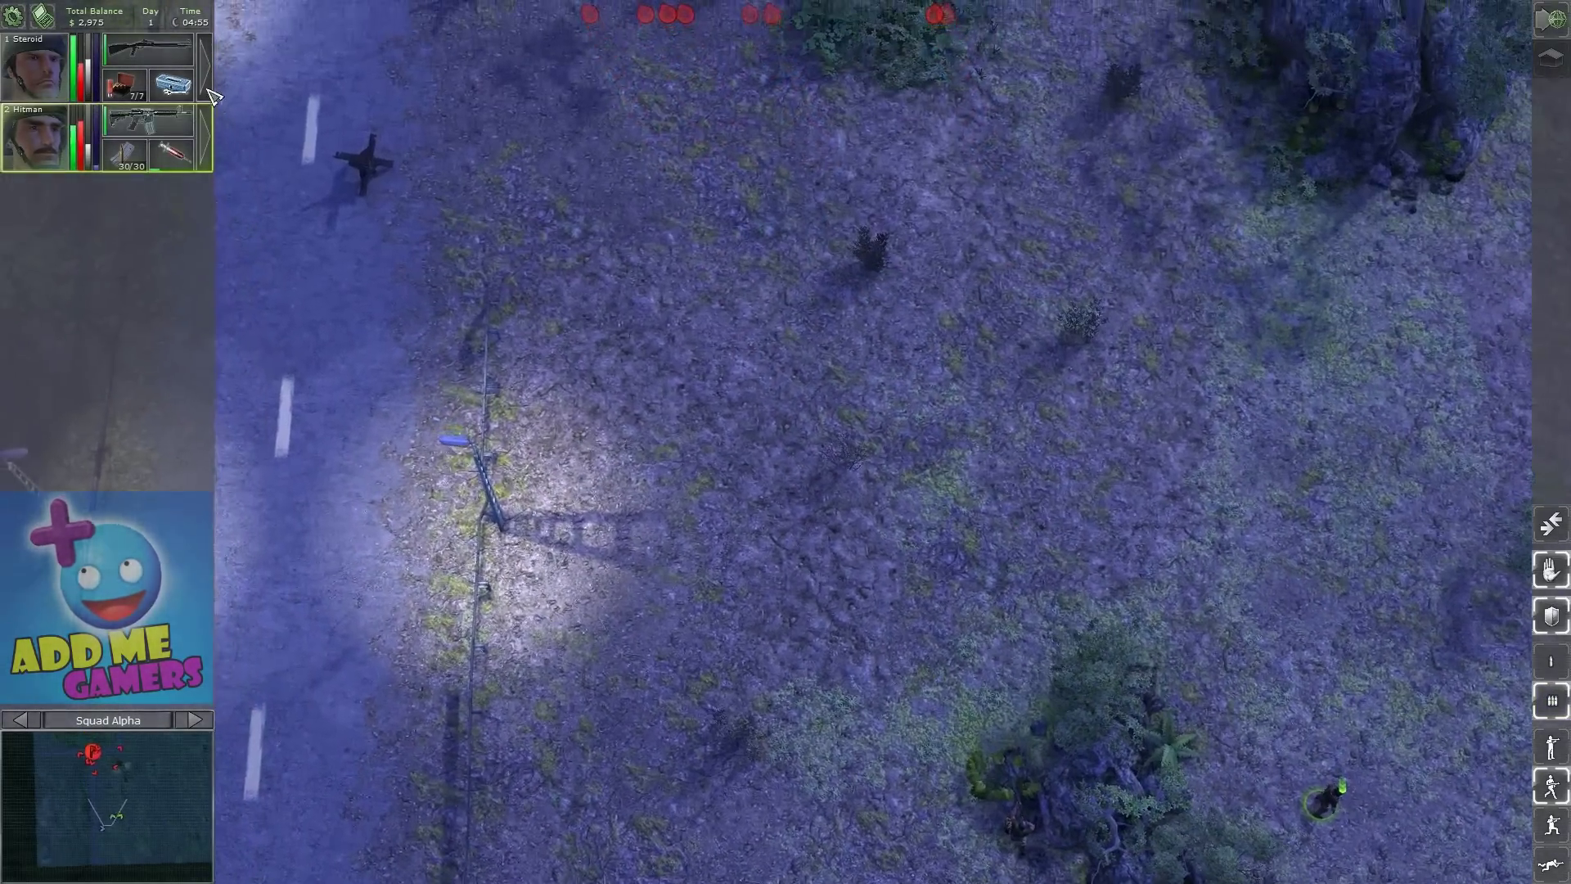
Review Steroid's and Hitman's character details and inventories
key(i)
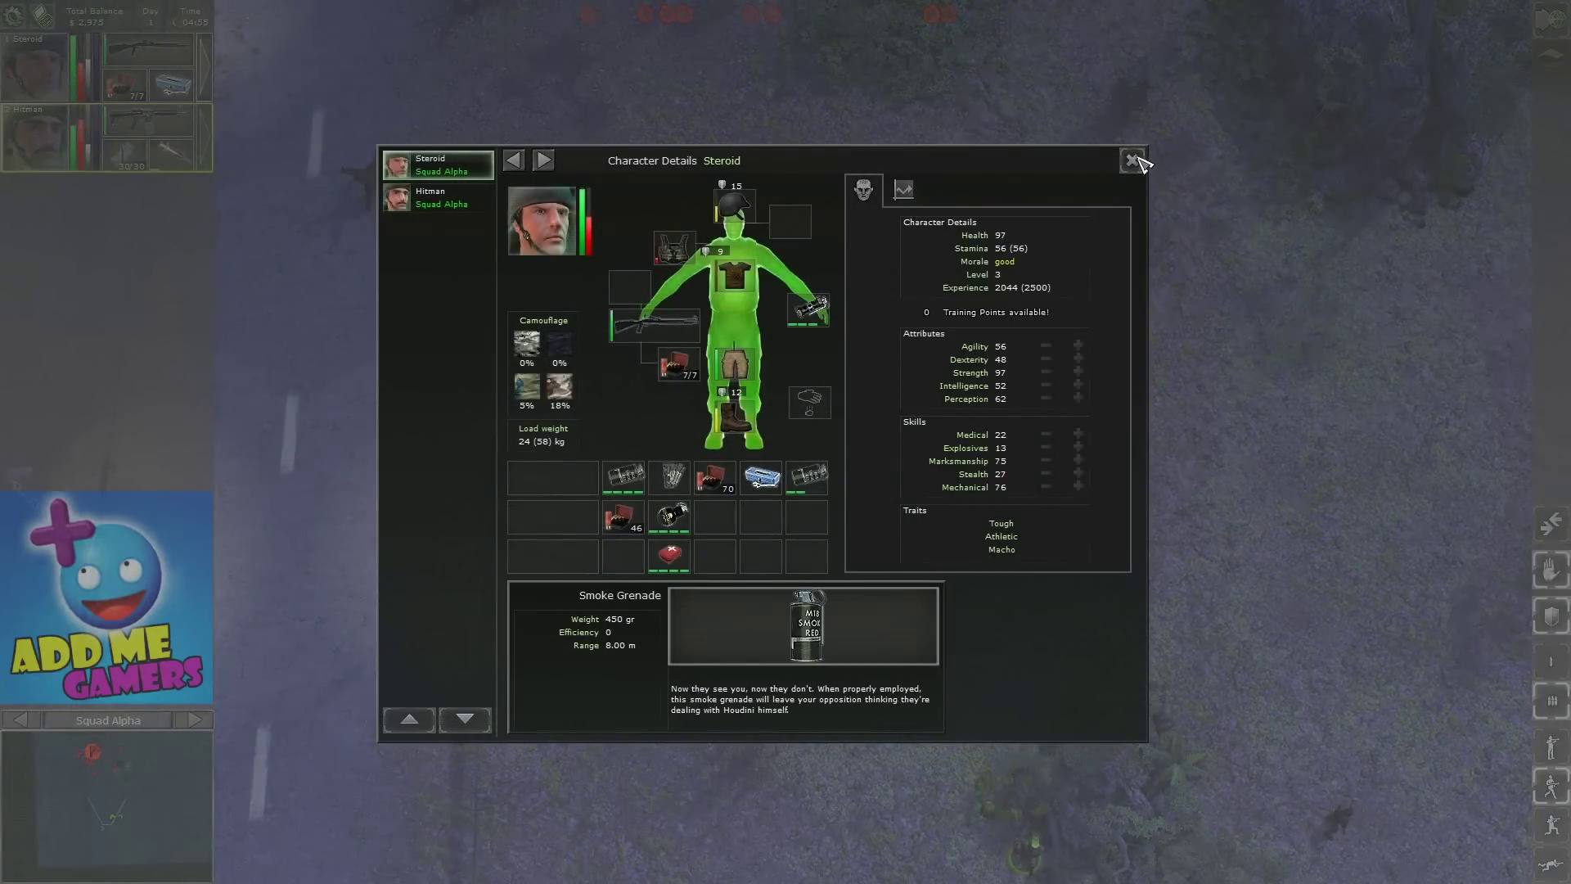
click(1133, 160)
double_click(173, 150)
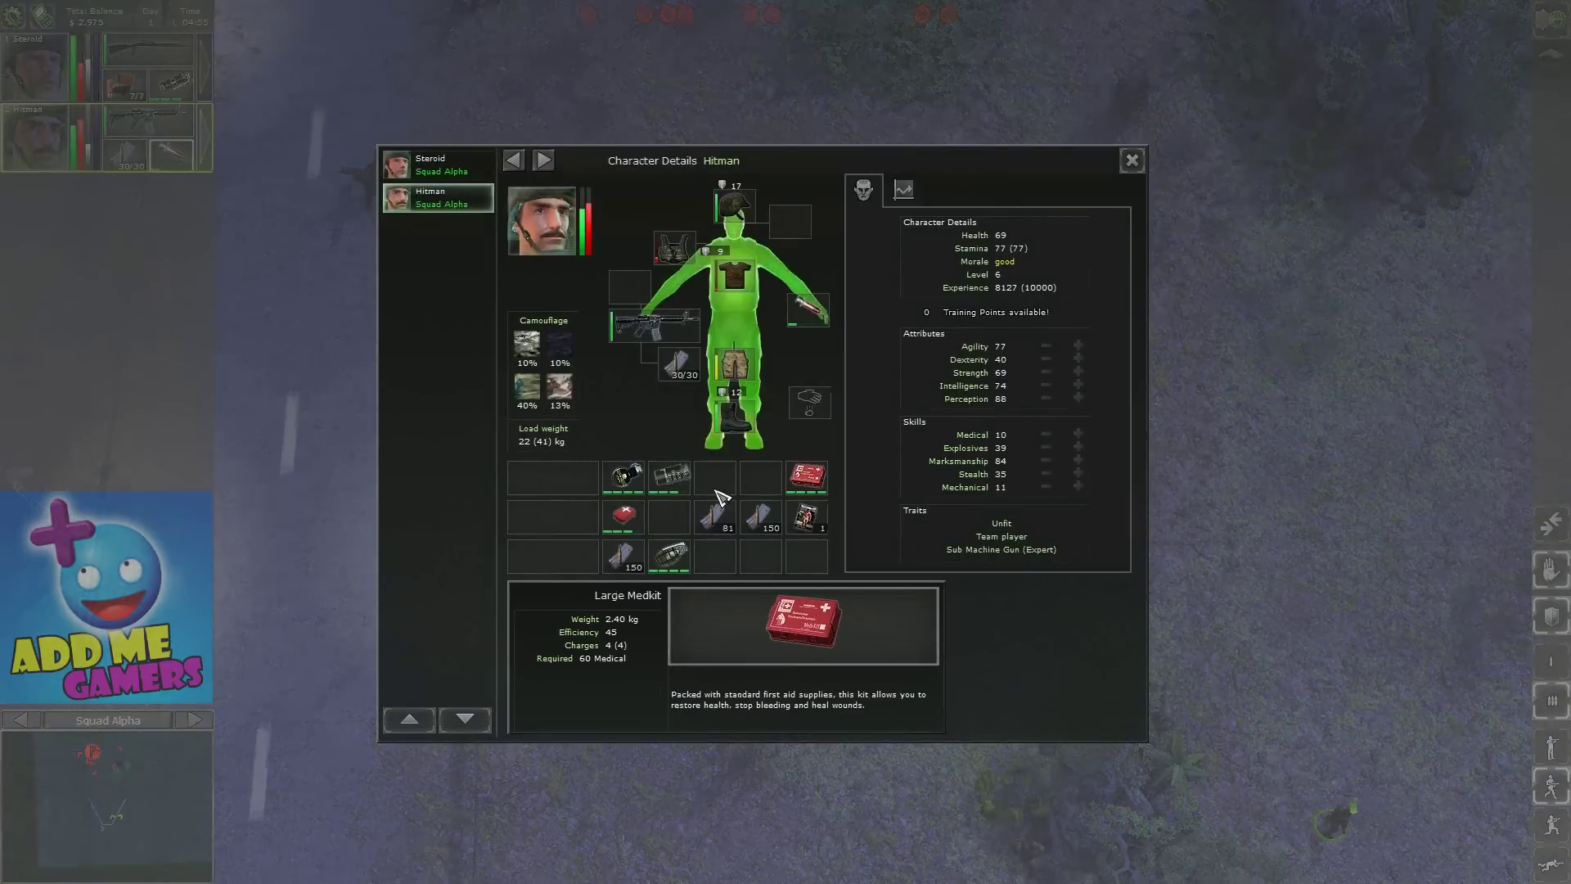
click(1132, 160)
Survey the road and roadblock to the north, then look back toward the squad
key(Up)
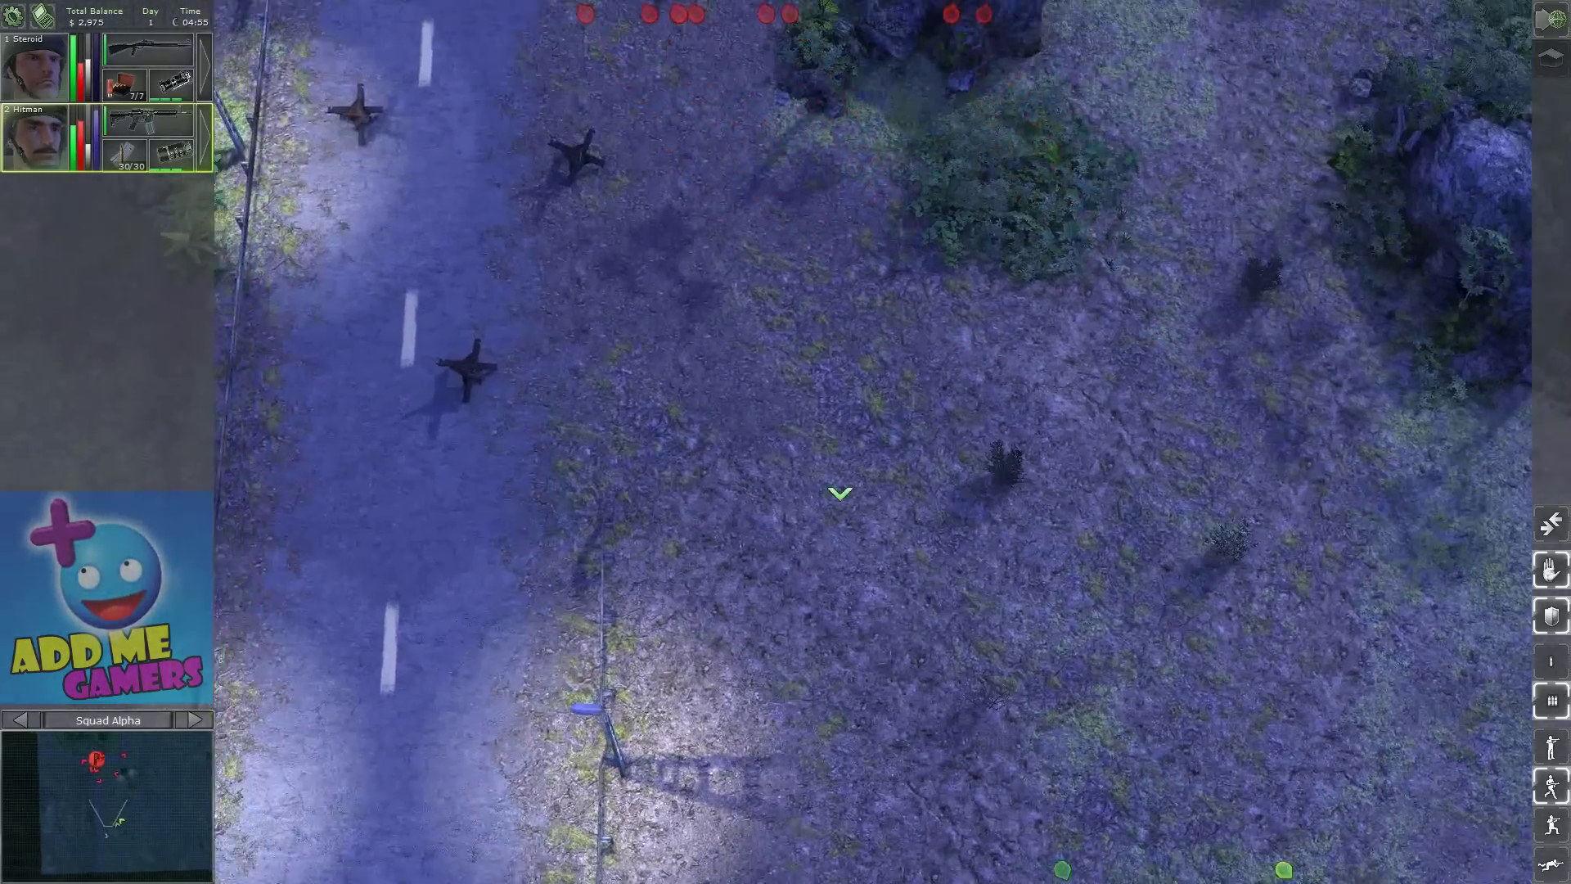
key(Up)
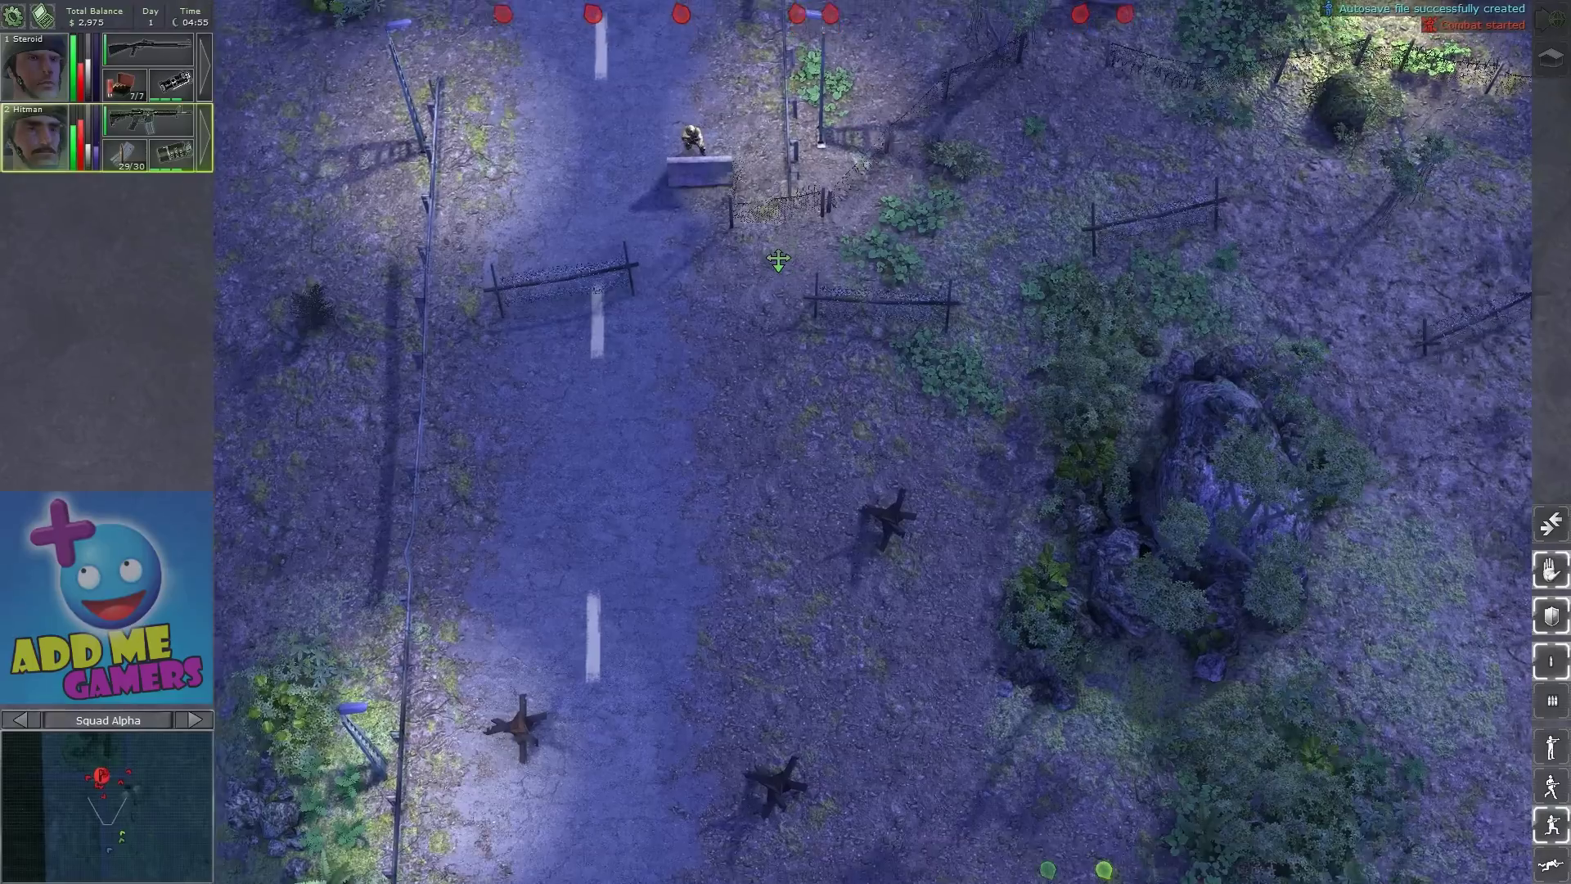
key(w)
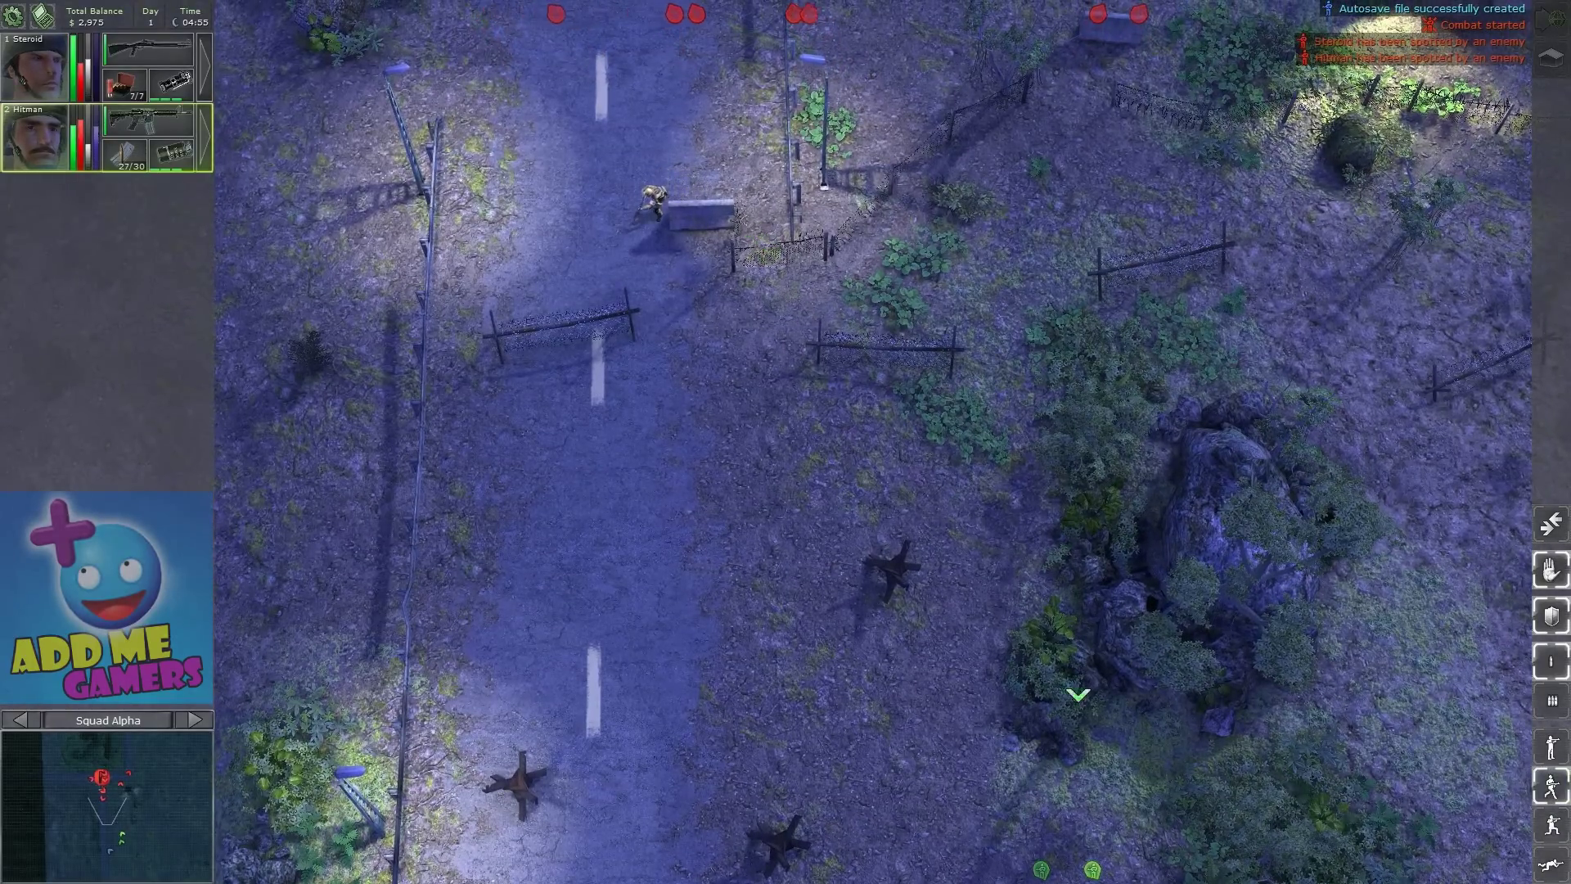
key(s)
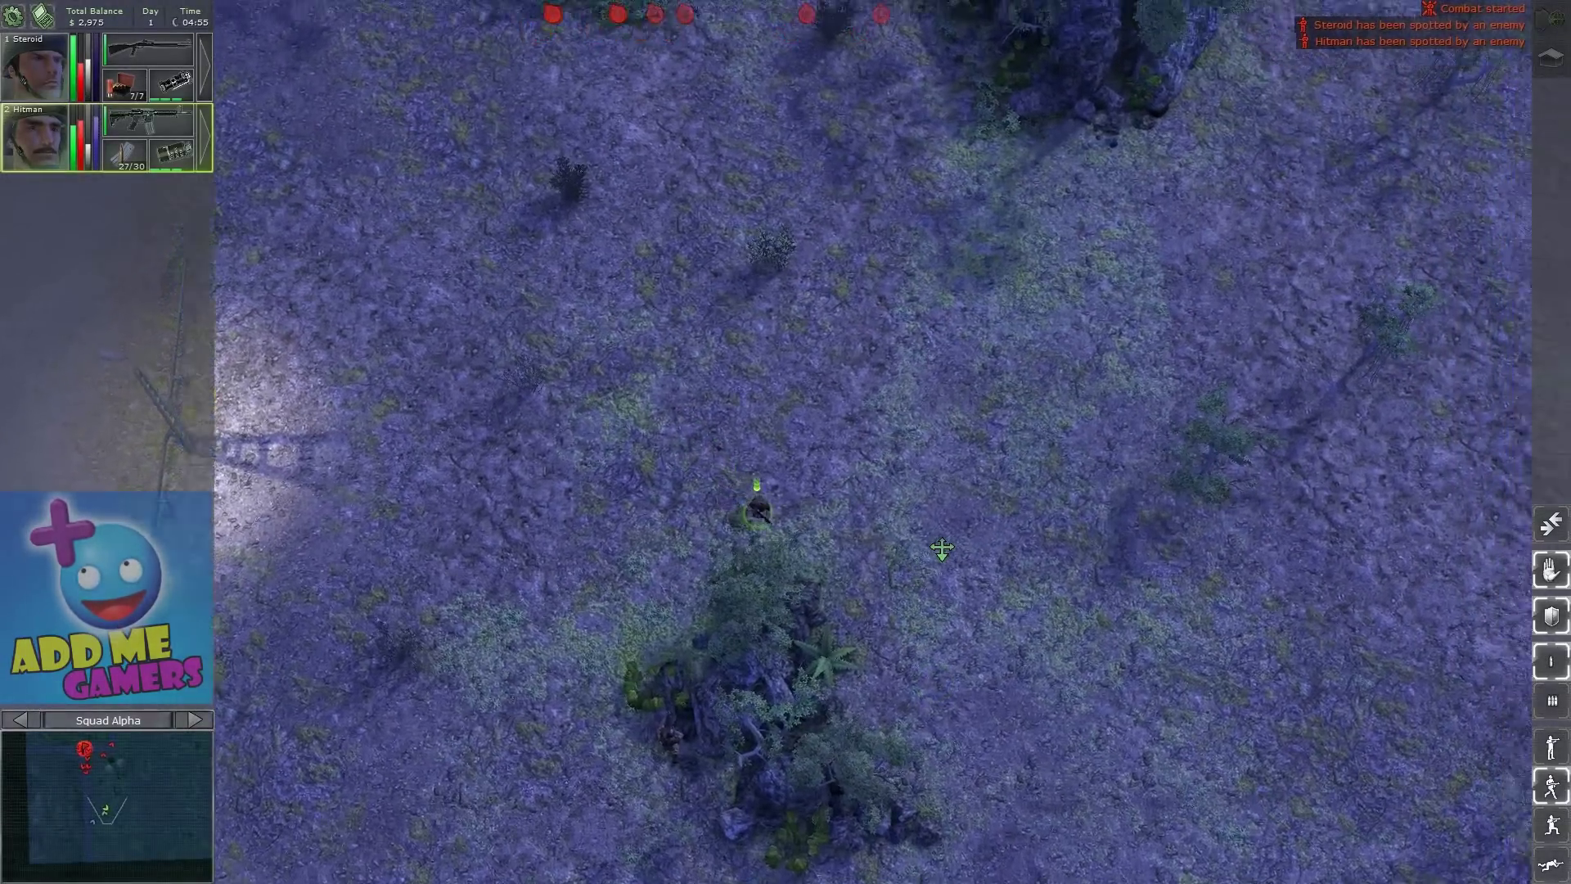
key(s)
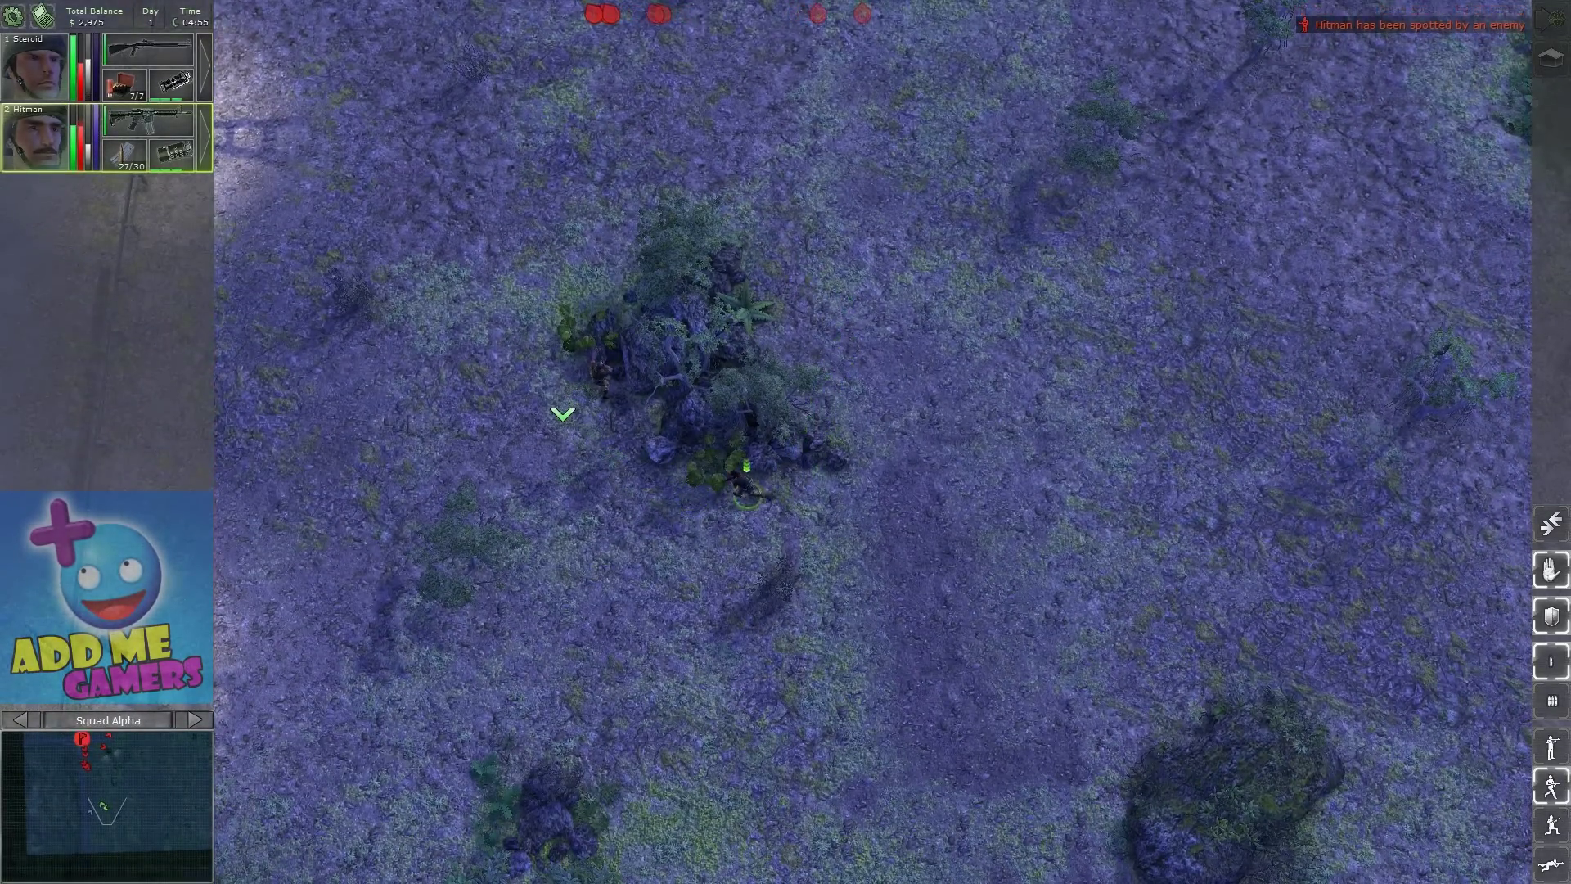
Set Hitman to burst fire, then take Steroid and open his character details
click(1553, 701)
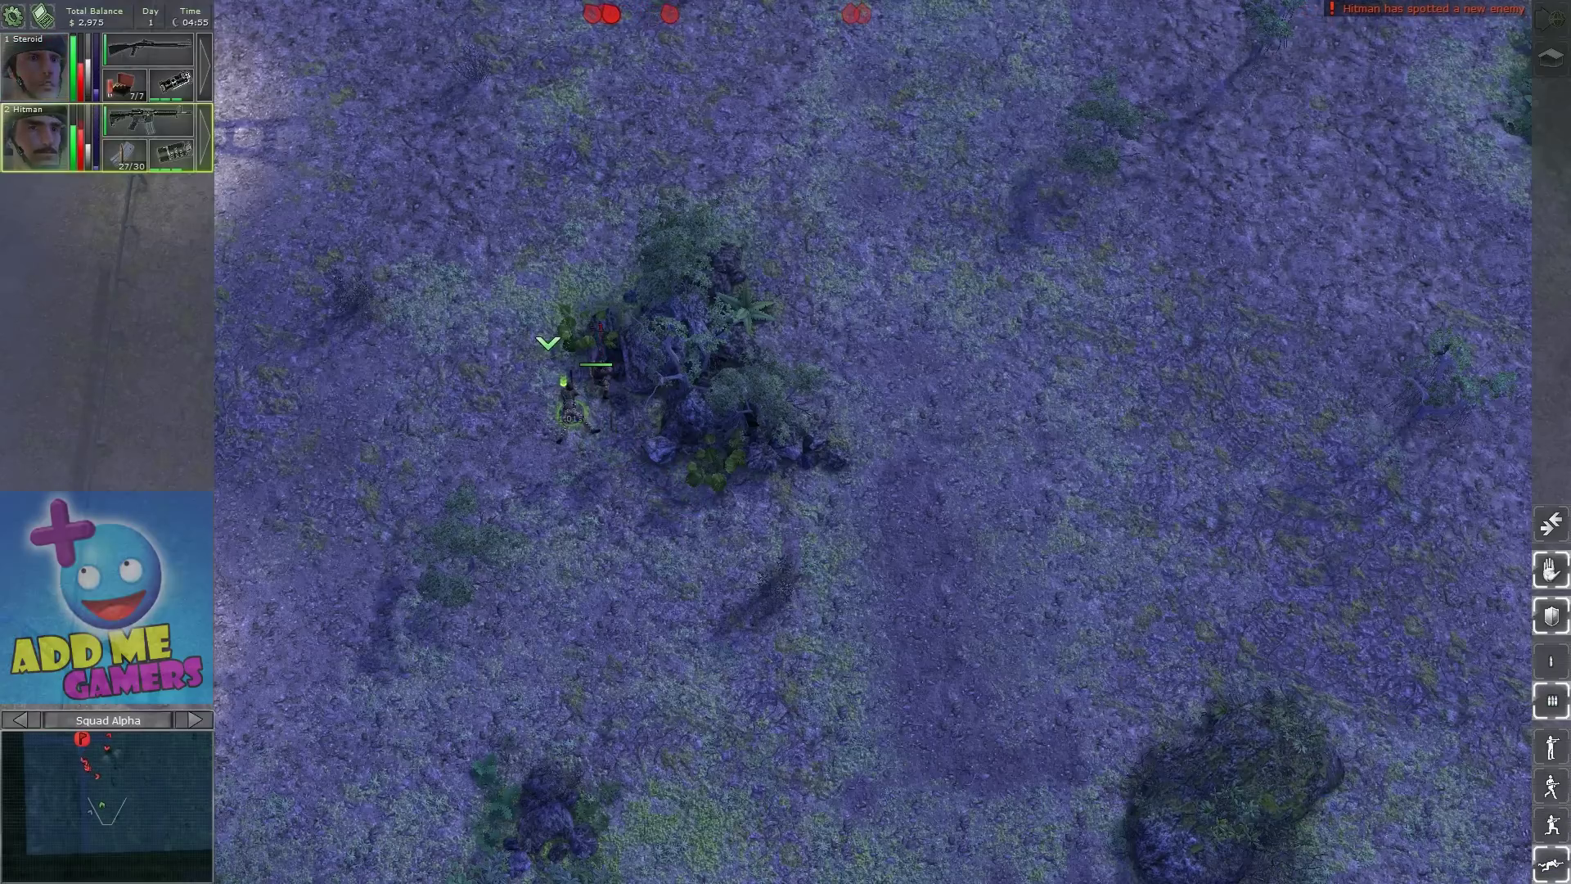
click(593, 379)
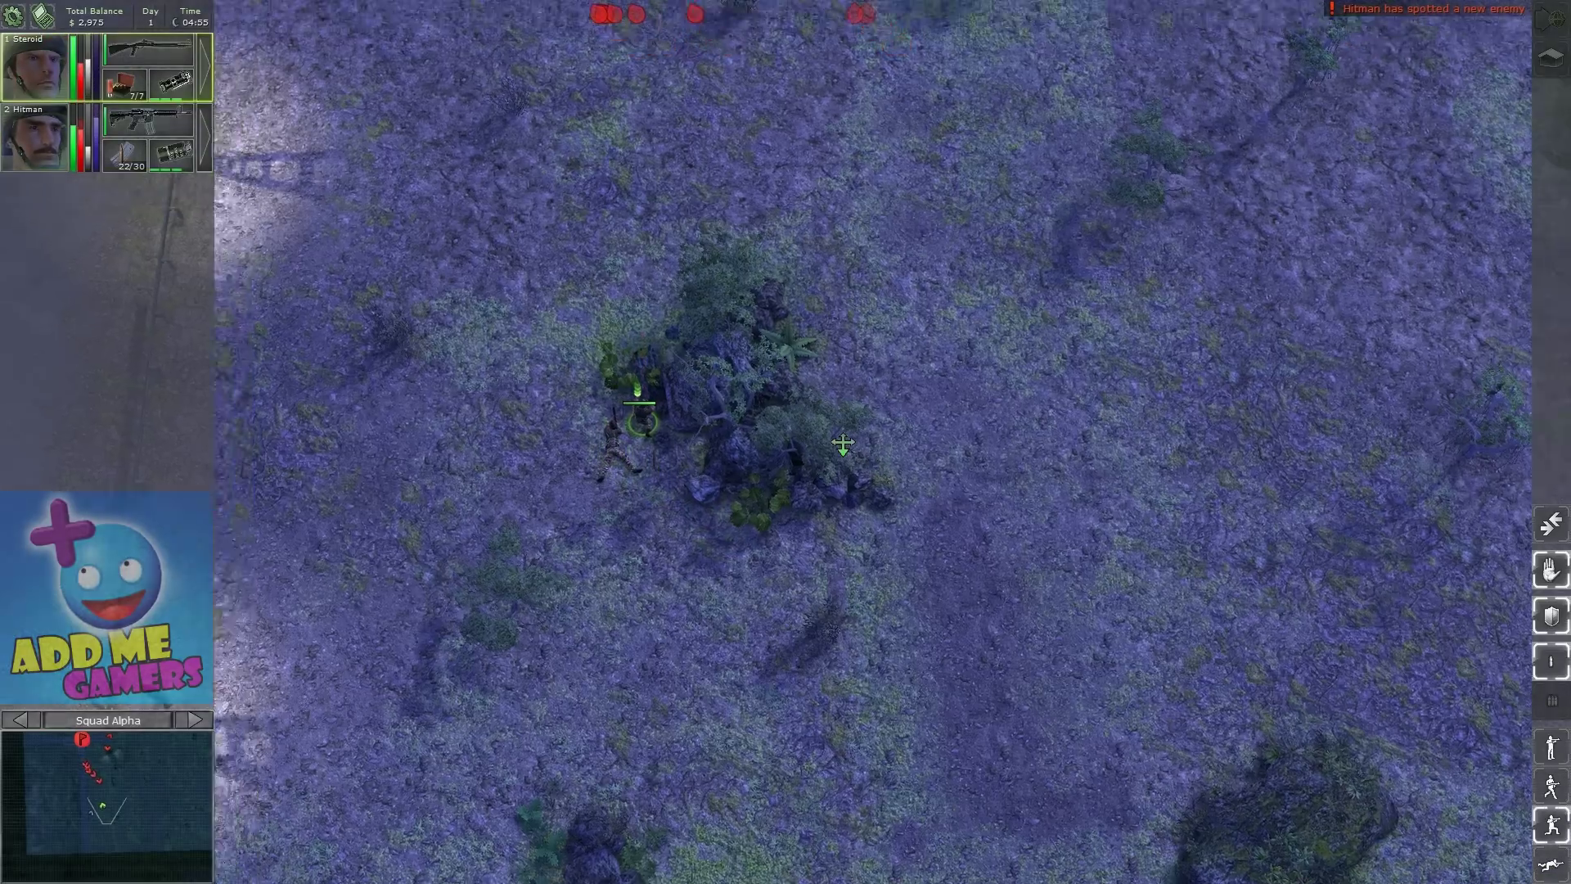
key(Up)
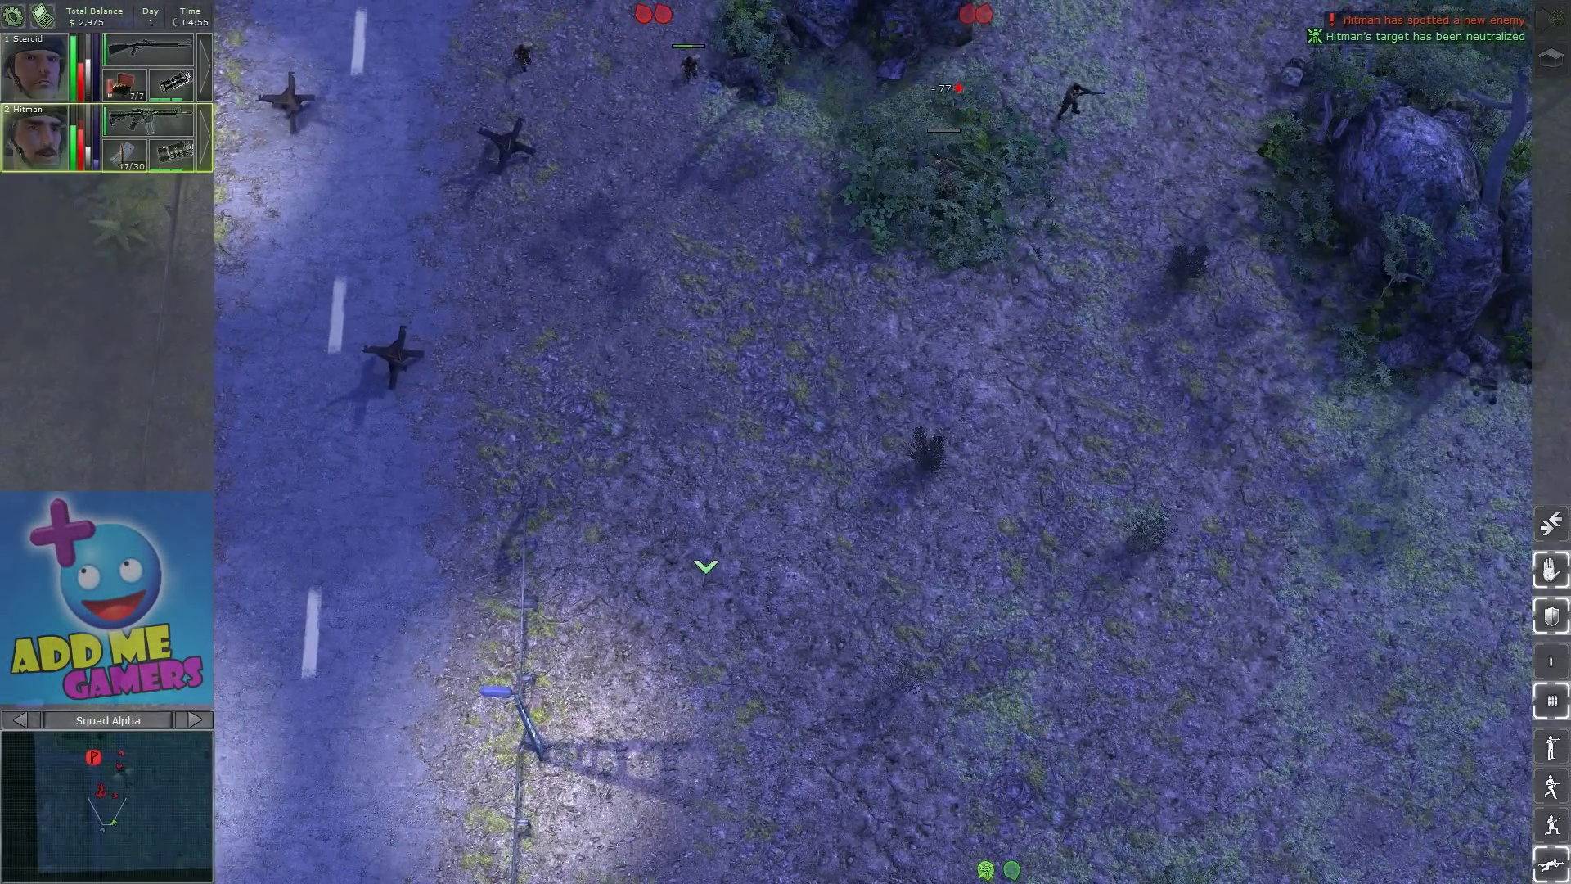
key(Up)
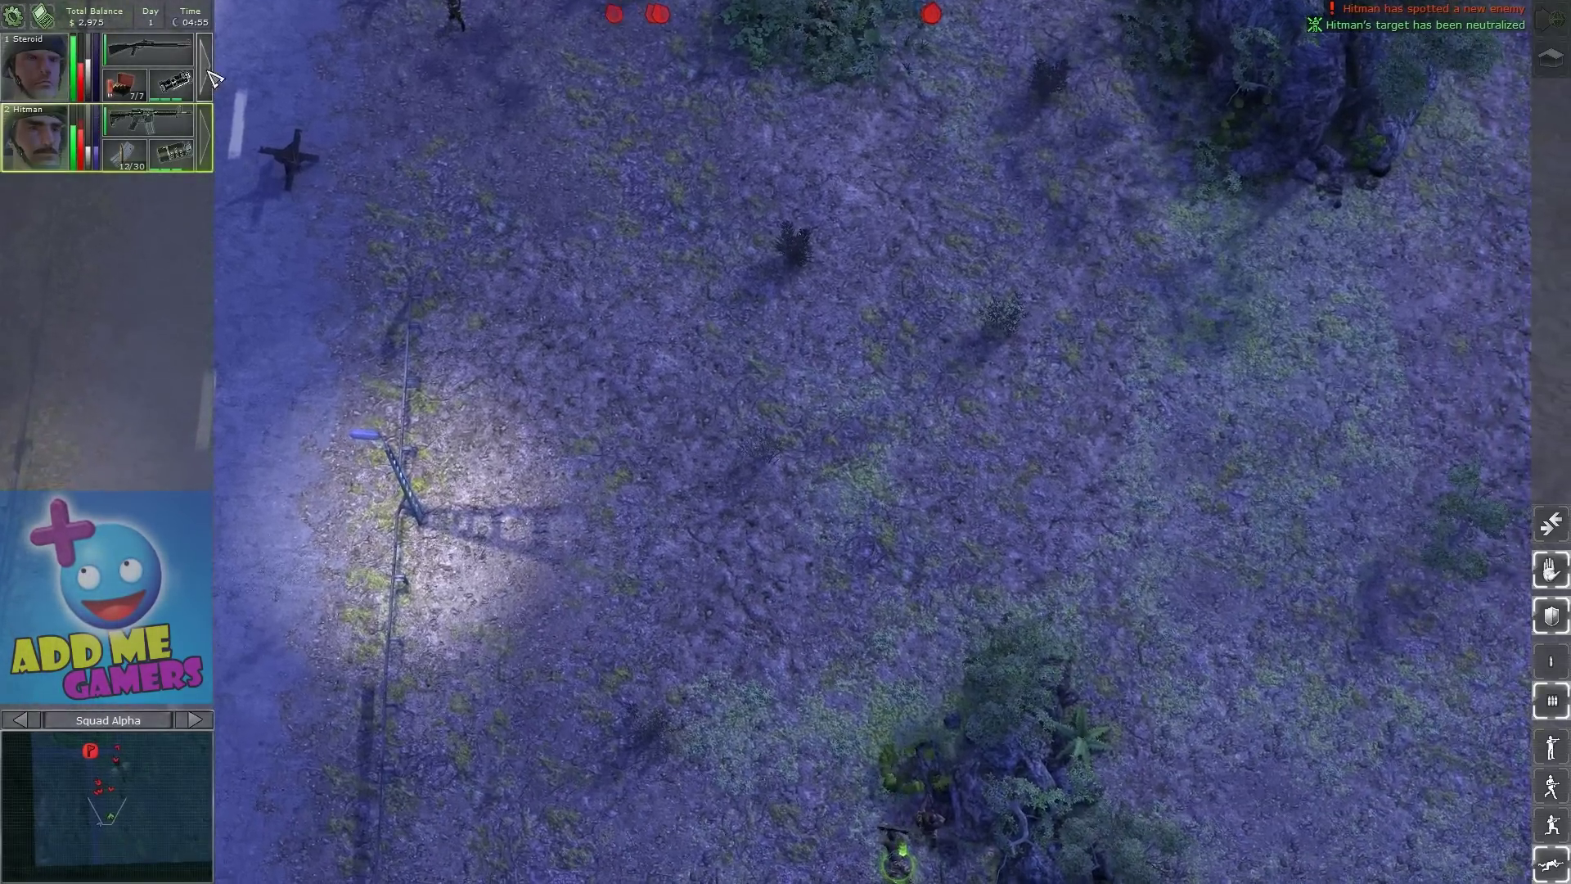
key(i)
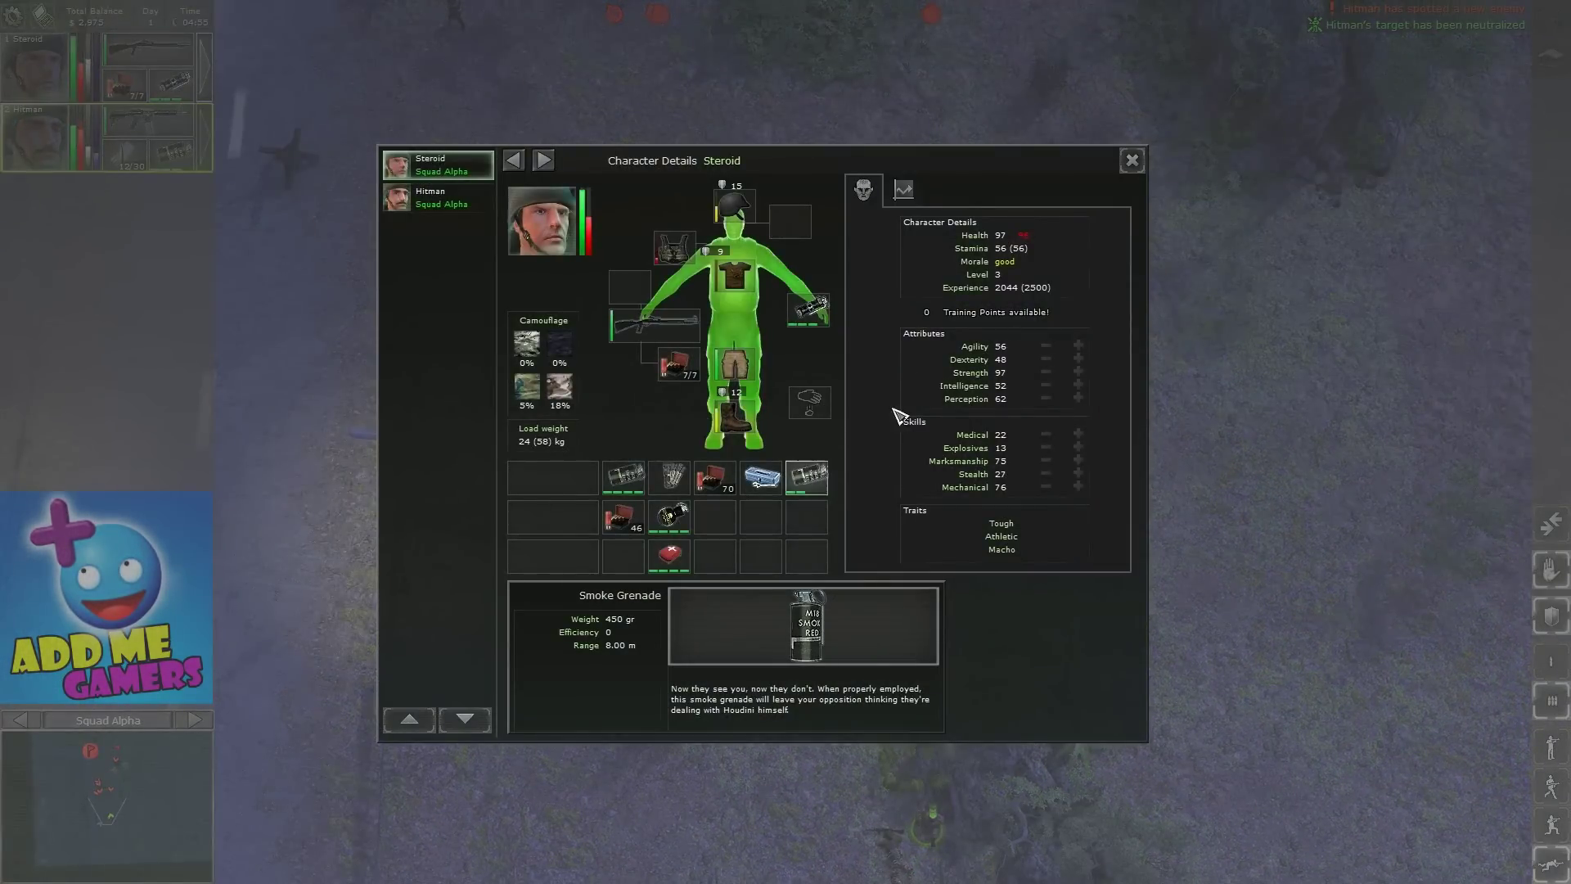
Move Steroid north across the open field and shoot the enemy near the roadblock
click(1131, 160)
click(832, 471)
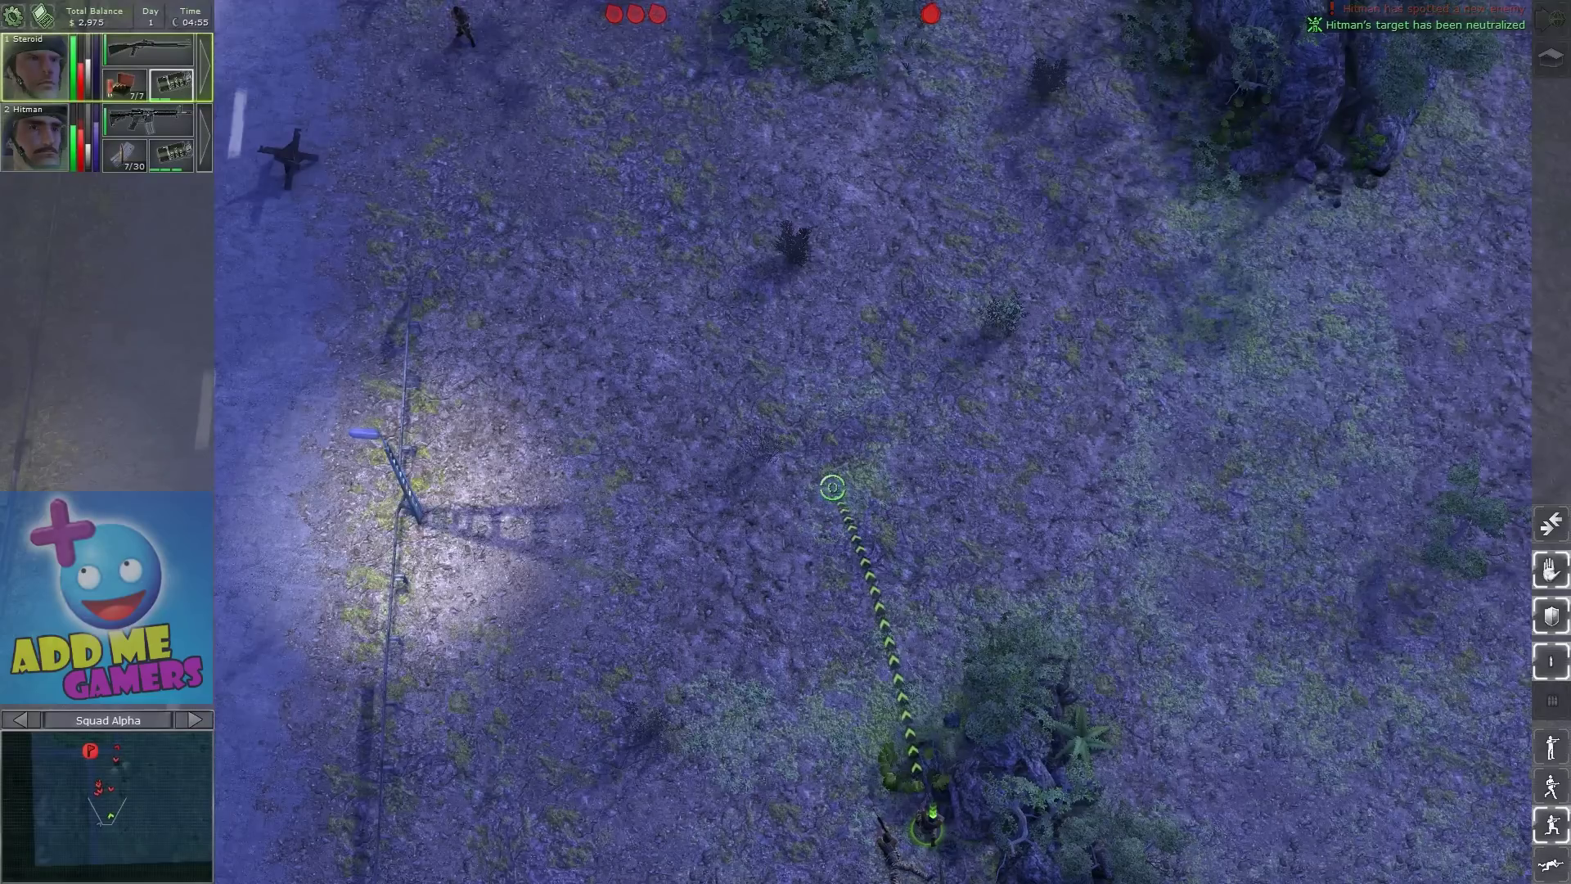
click(832, 472)
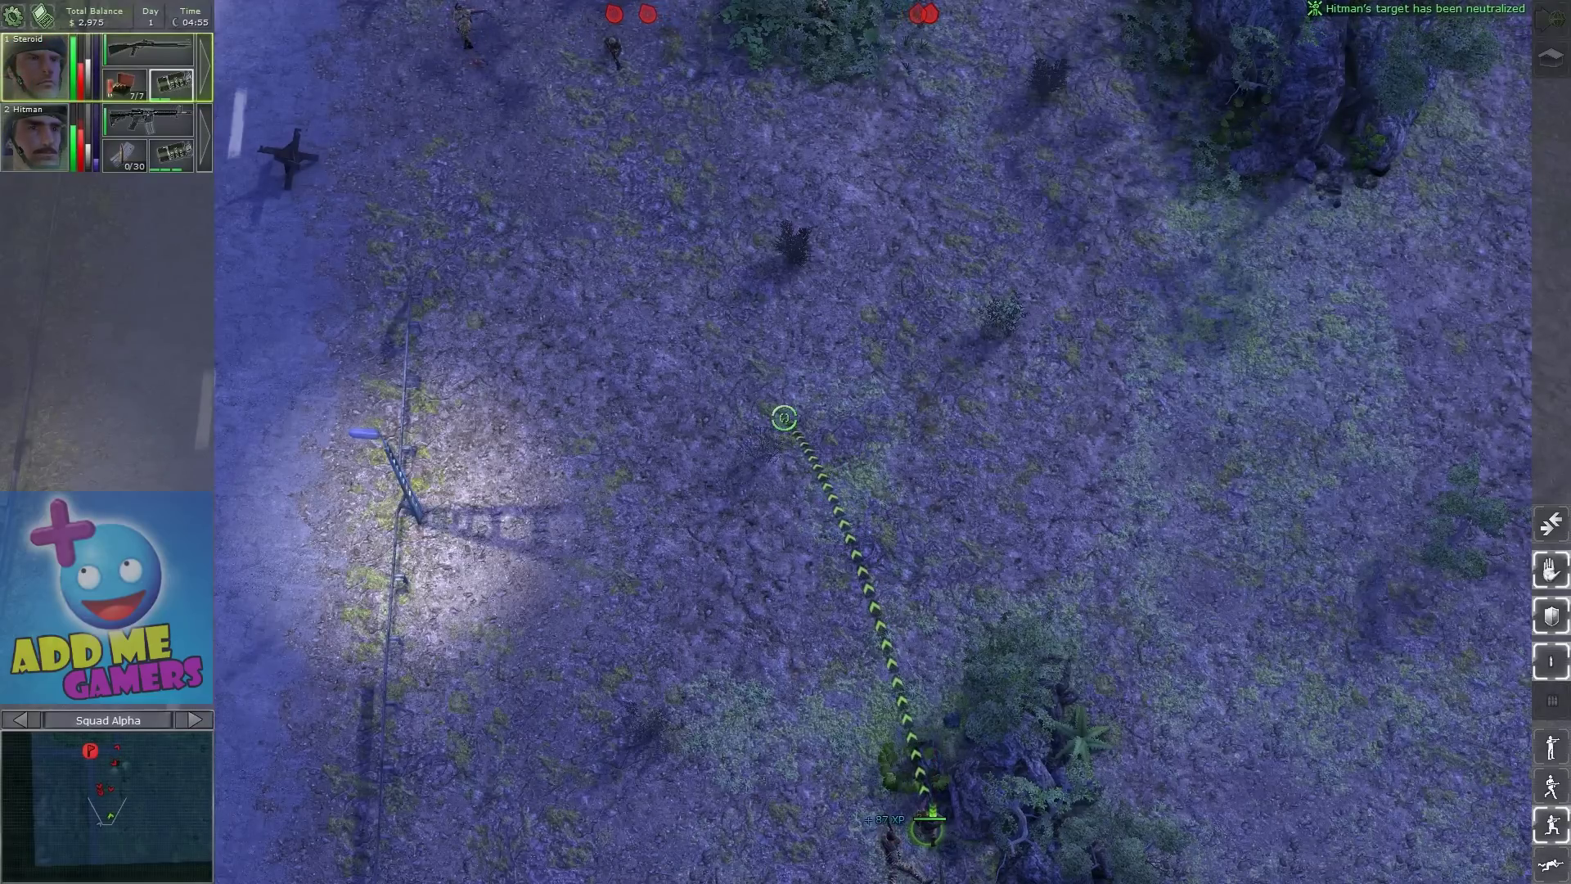
click(783, 413)
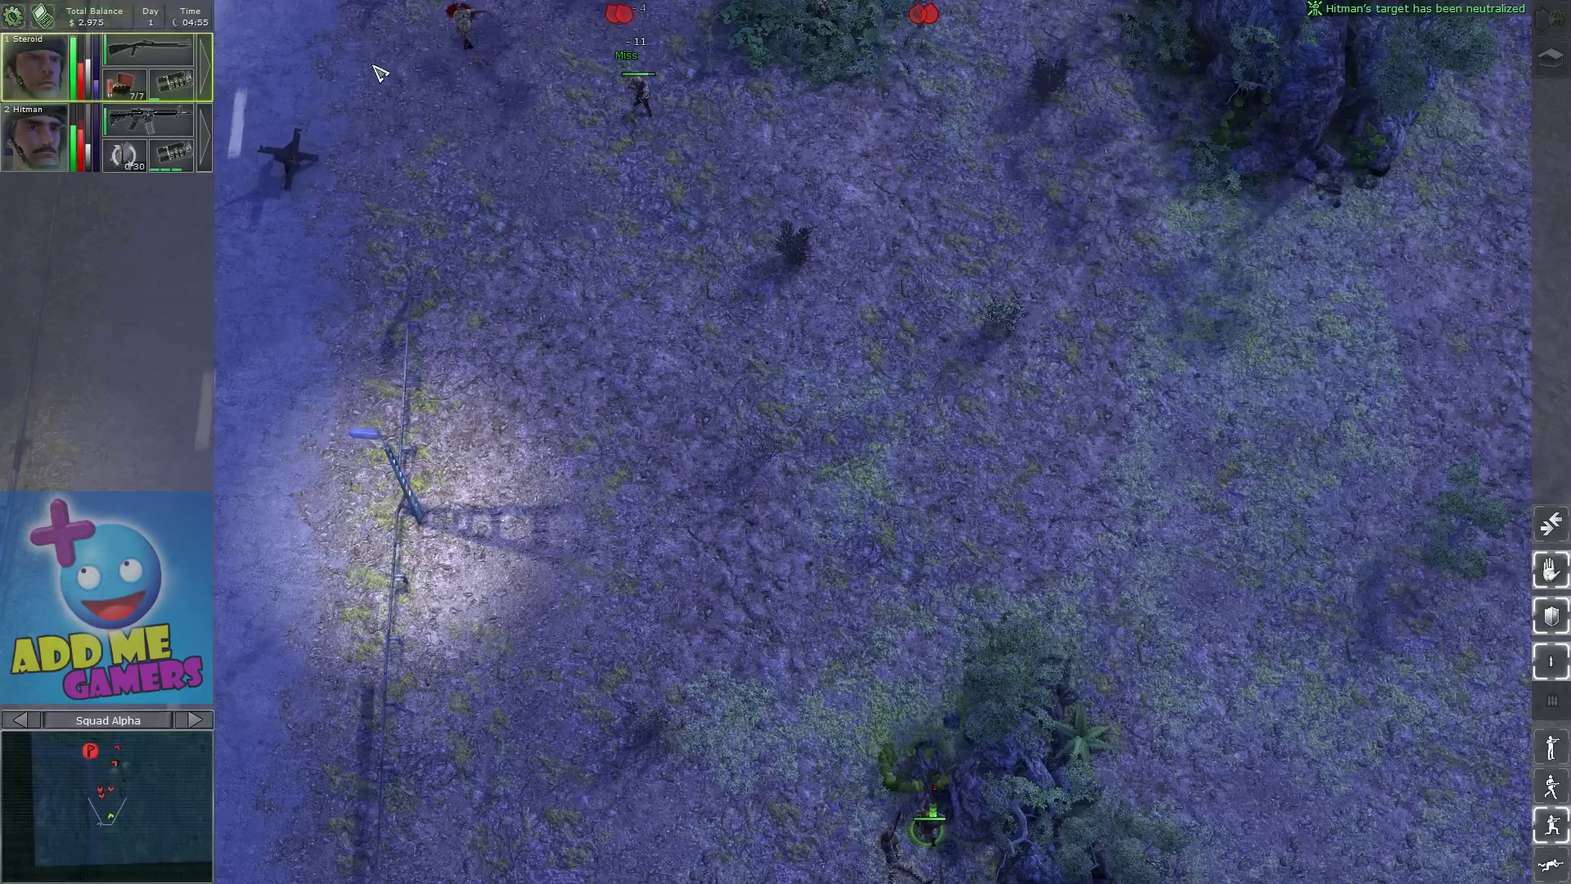
click(640, 88)
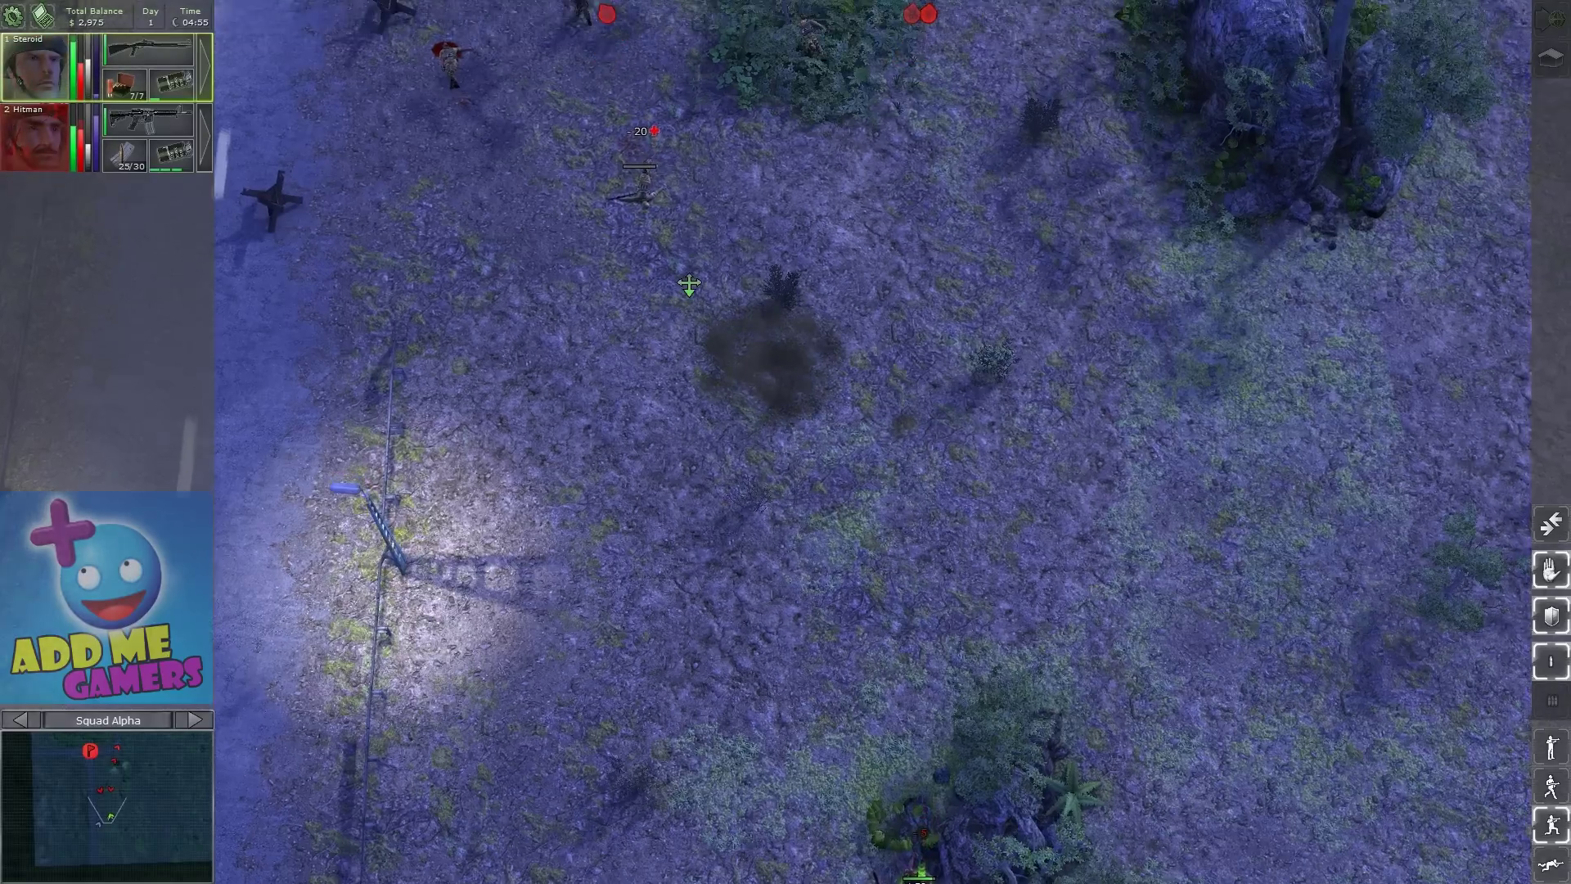
scroll(676, 266, up, 3)
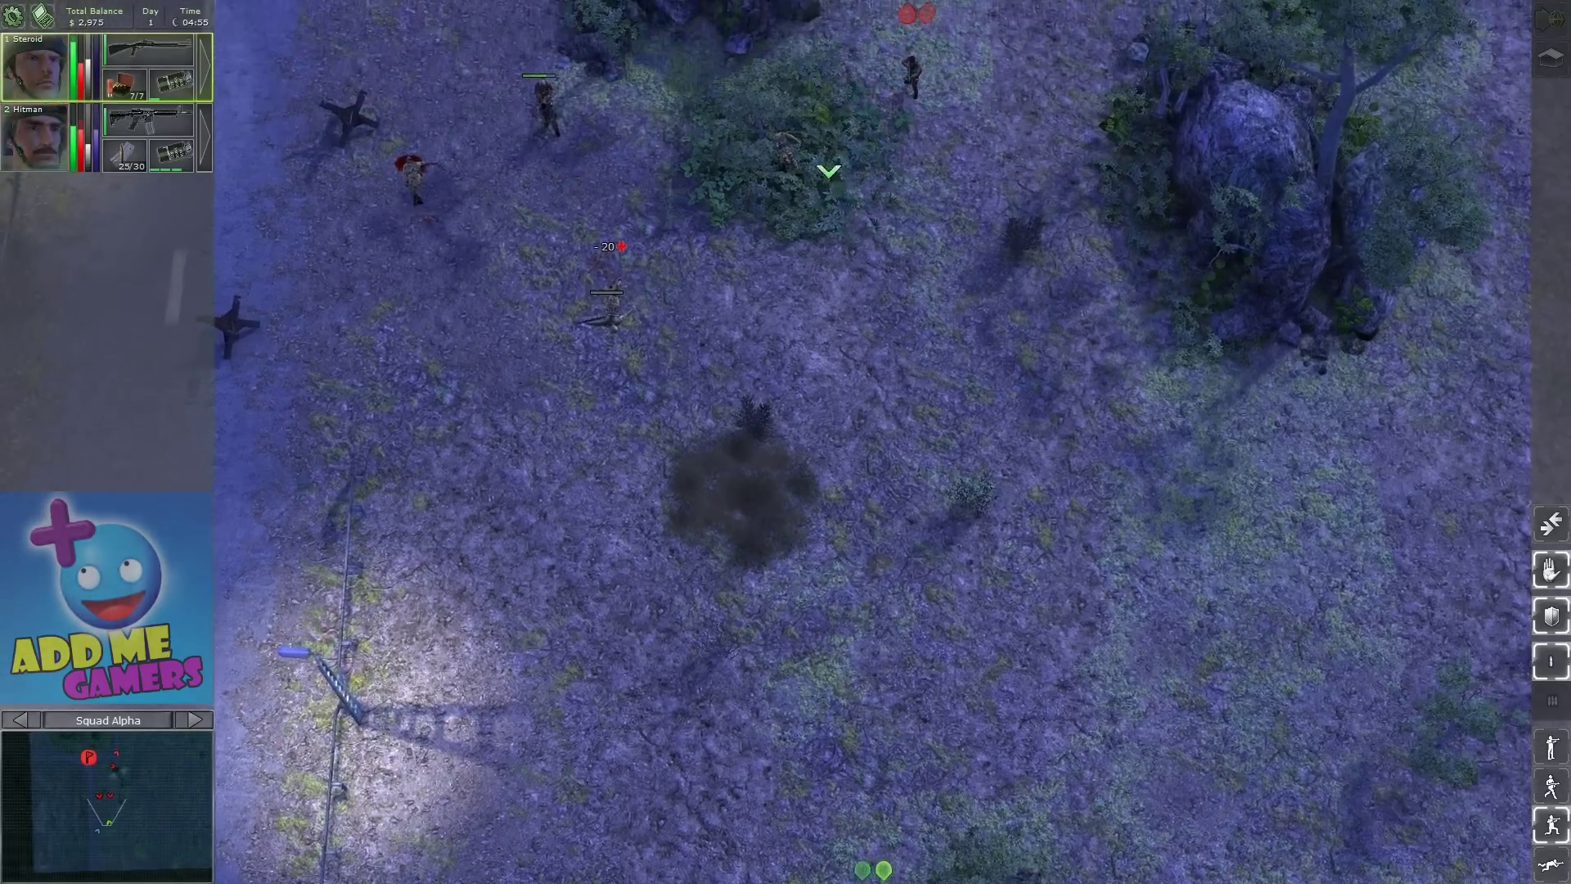
scroll(786, 441, down, 4)
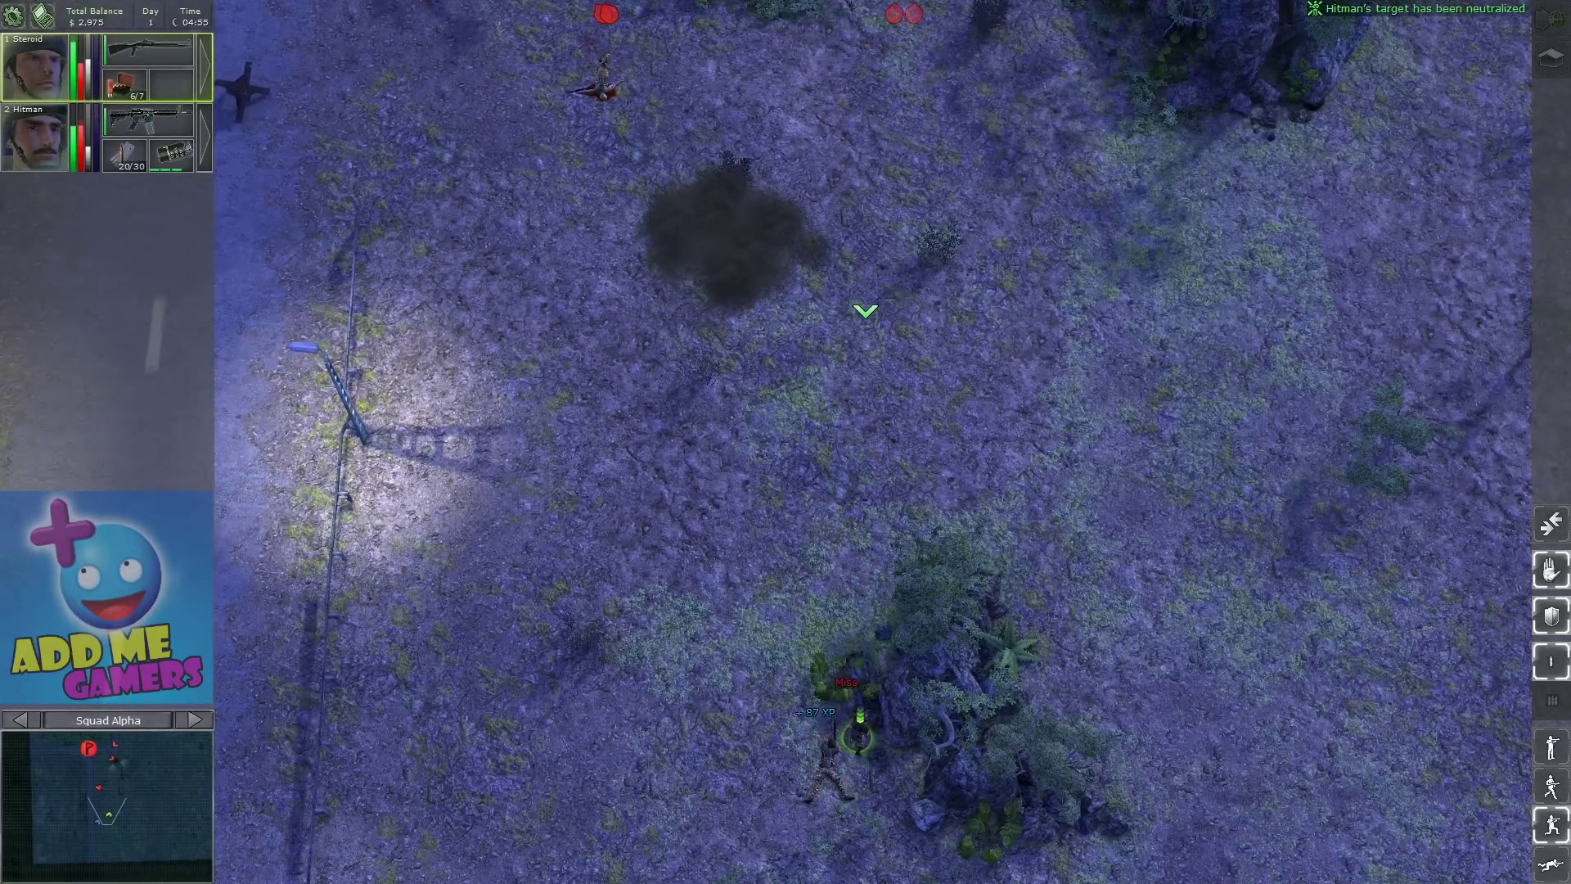
Switch to Hitman, look north toward the enemies, and pause to queue orders
click(830, 777)
scroll(786, 442, up, 4)
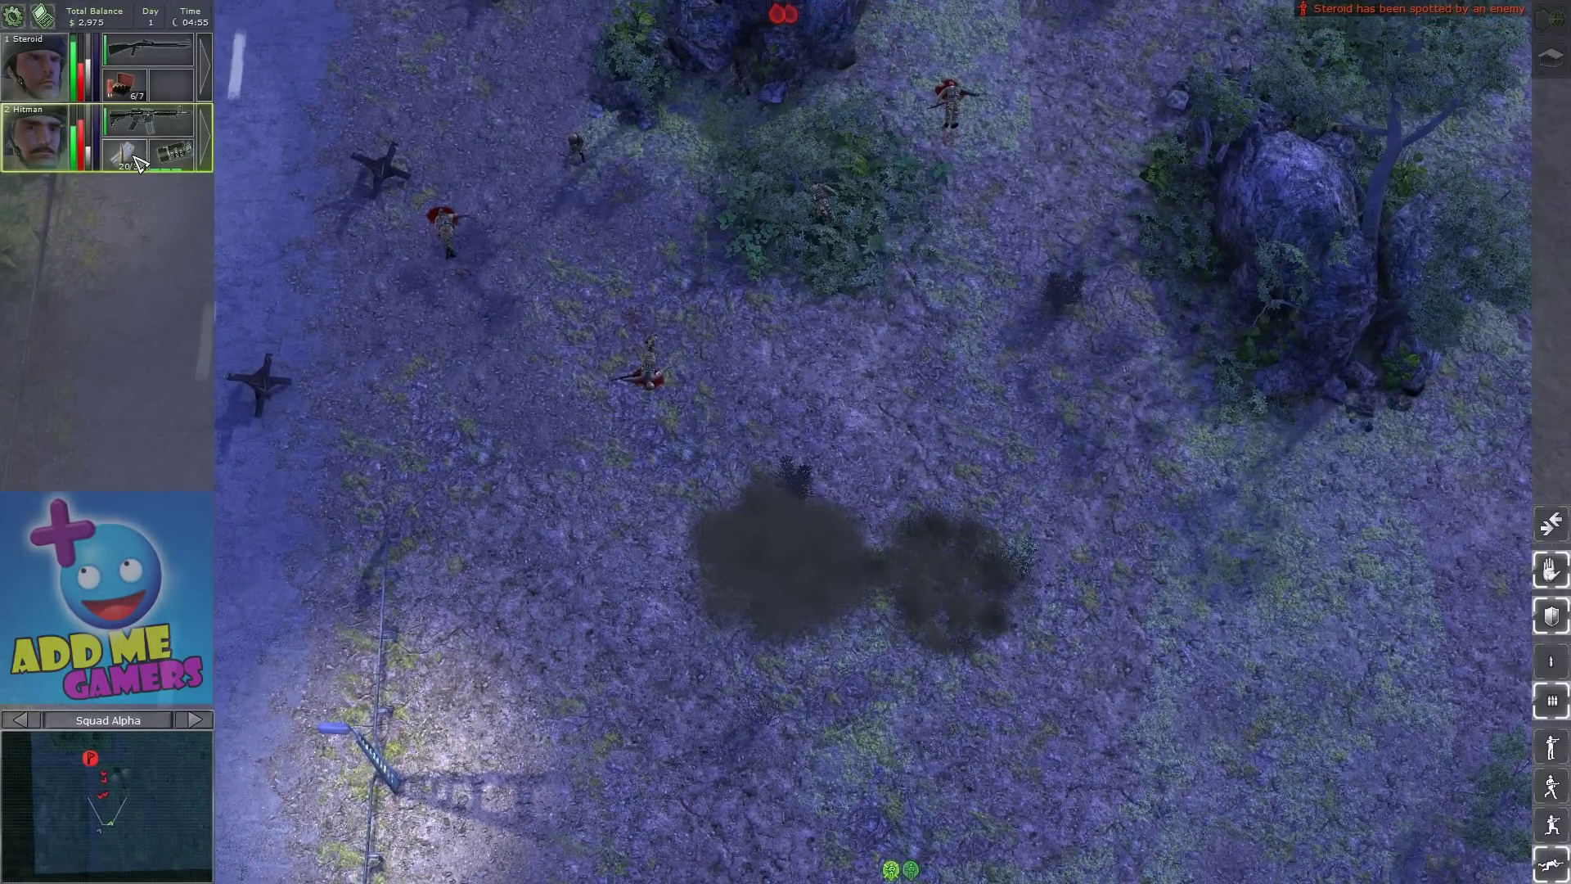
scroll(561, 331, down, 4)
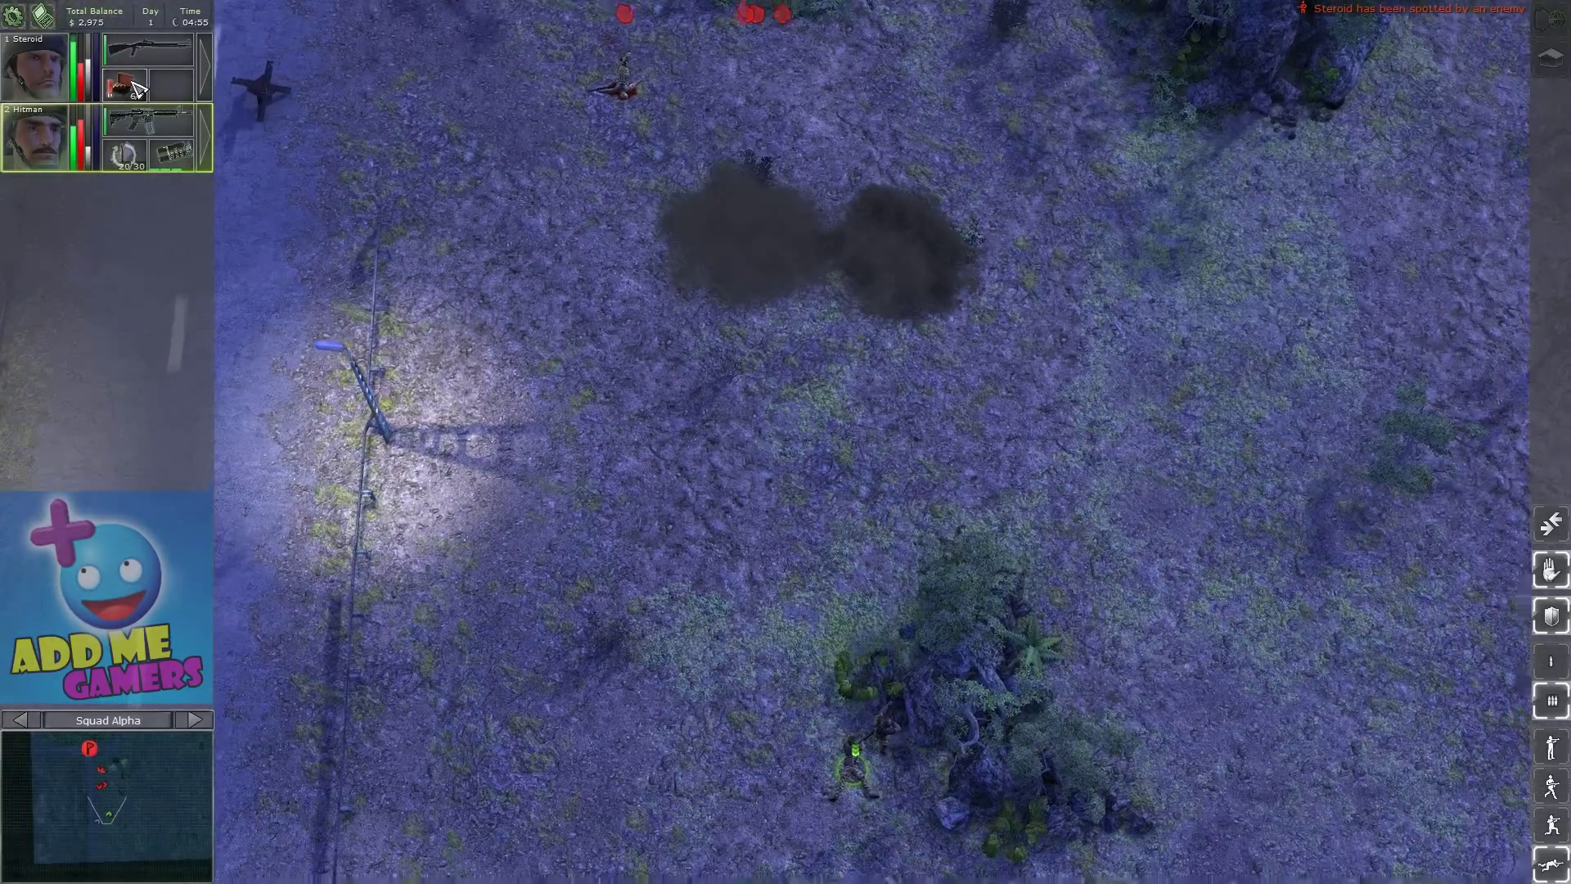
key(Up)
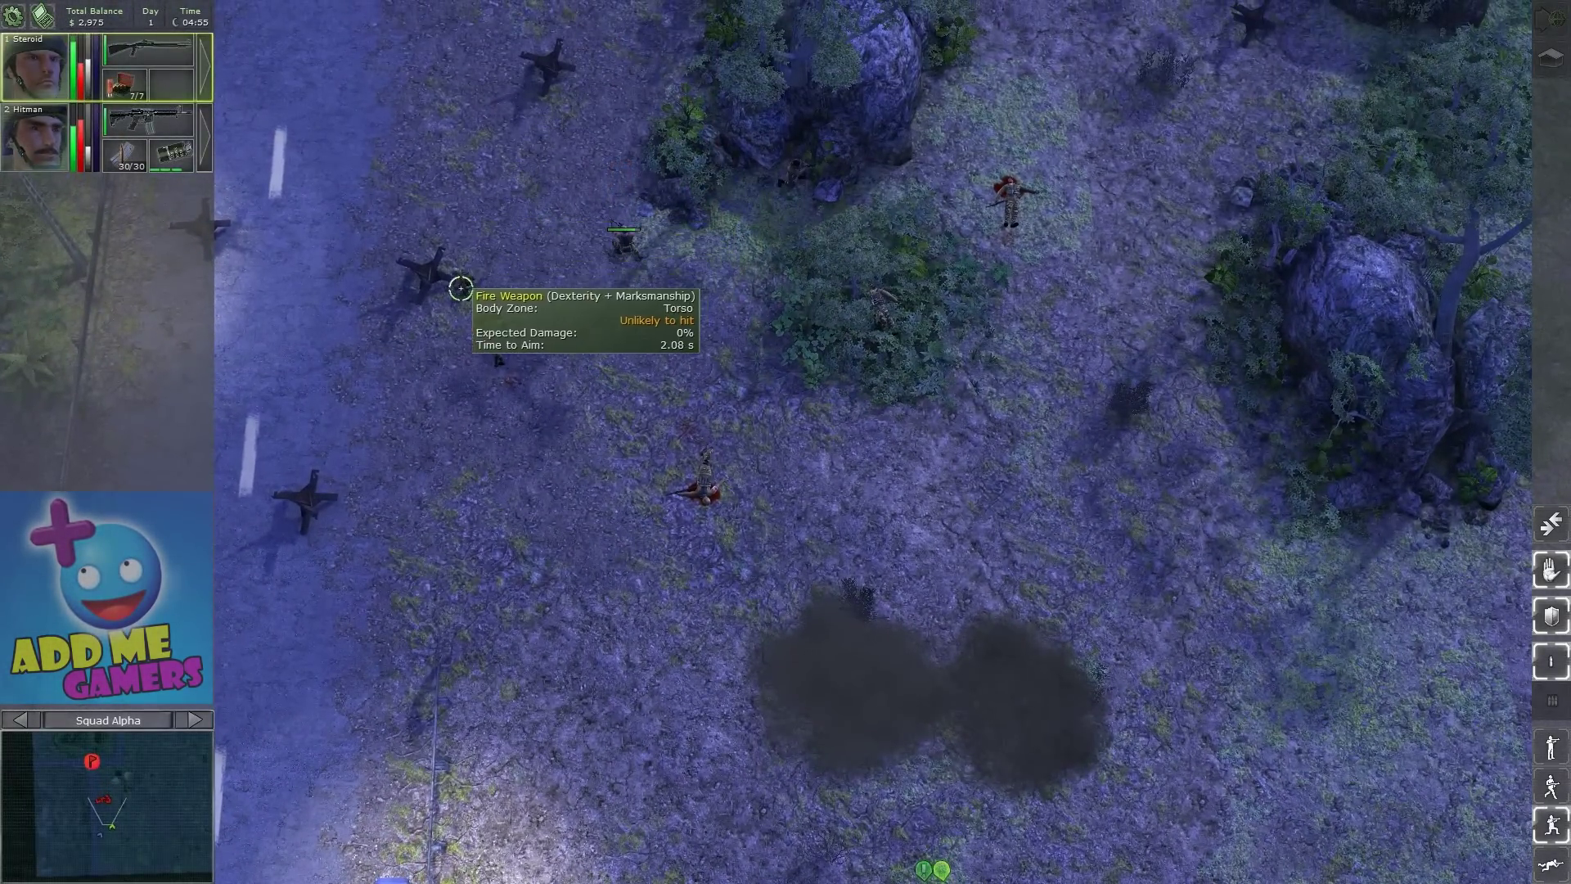
key(space)
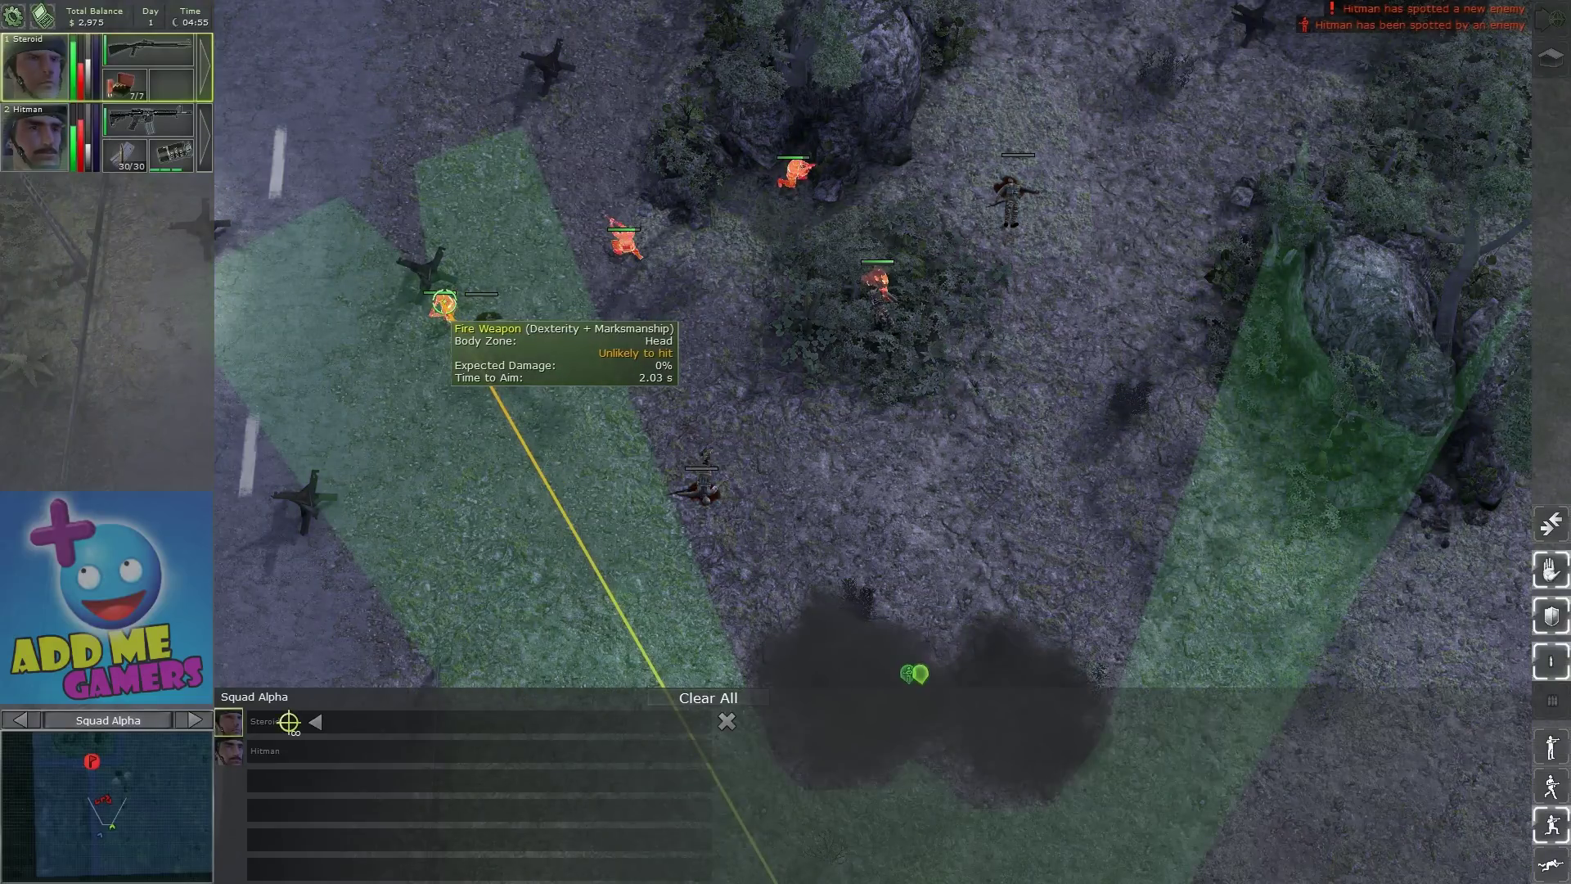
Queue Steroid's and Hitman's shots at the enemy and let them play out
click(442, 305)
click(442, 304)
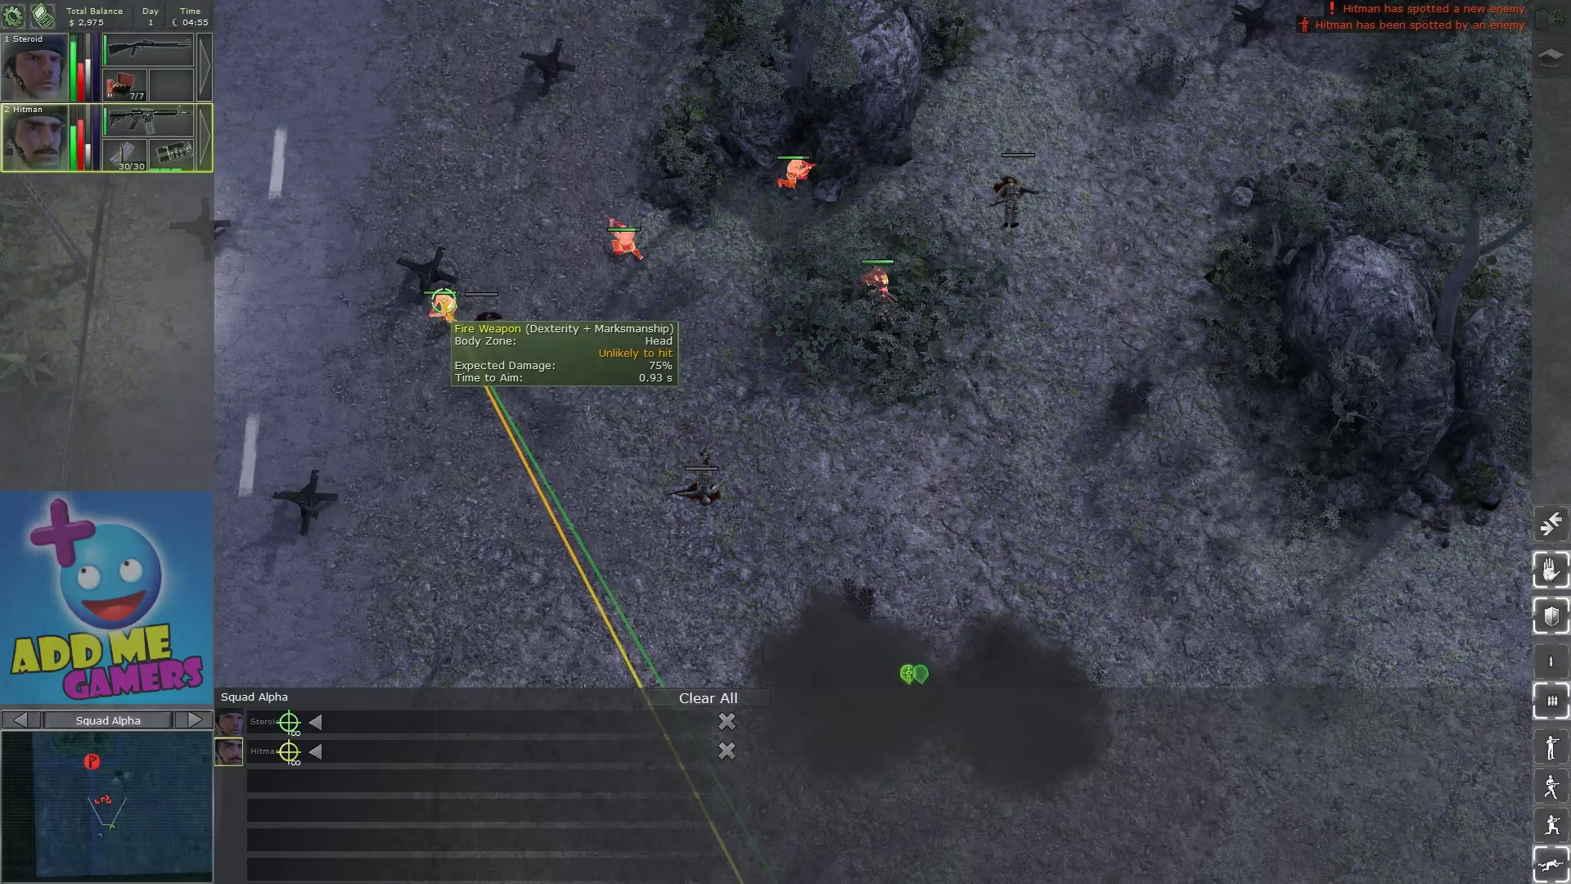
key(space)
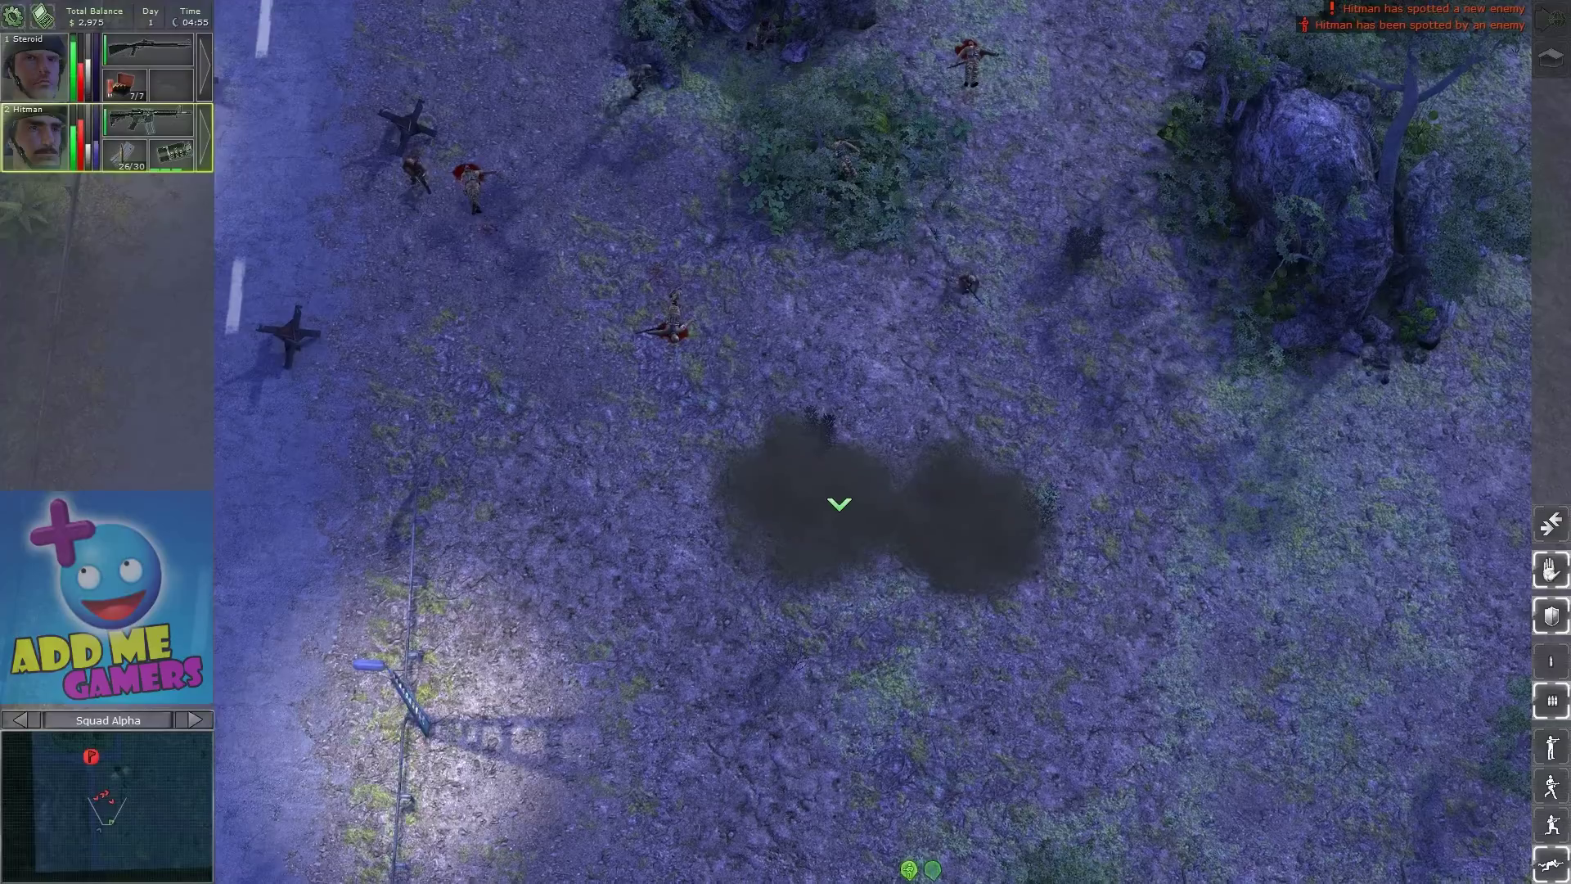
key(space)
key(space)
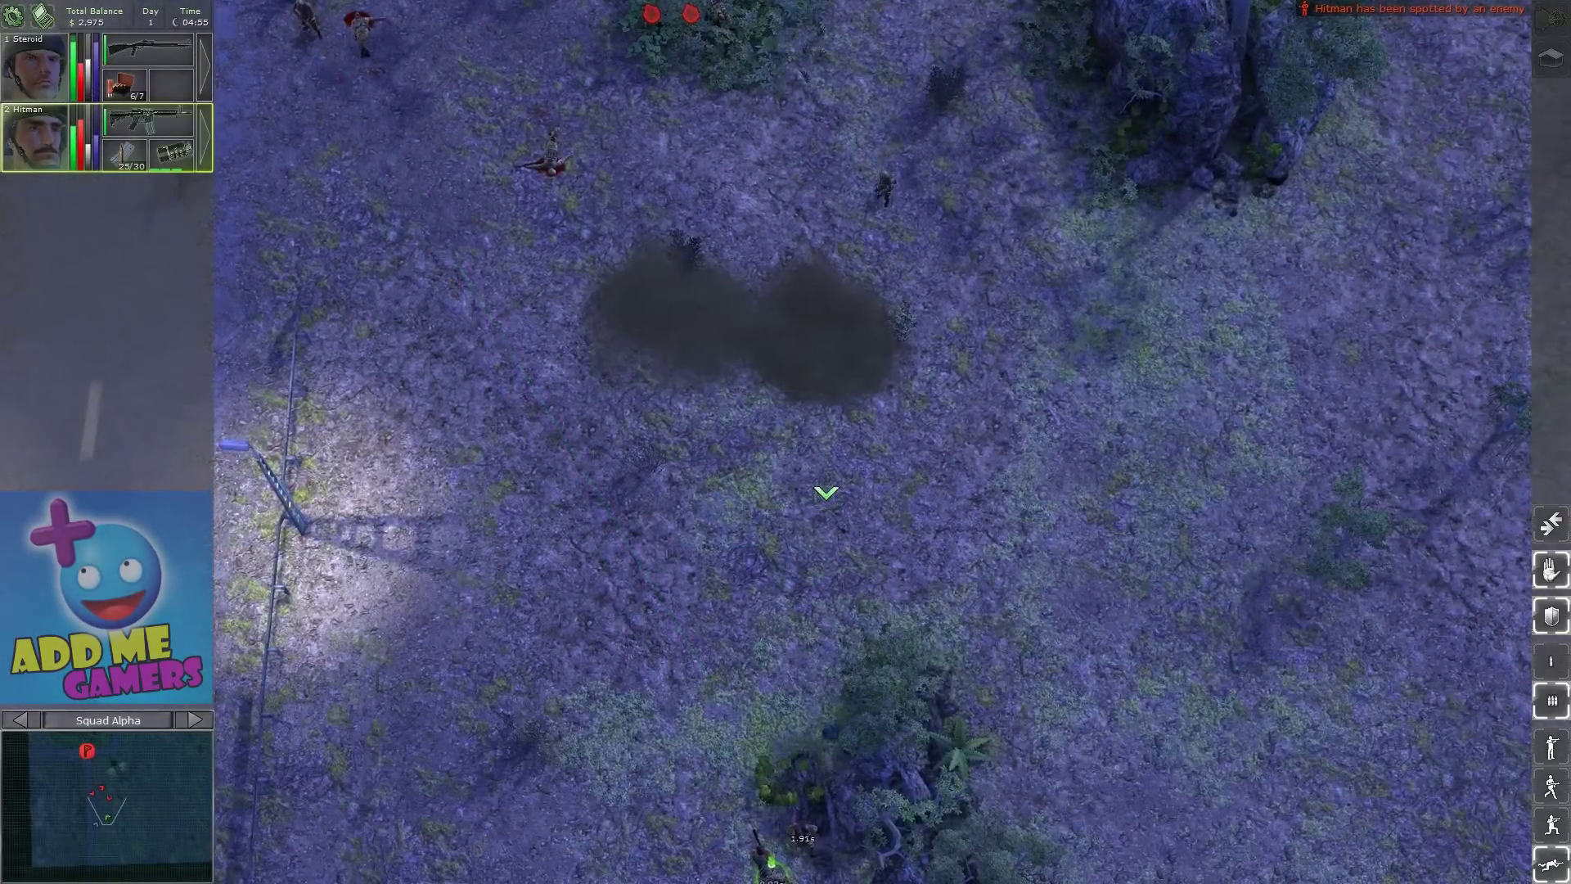
key(space)
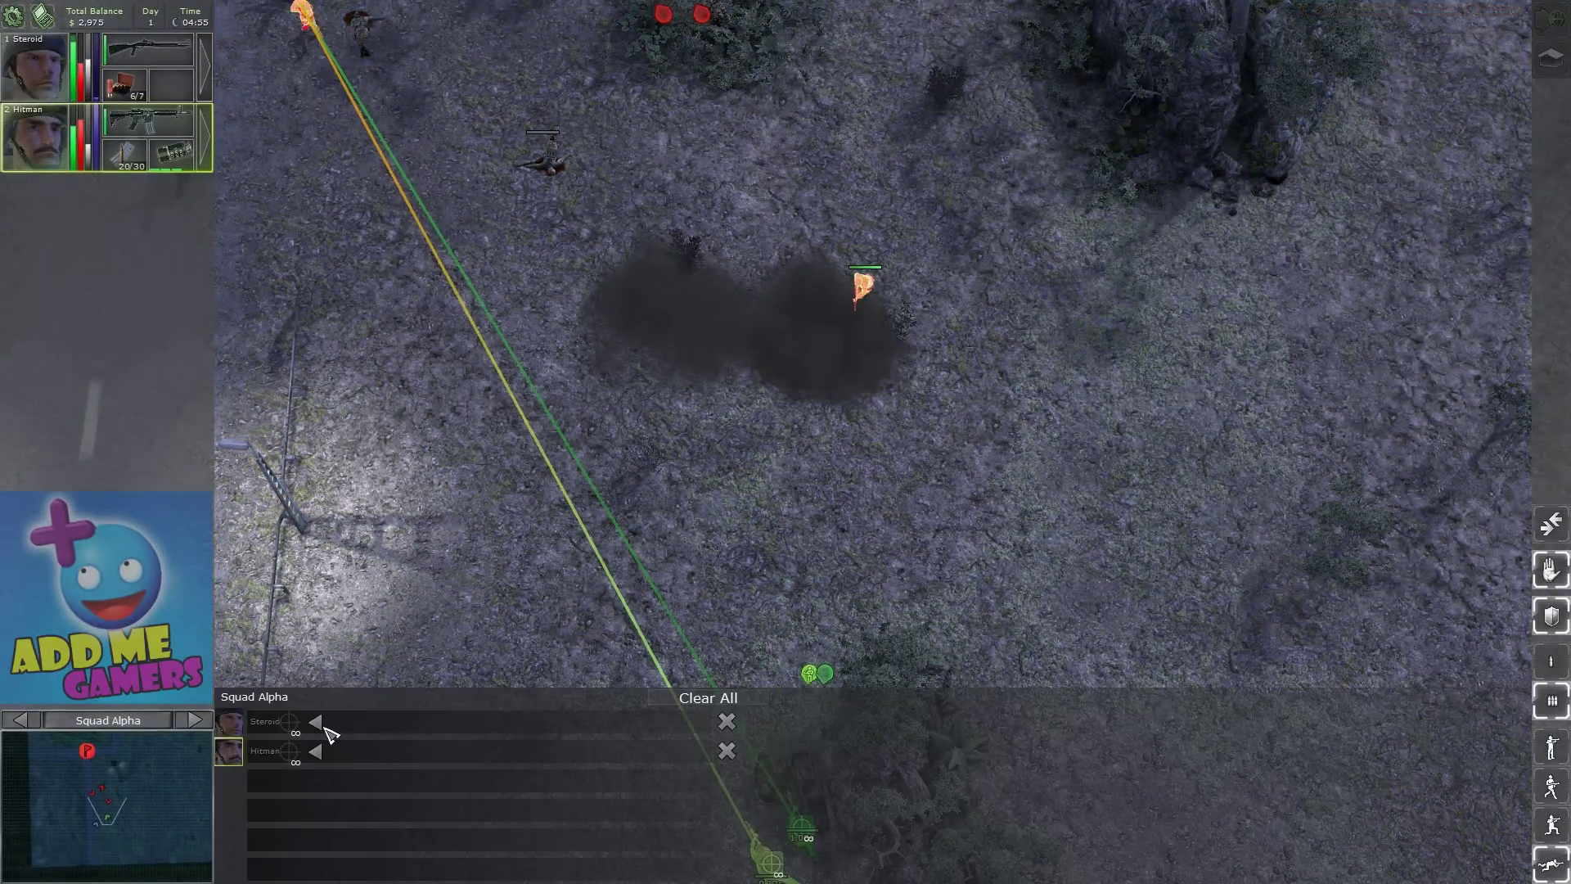
Order Steroid to fire at the enemy in the smoke and end planning
click(236, 726)
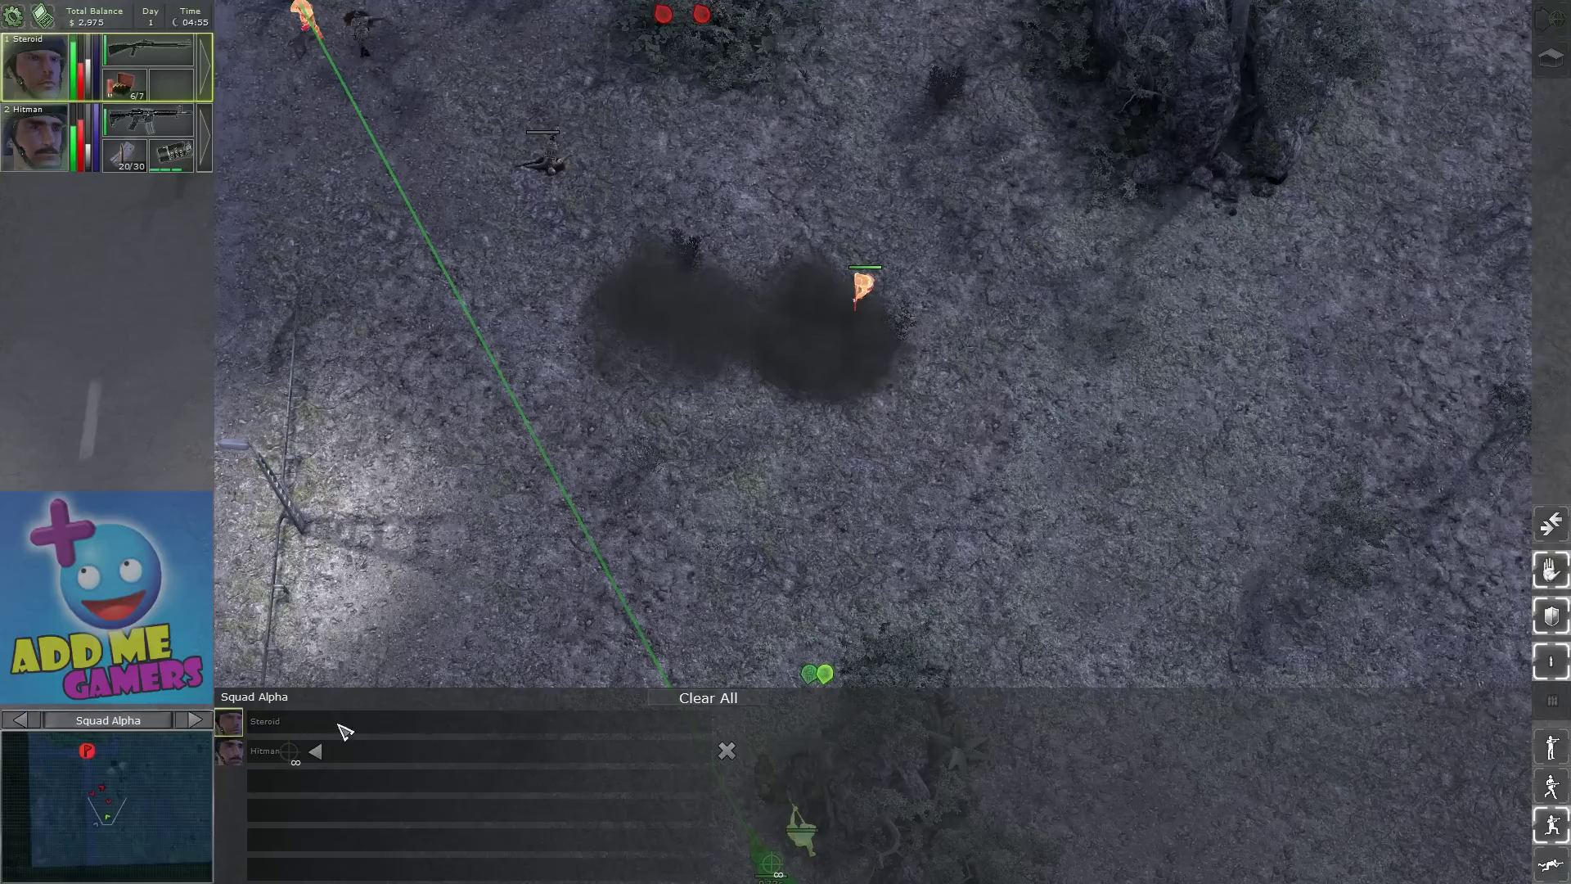
click(860, 284)
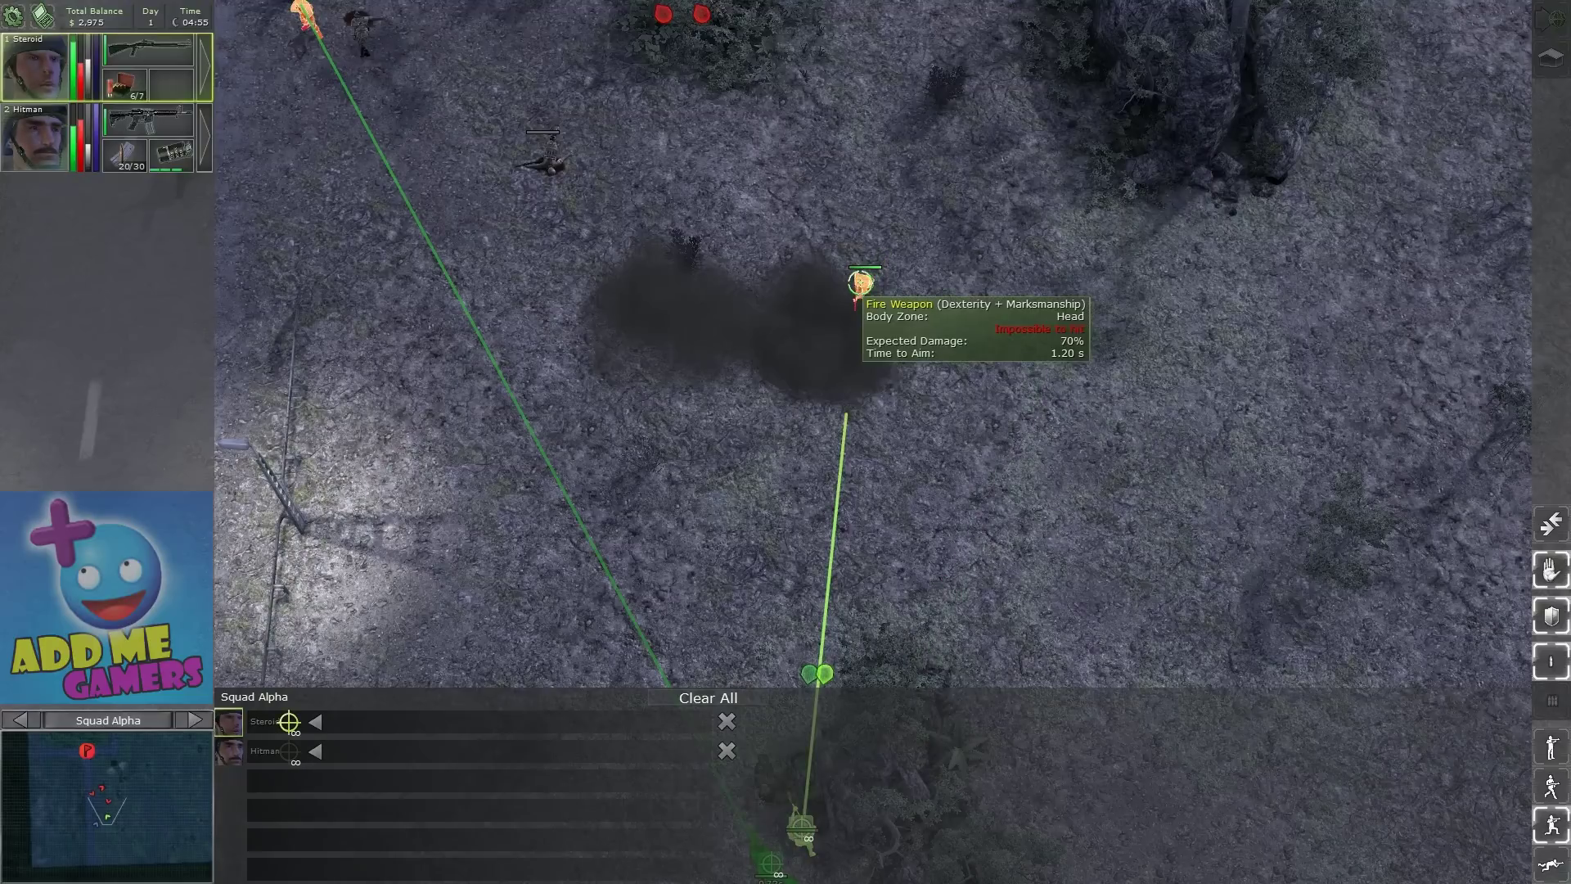
key(space)
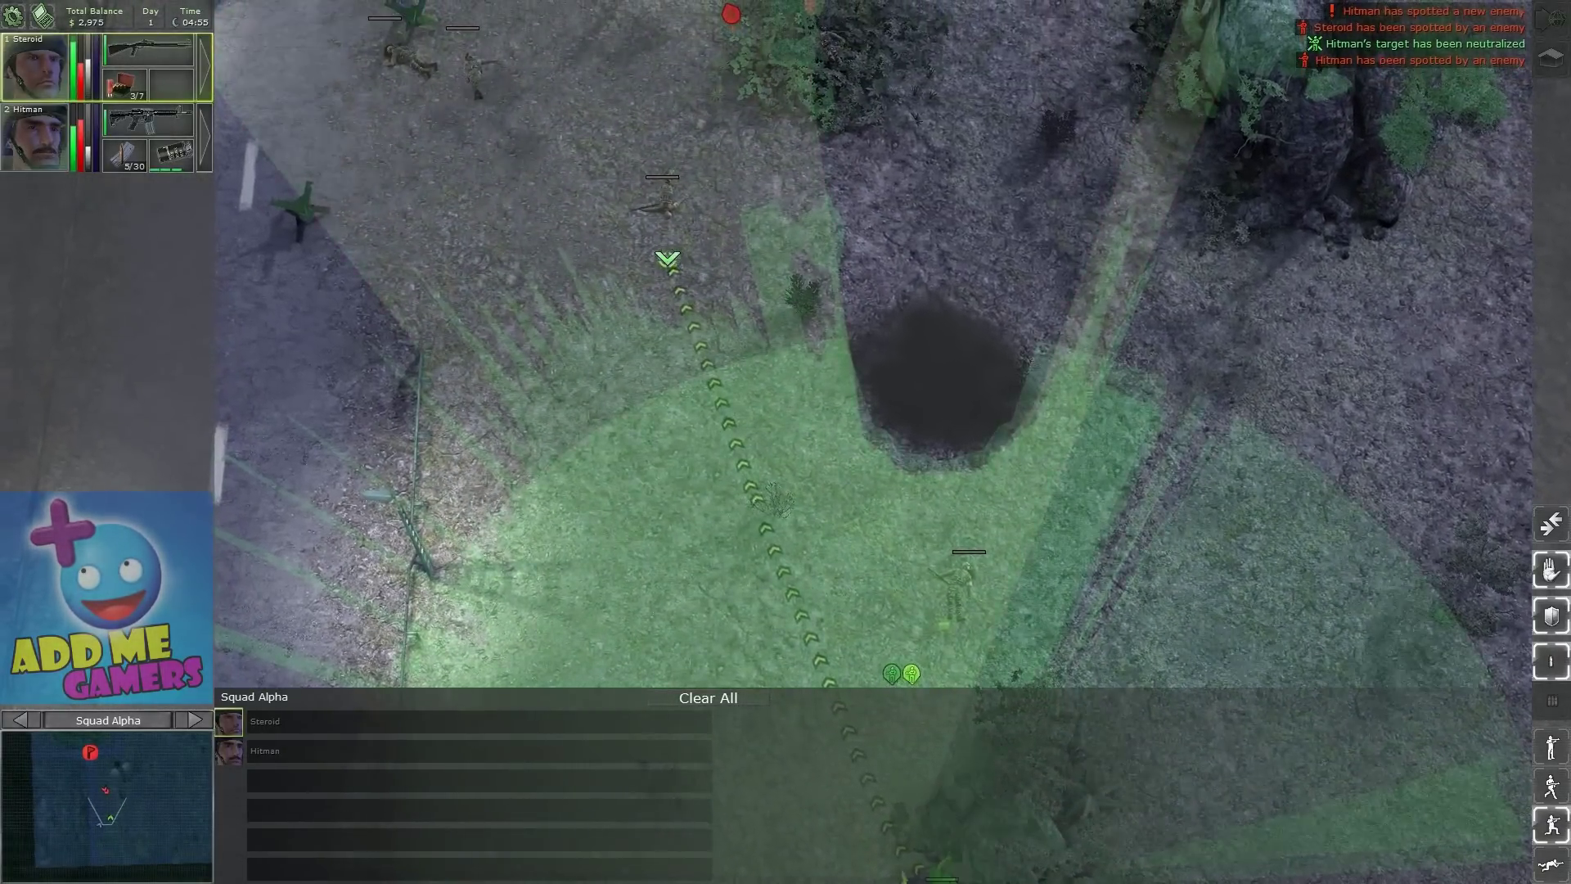
Queue Hitman's shot at the enemy near the northern bushes, resume, then reselect Hitman to reload
key(2)
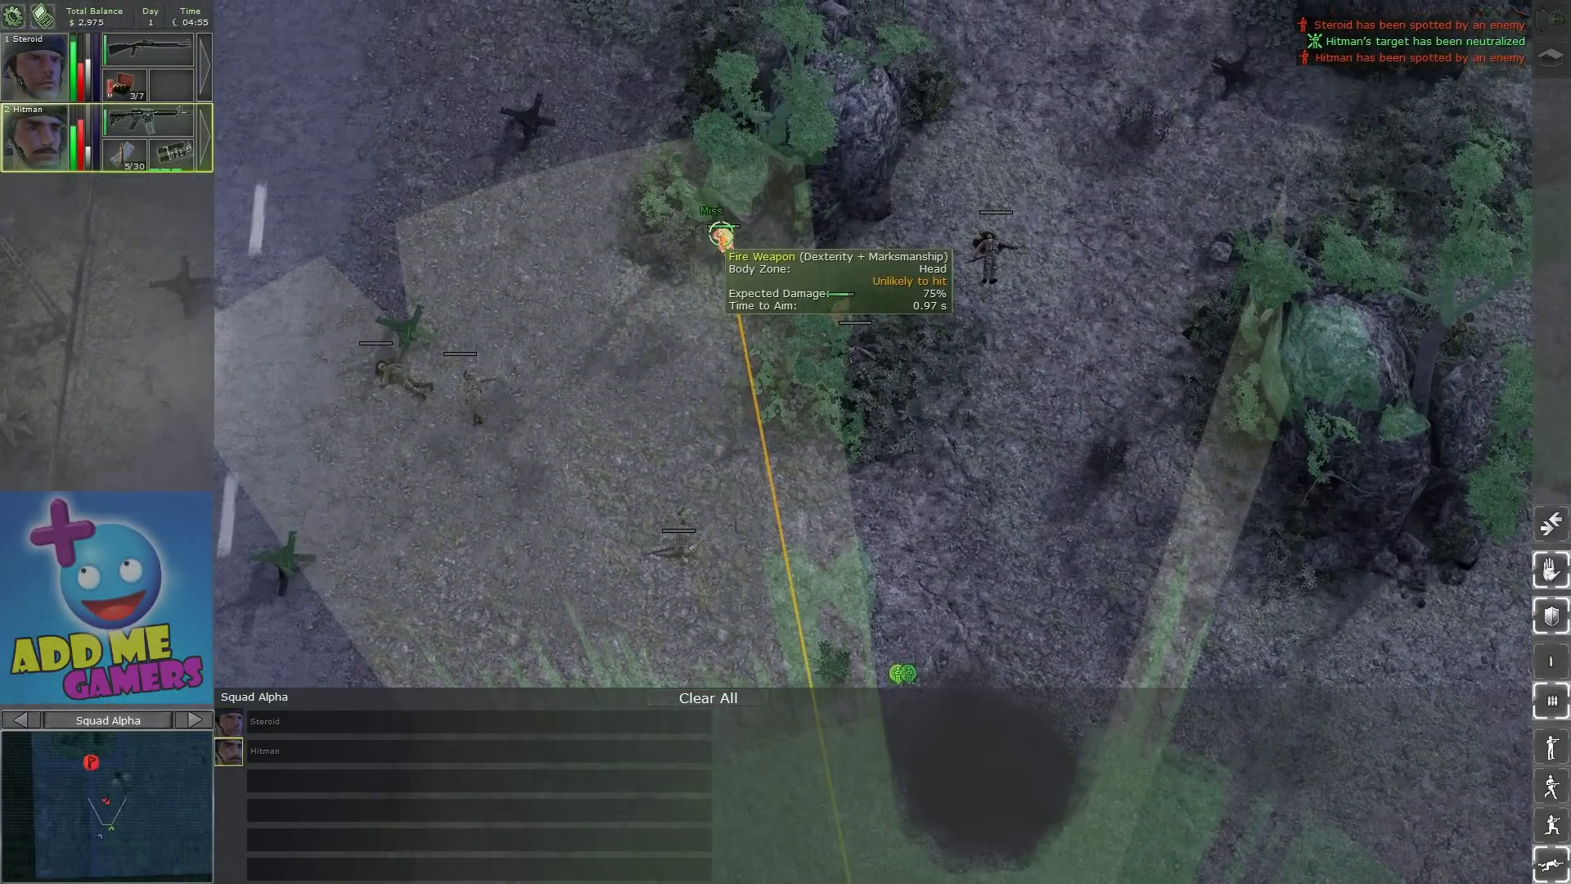
click(722, 225)
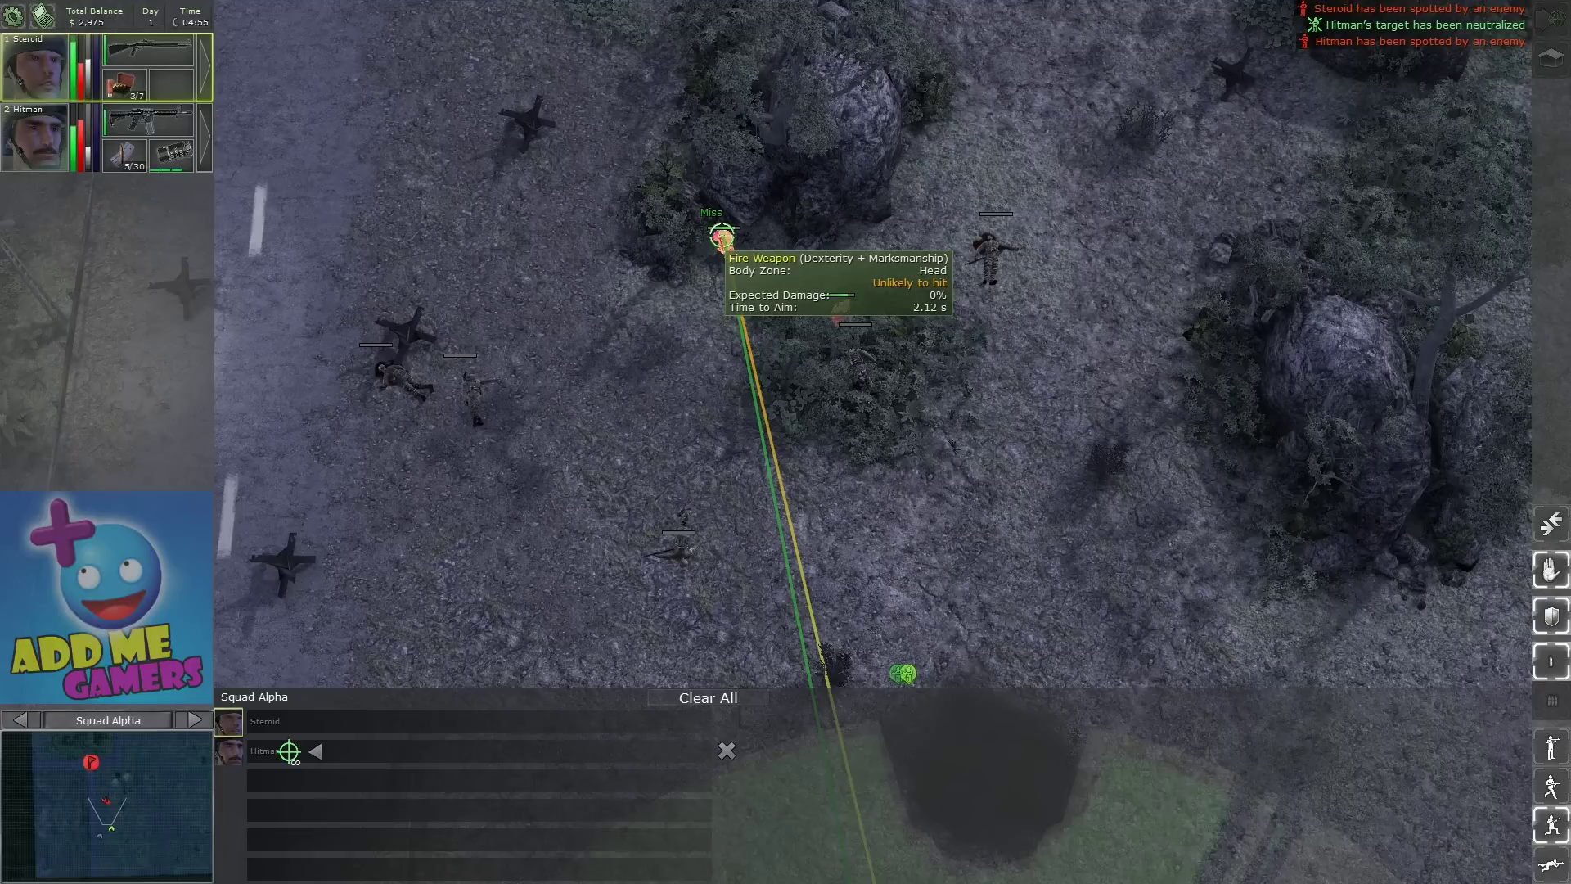
key(space)
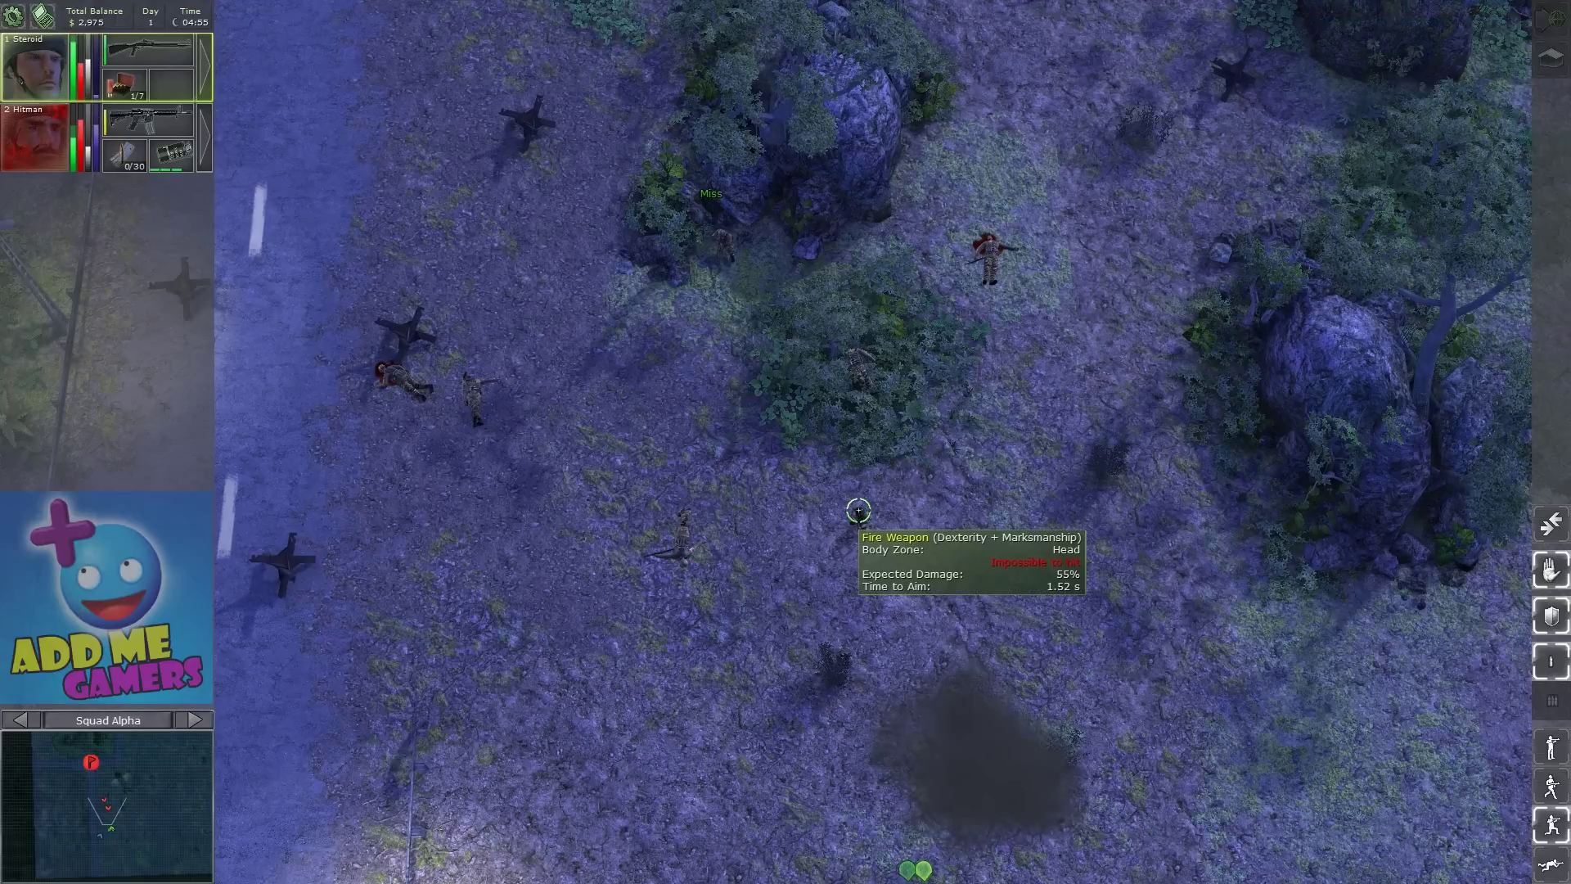
key(2)
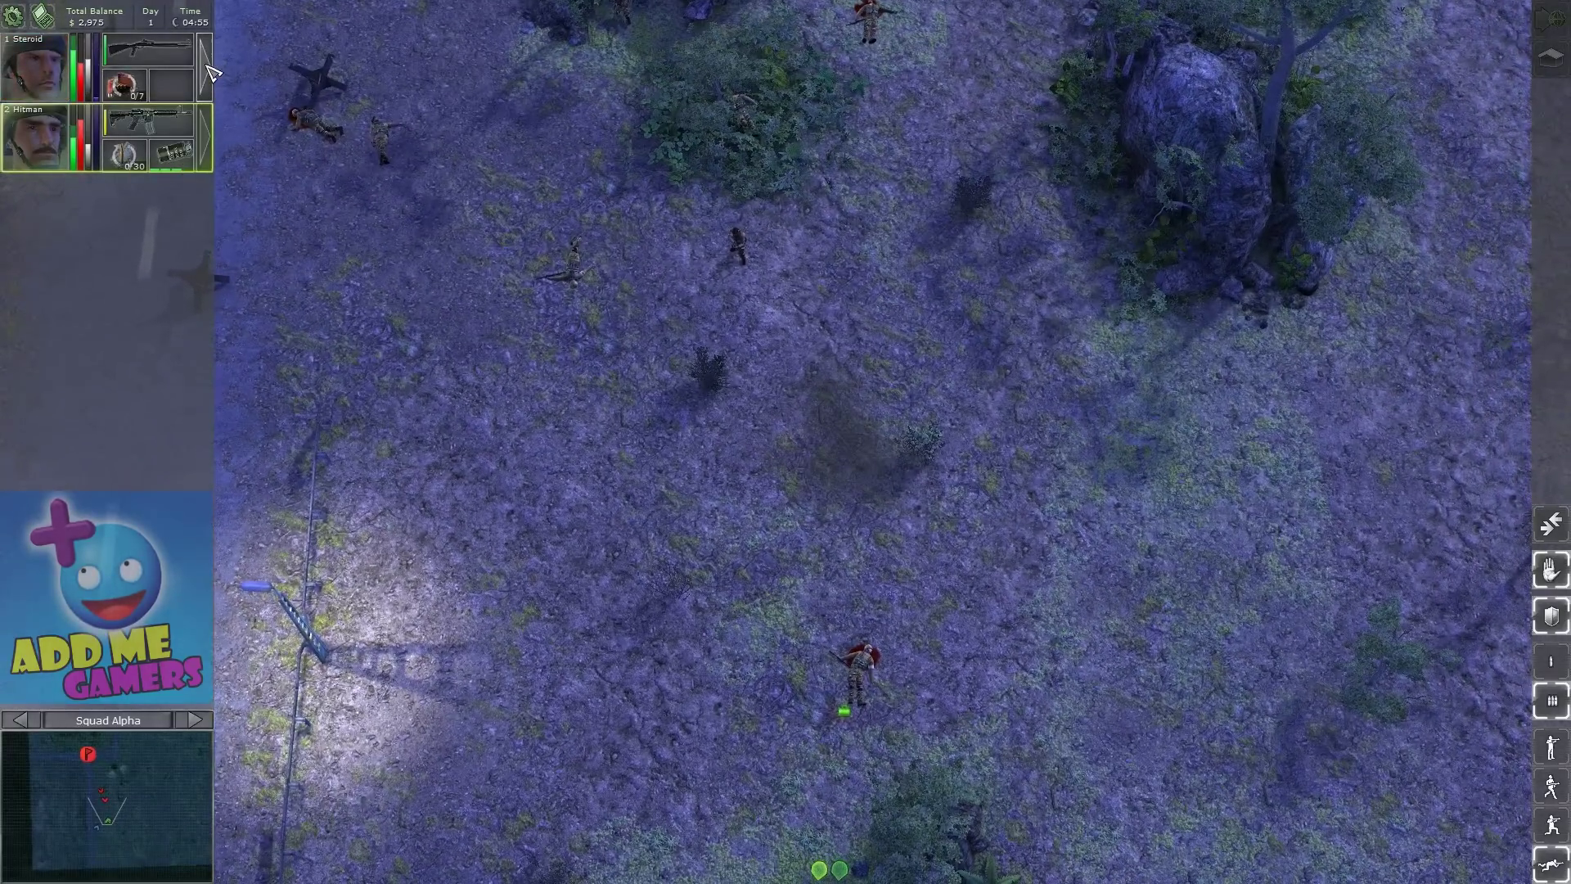
Check Steroid's details, reposition the merc, and look north and south across the battlefield
key(i)
click(1132, 160)
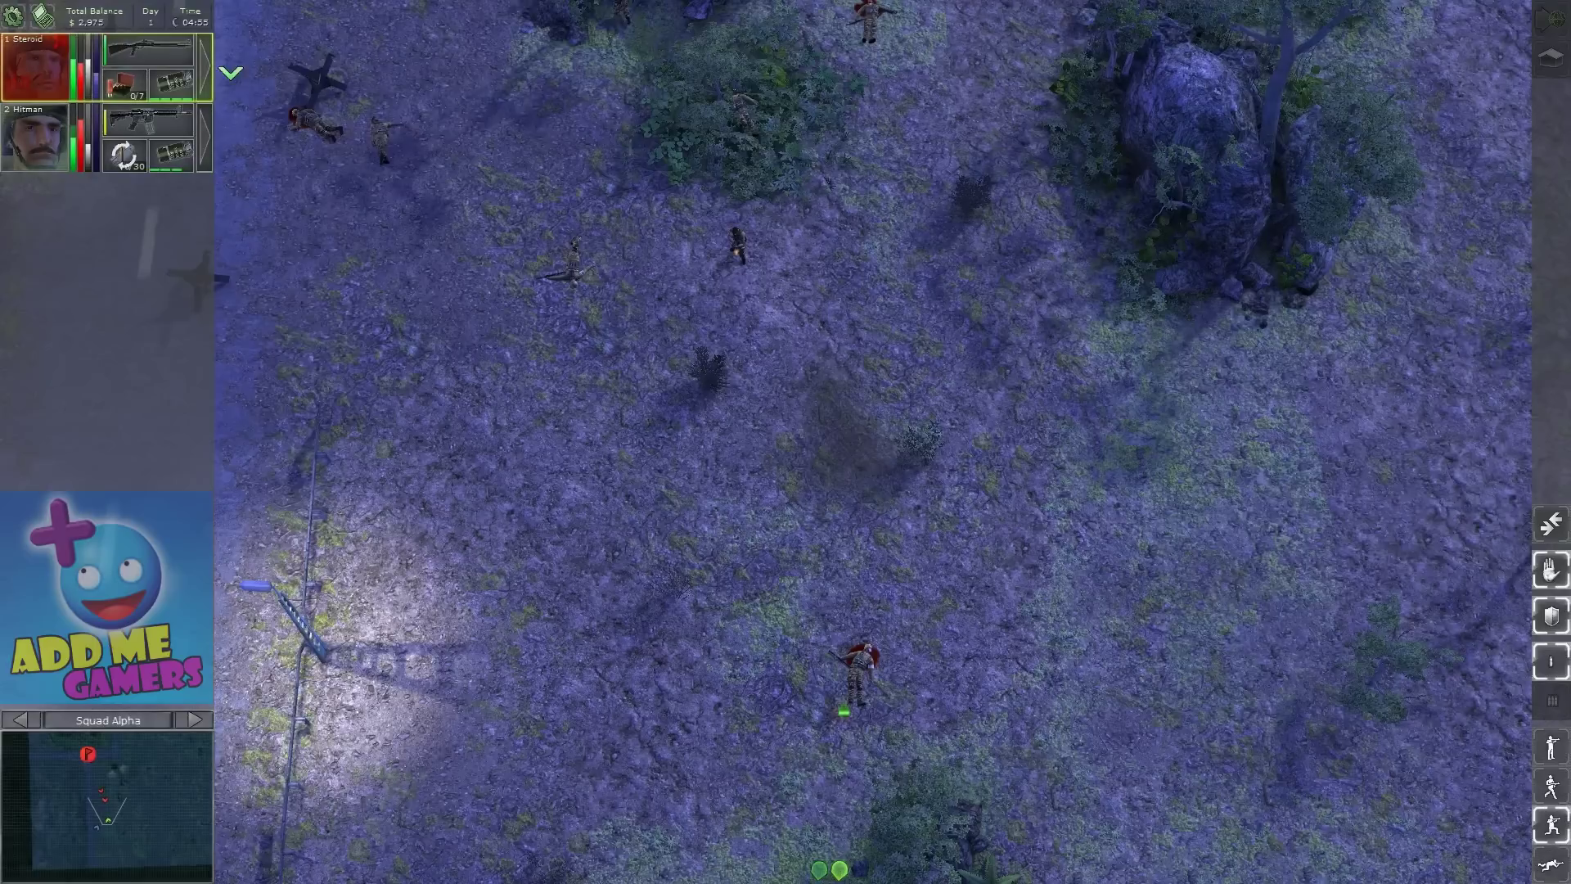
click(716, 514)
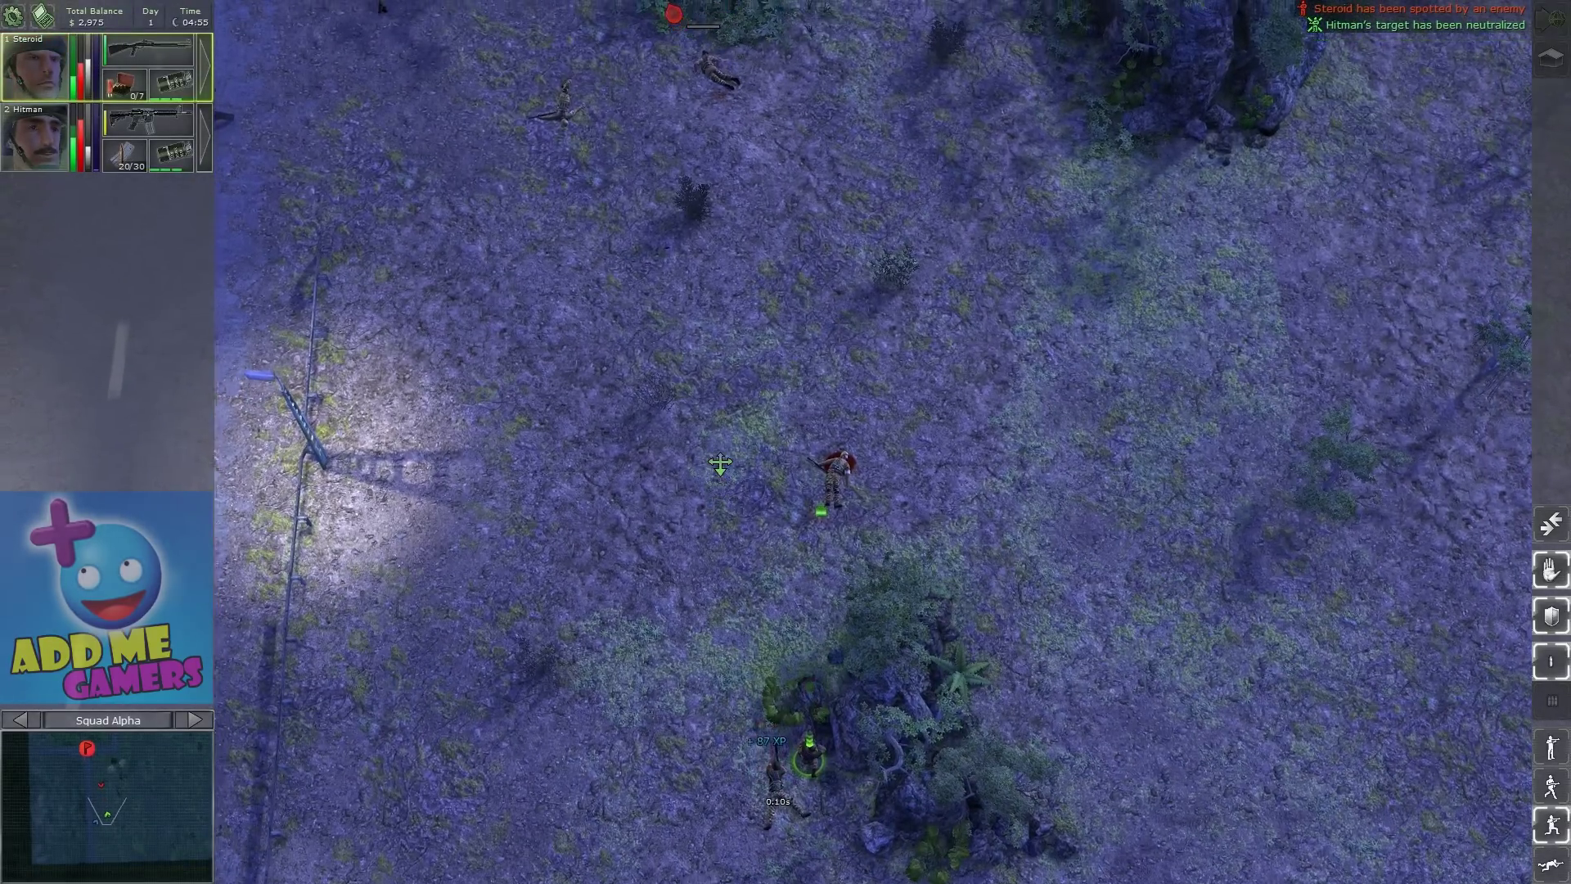
key(w)
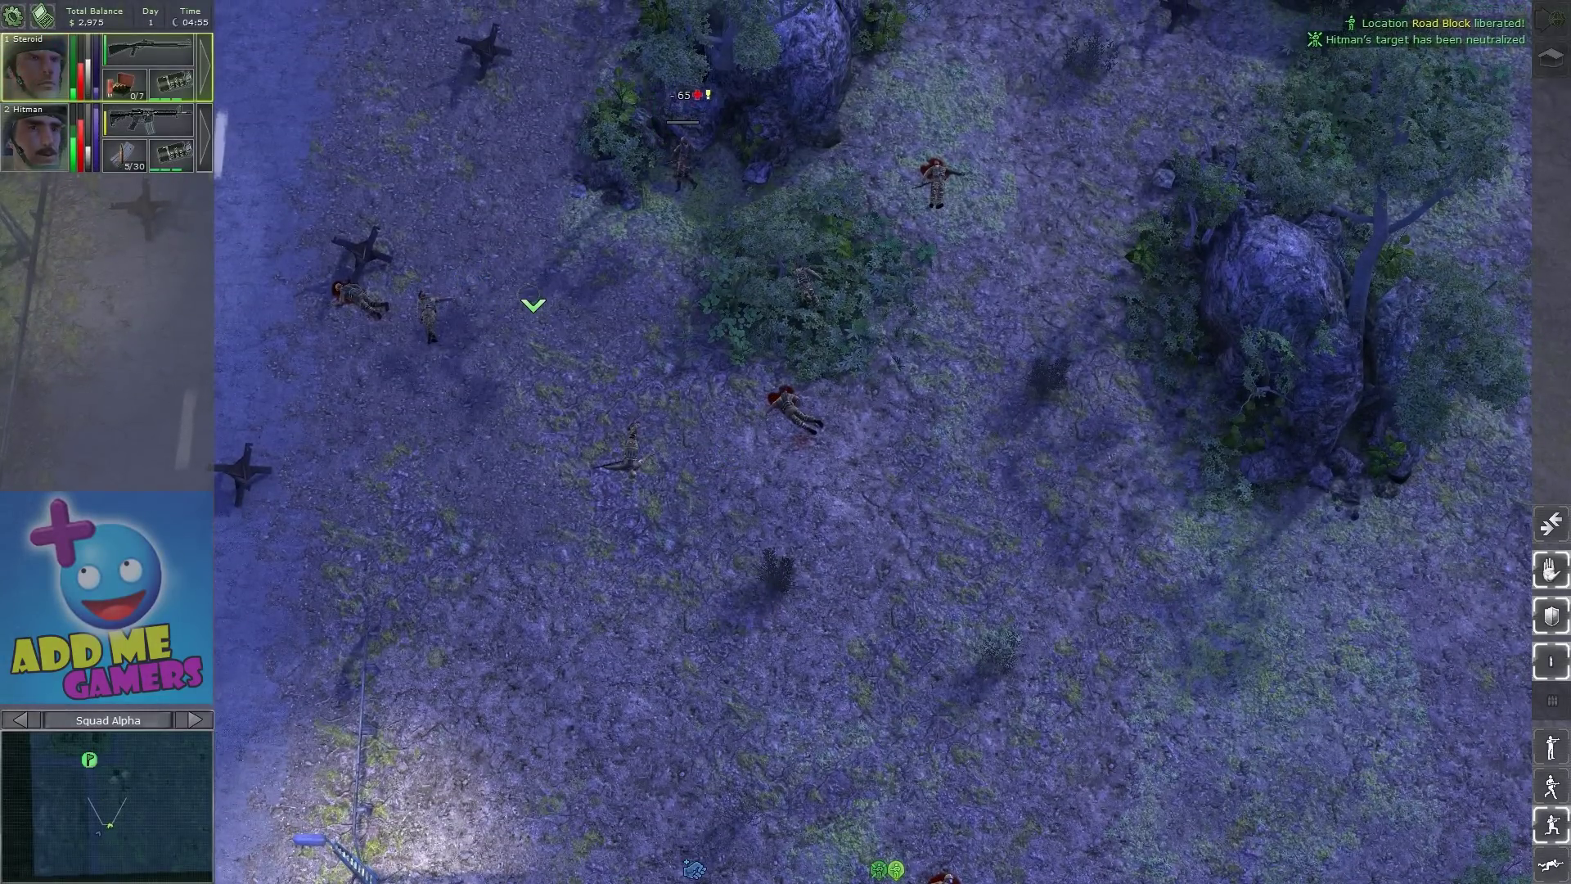
key(s)
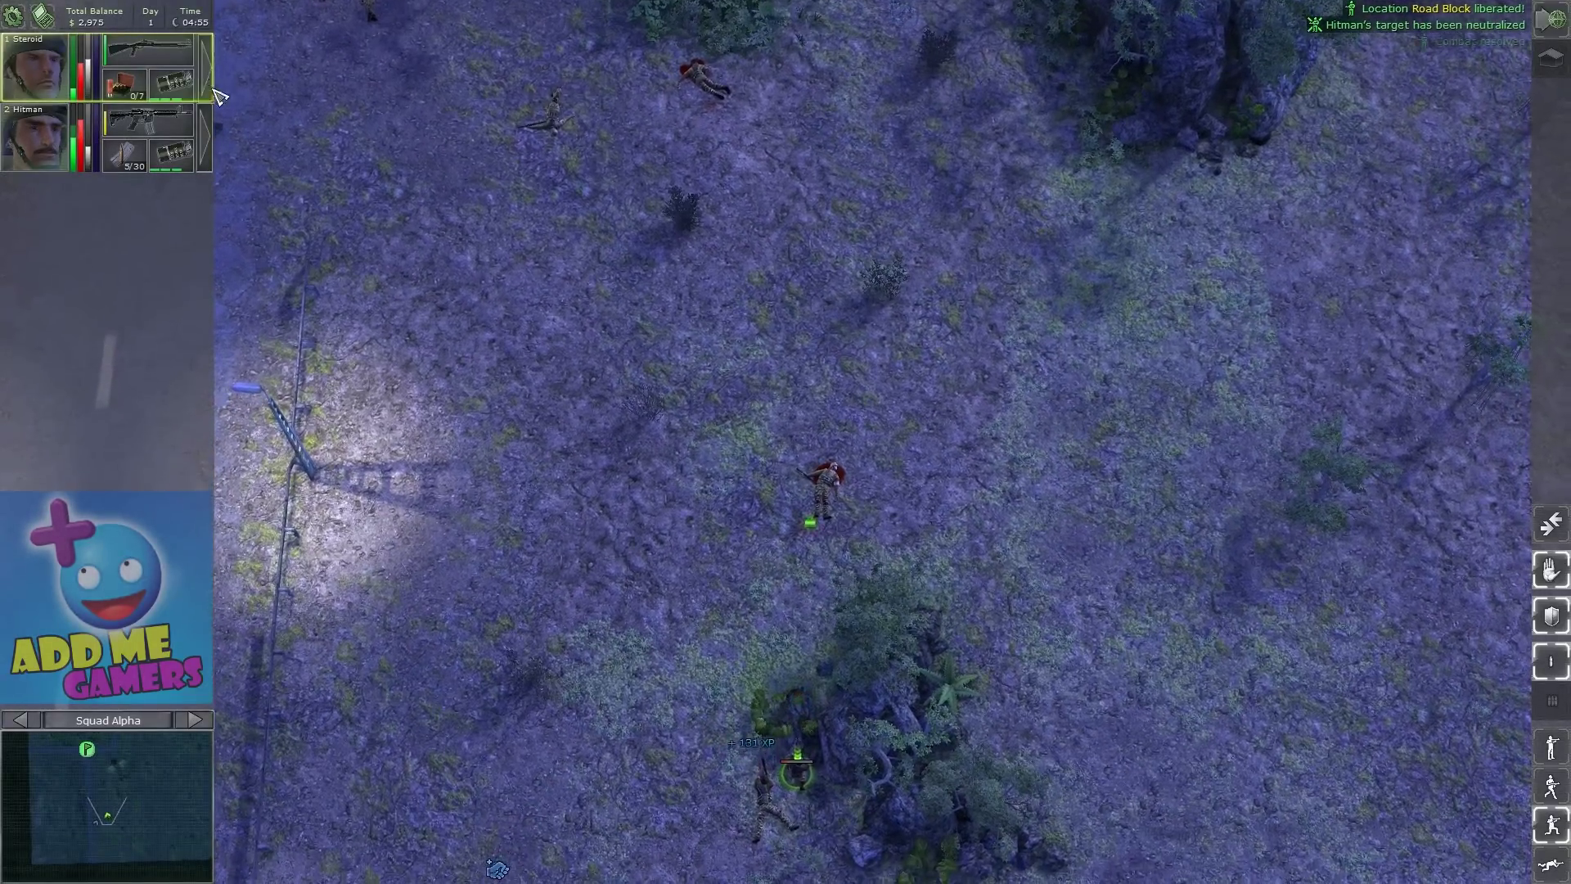
Review the squad's details, then view the road to the checkpoint and back to the squad
key(i)
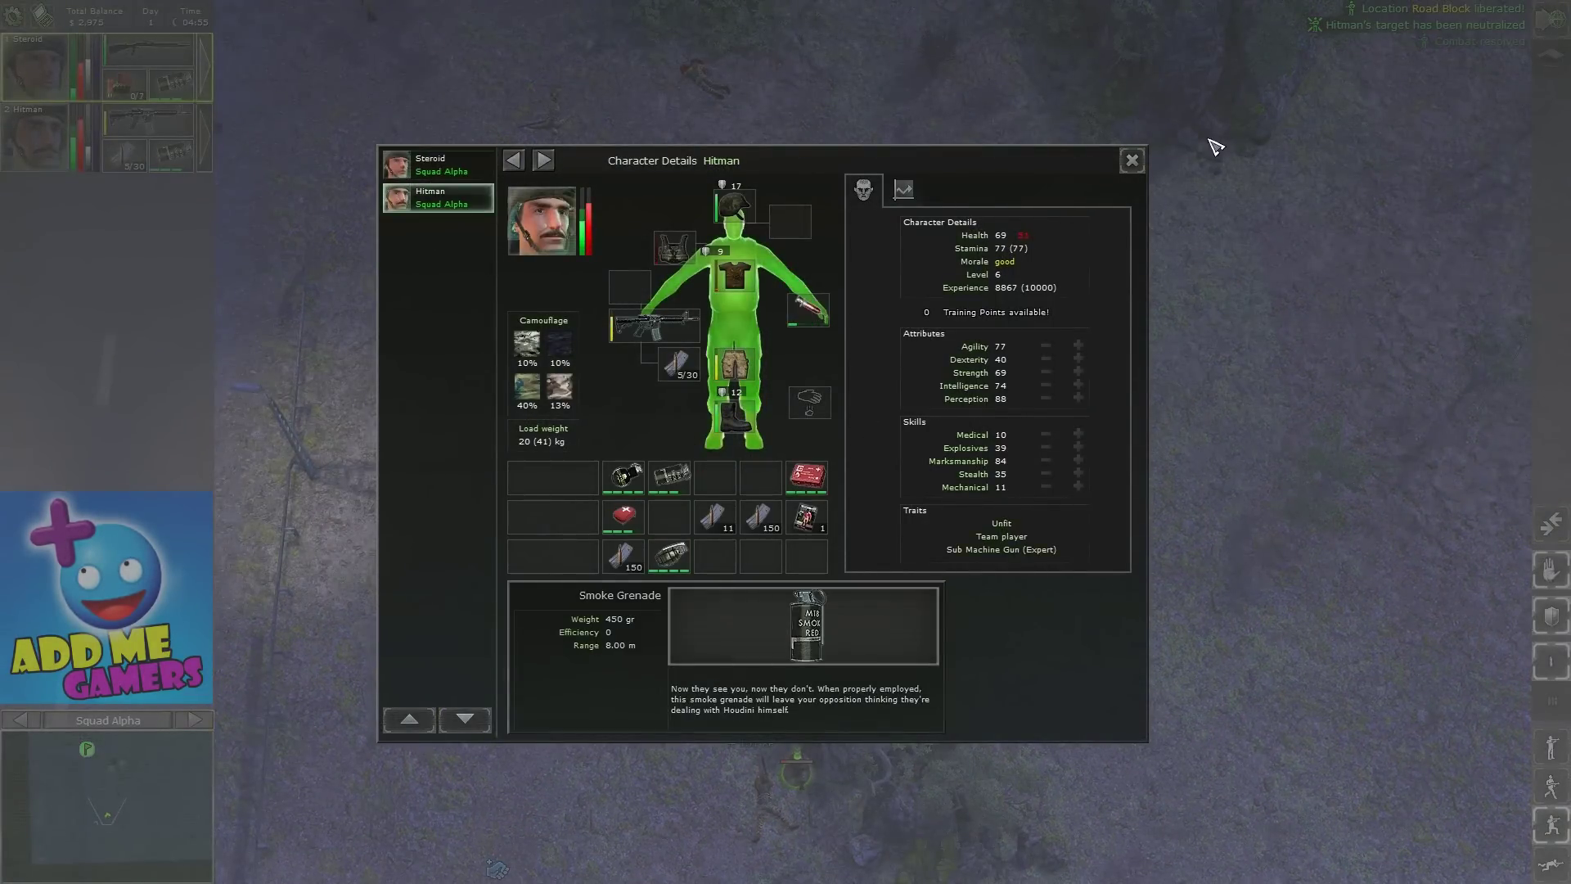
click(1131, 161)
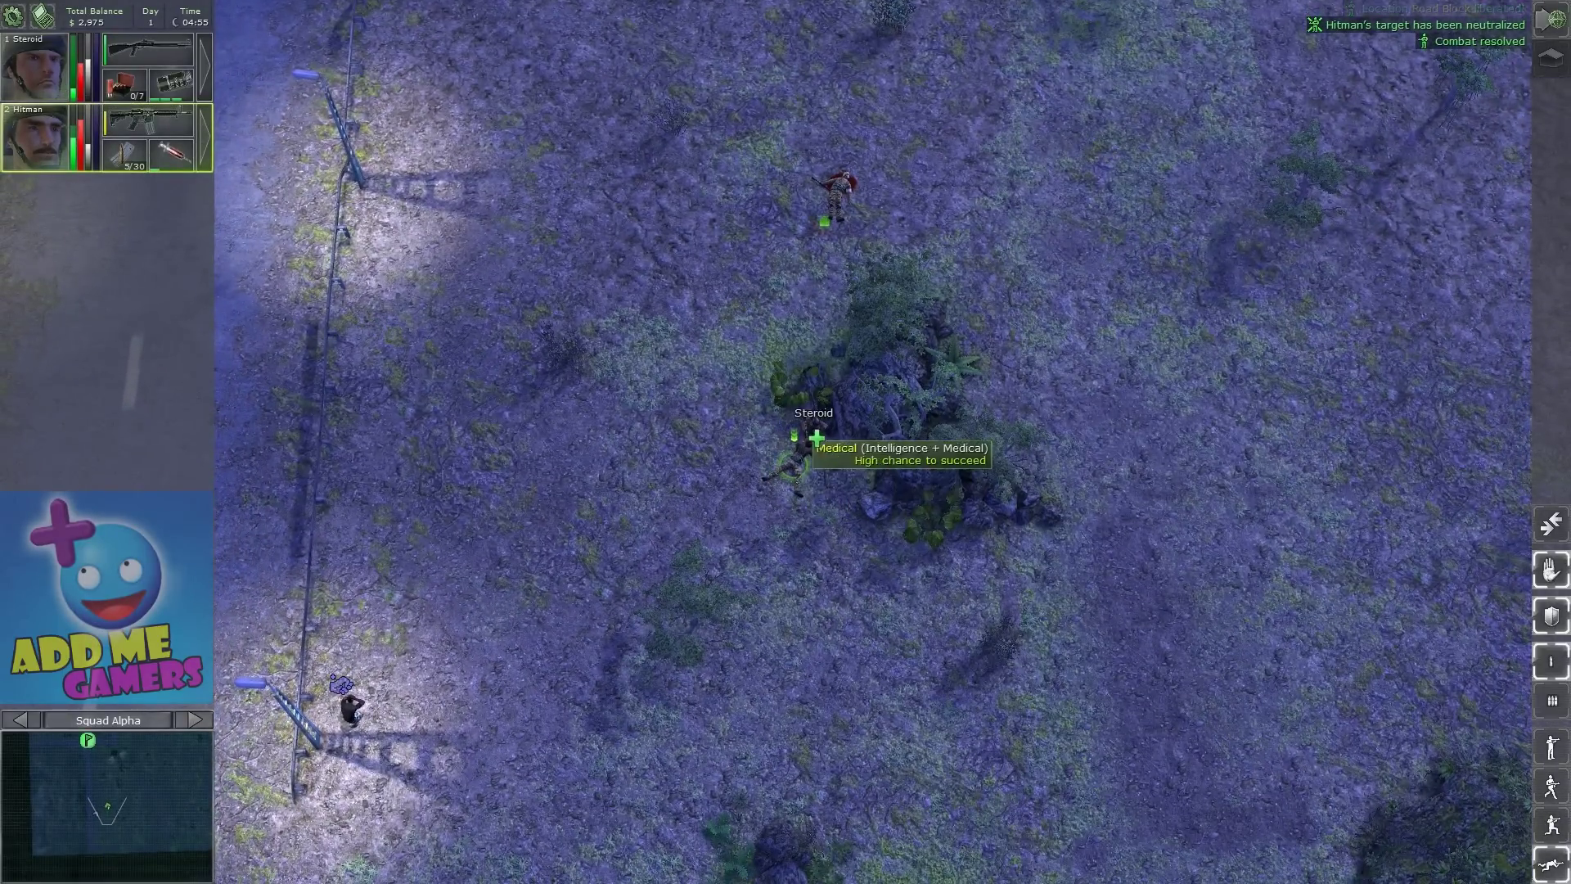
click(847, 503)
key(Up)
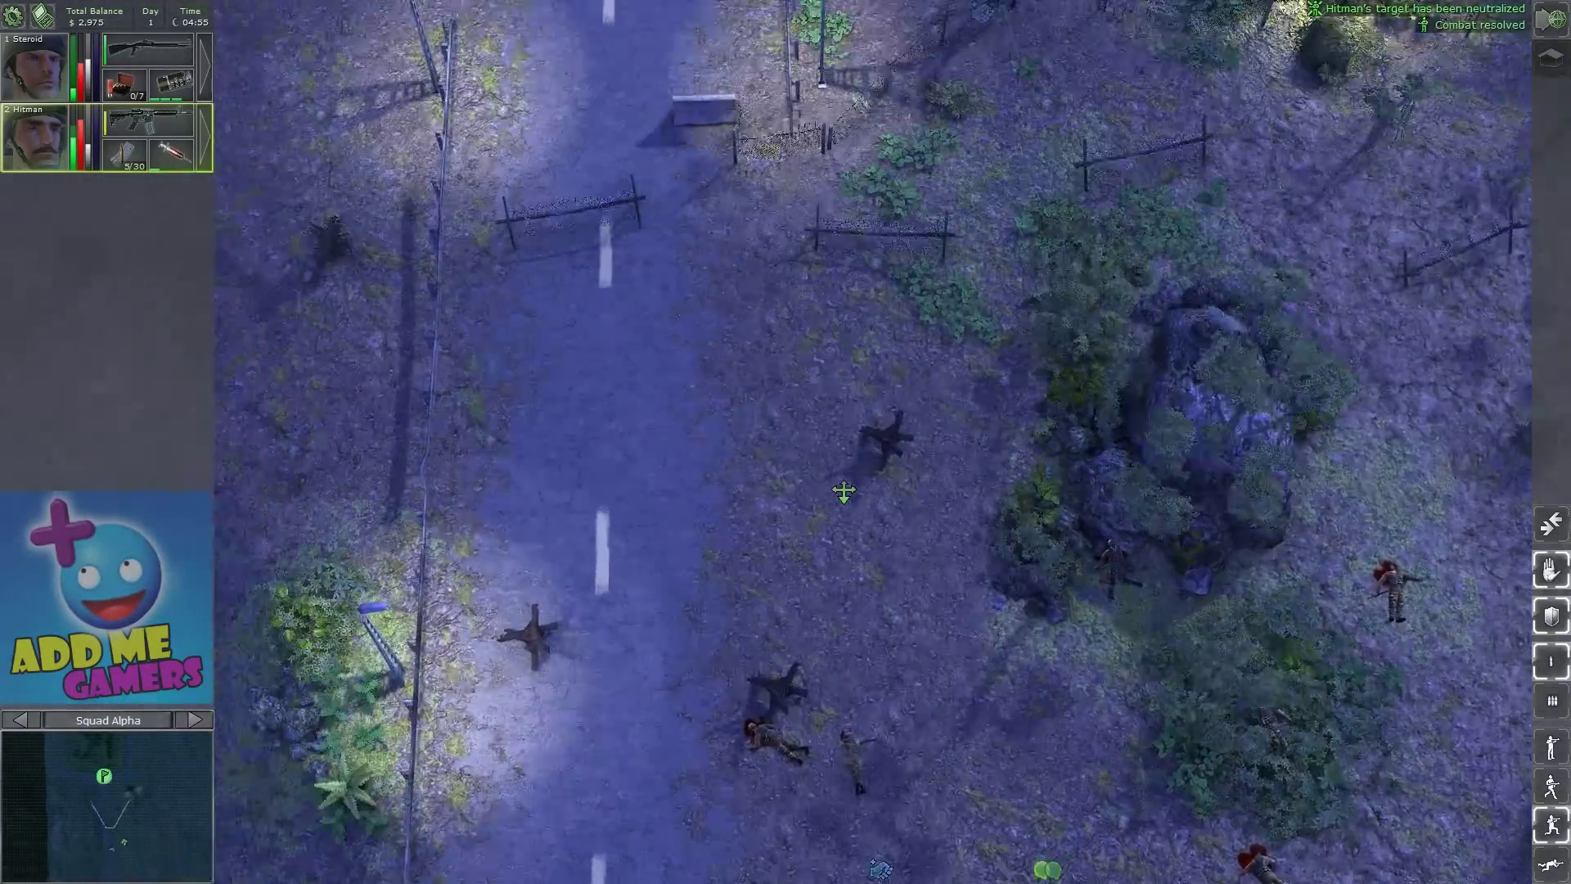
key(Down)
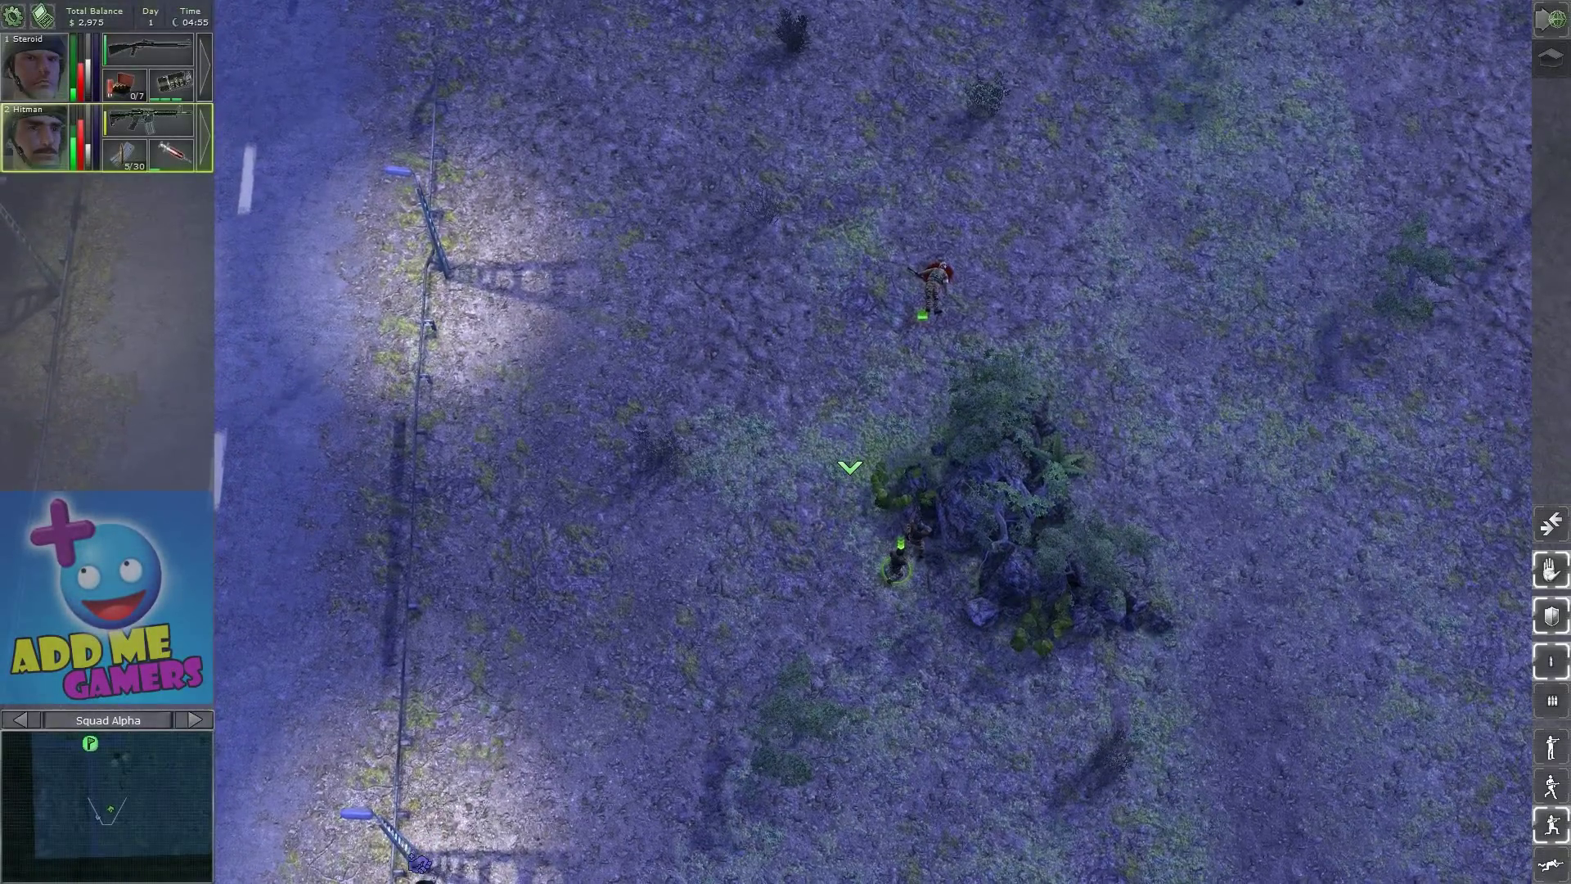
Equip the Medkit in Hitman's hand from his Character Details inventory
key(i)
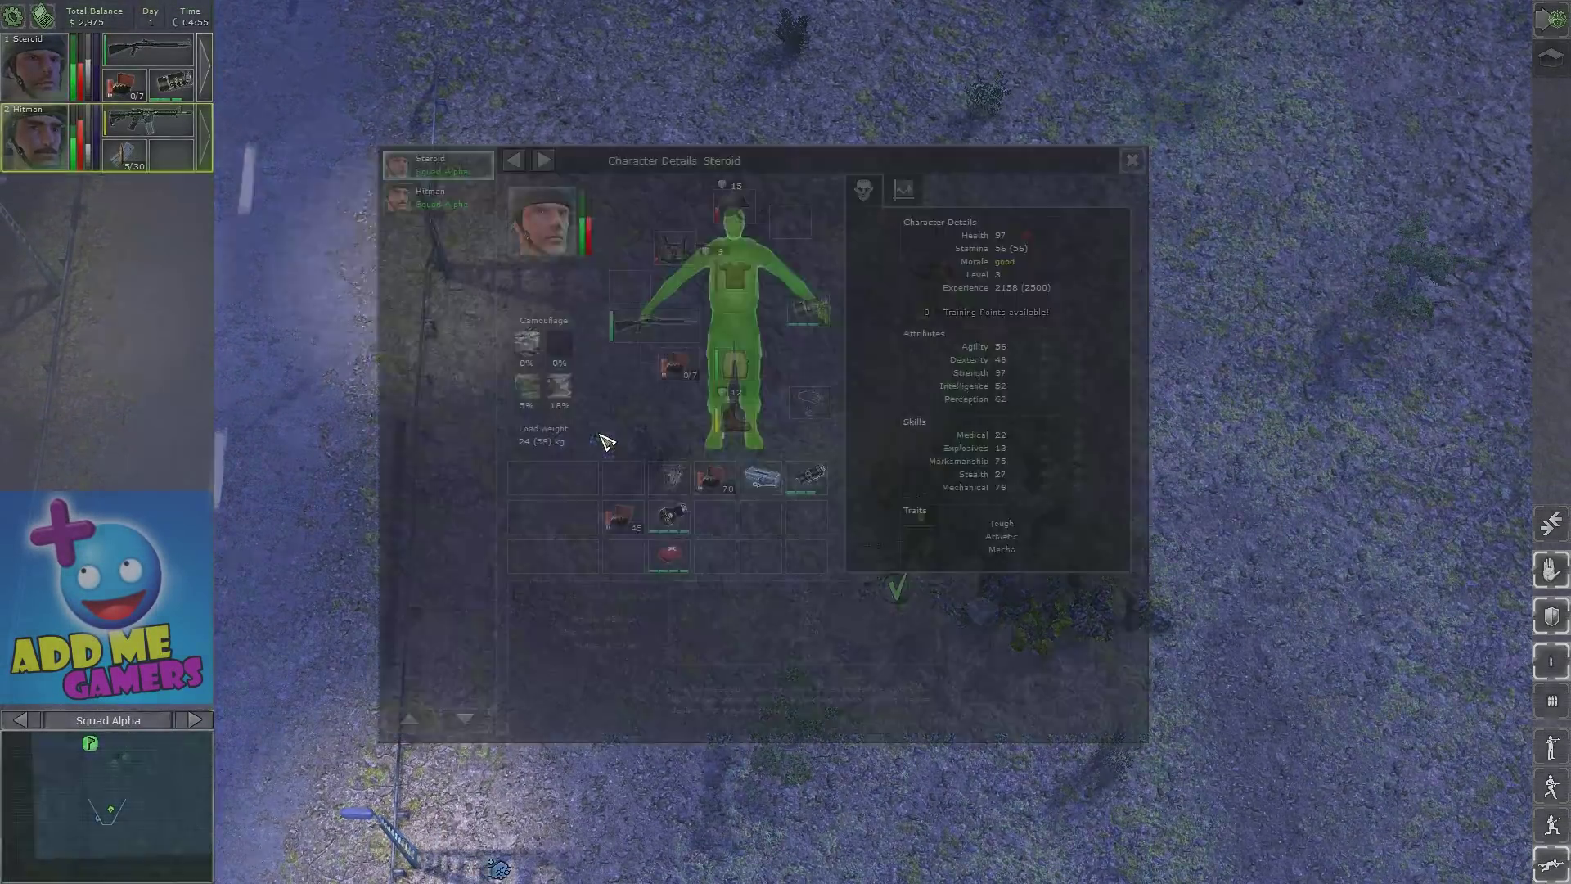
click(436, 198)
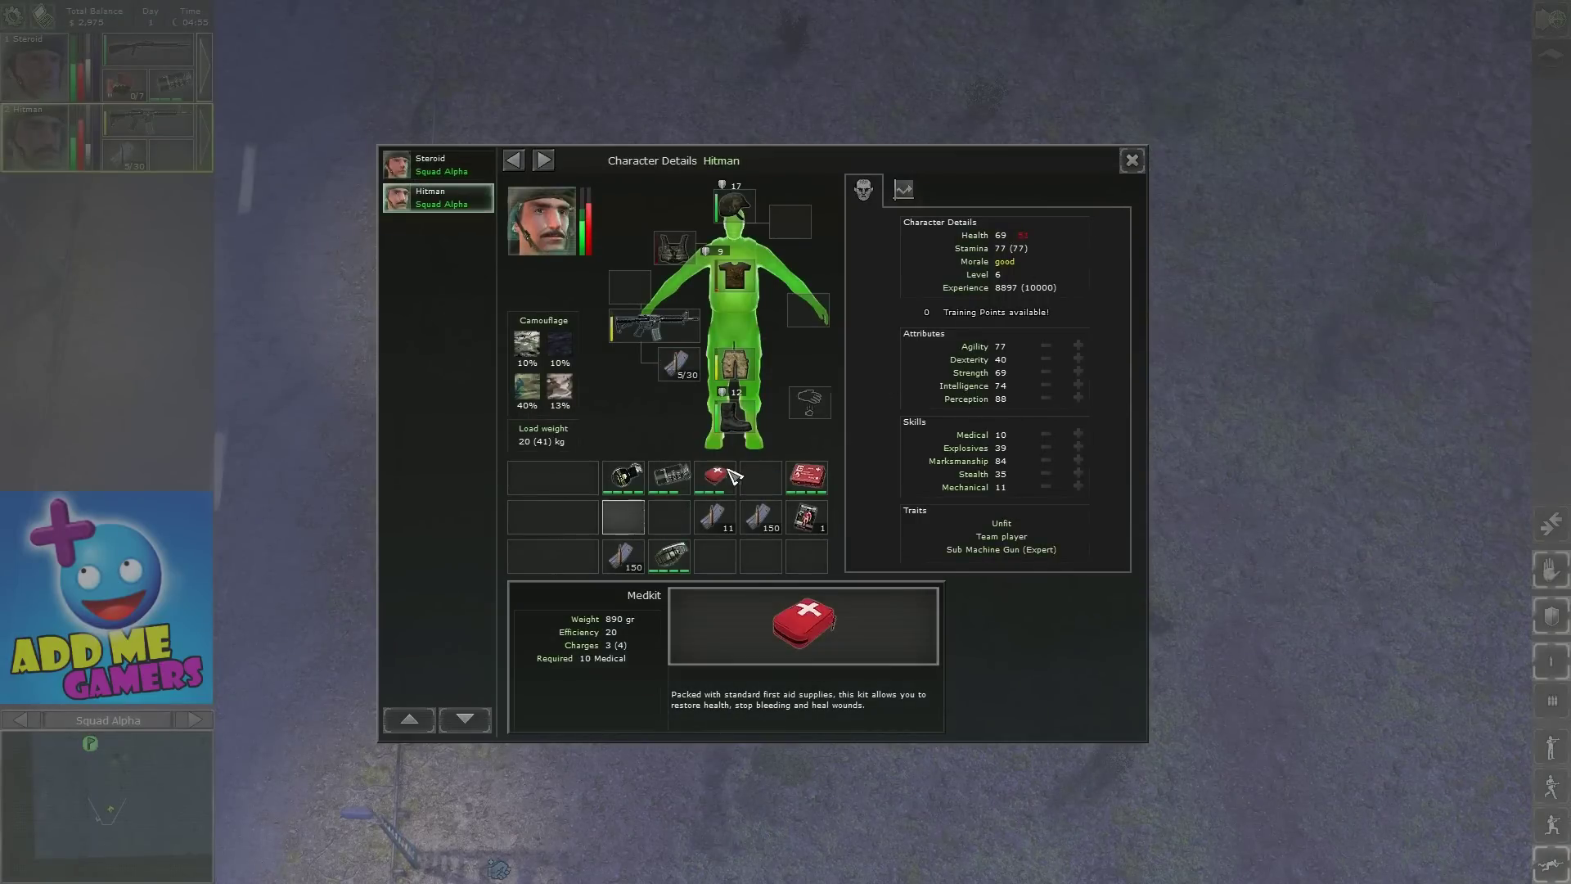
double_click(719, 476)
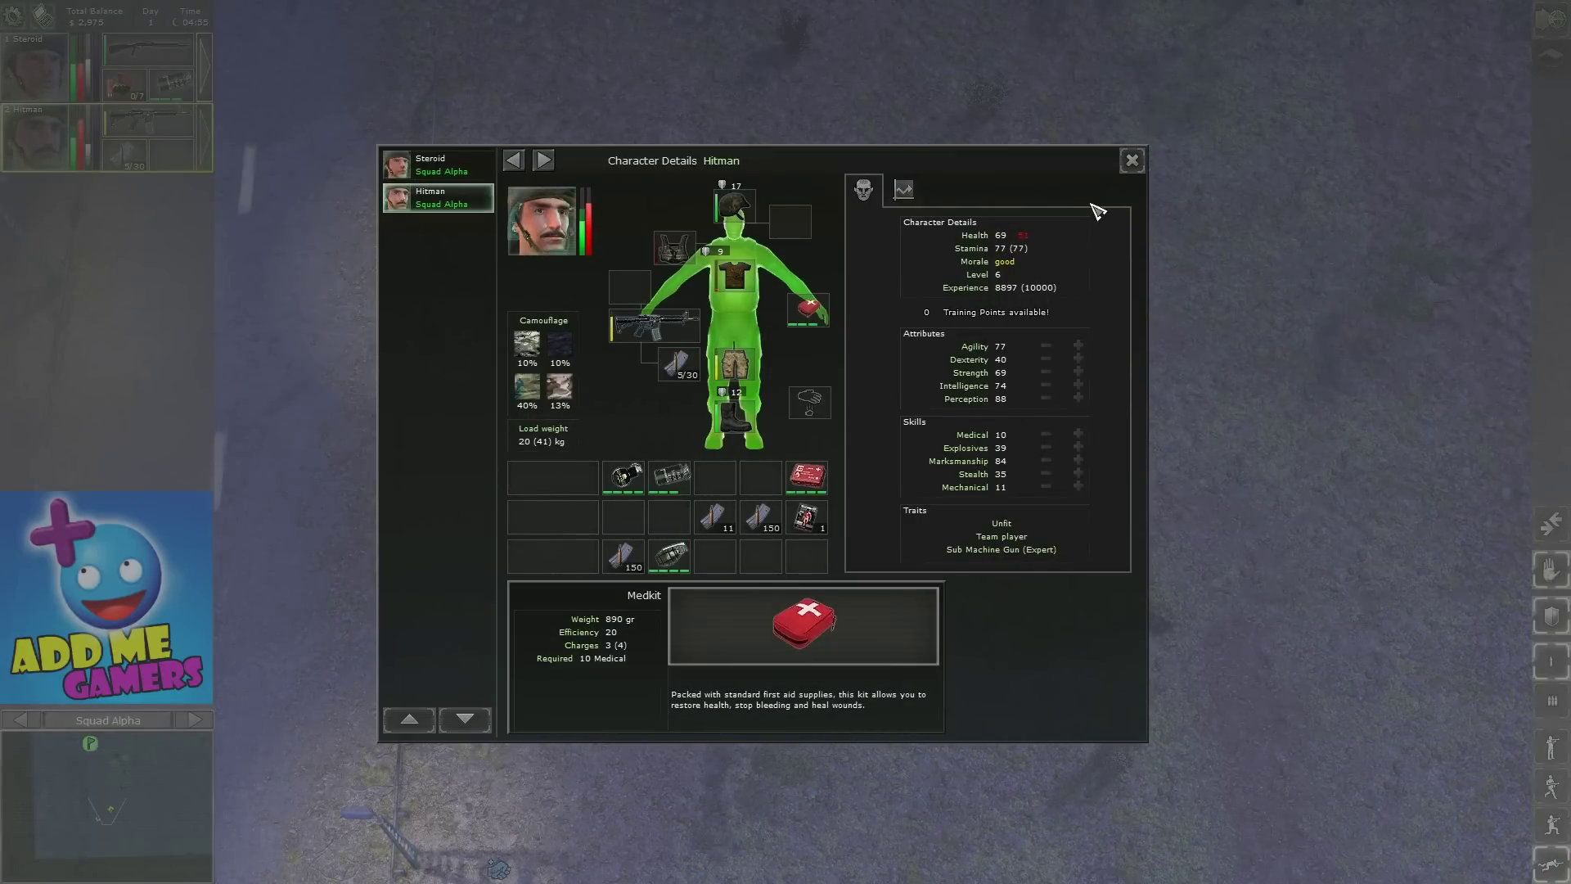
click(1132, 160)
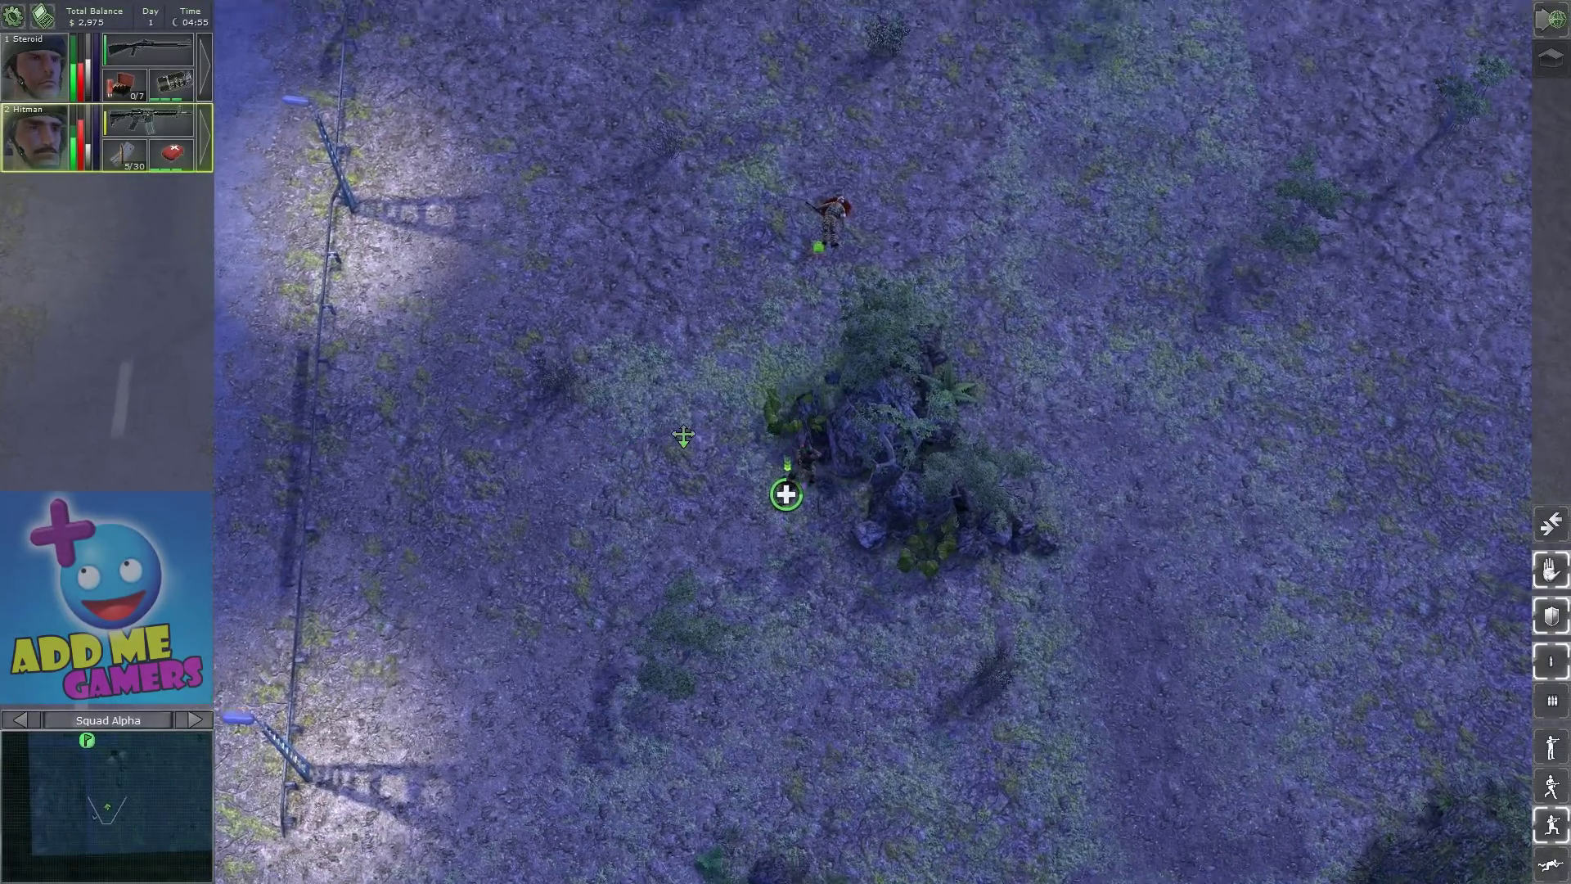
scroll(683, 436, up, 5)
scroll(683, 436, down, 3)
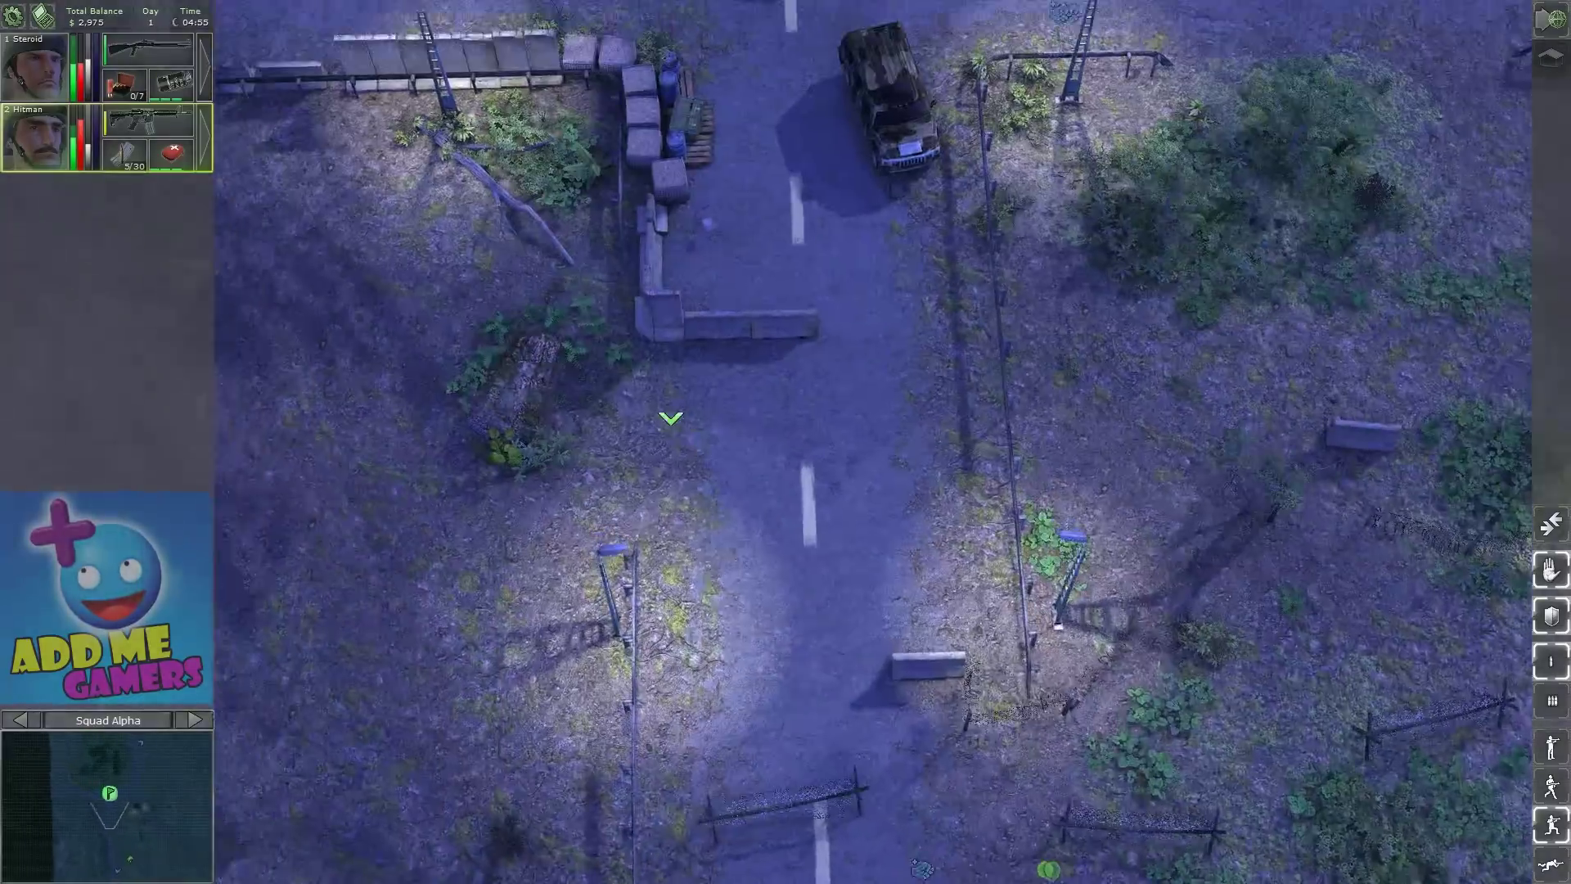
Look north along the road to the crossroads with parked trucks and crates
key(w)
key(w)
key(w)
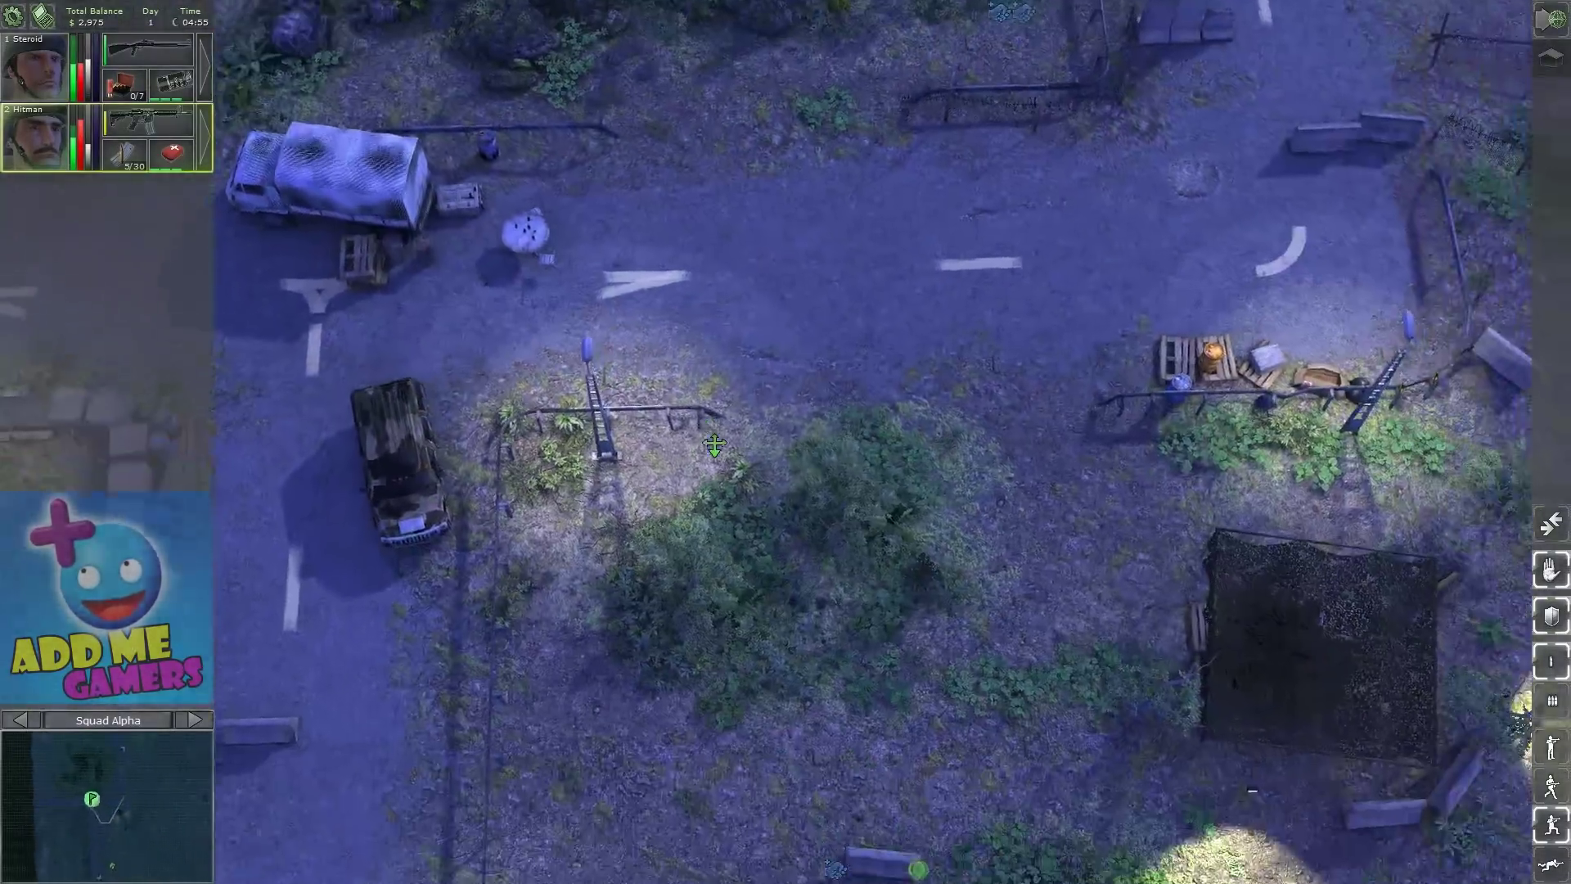